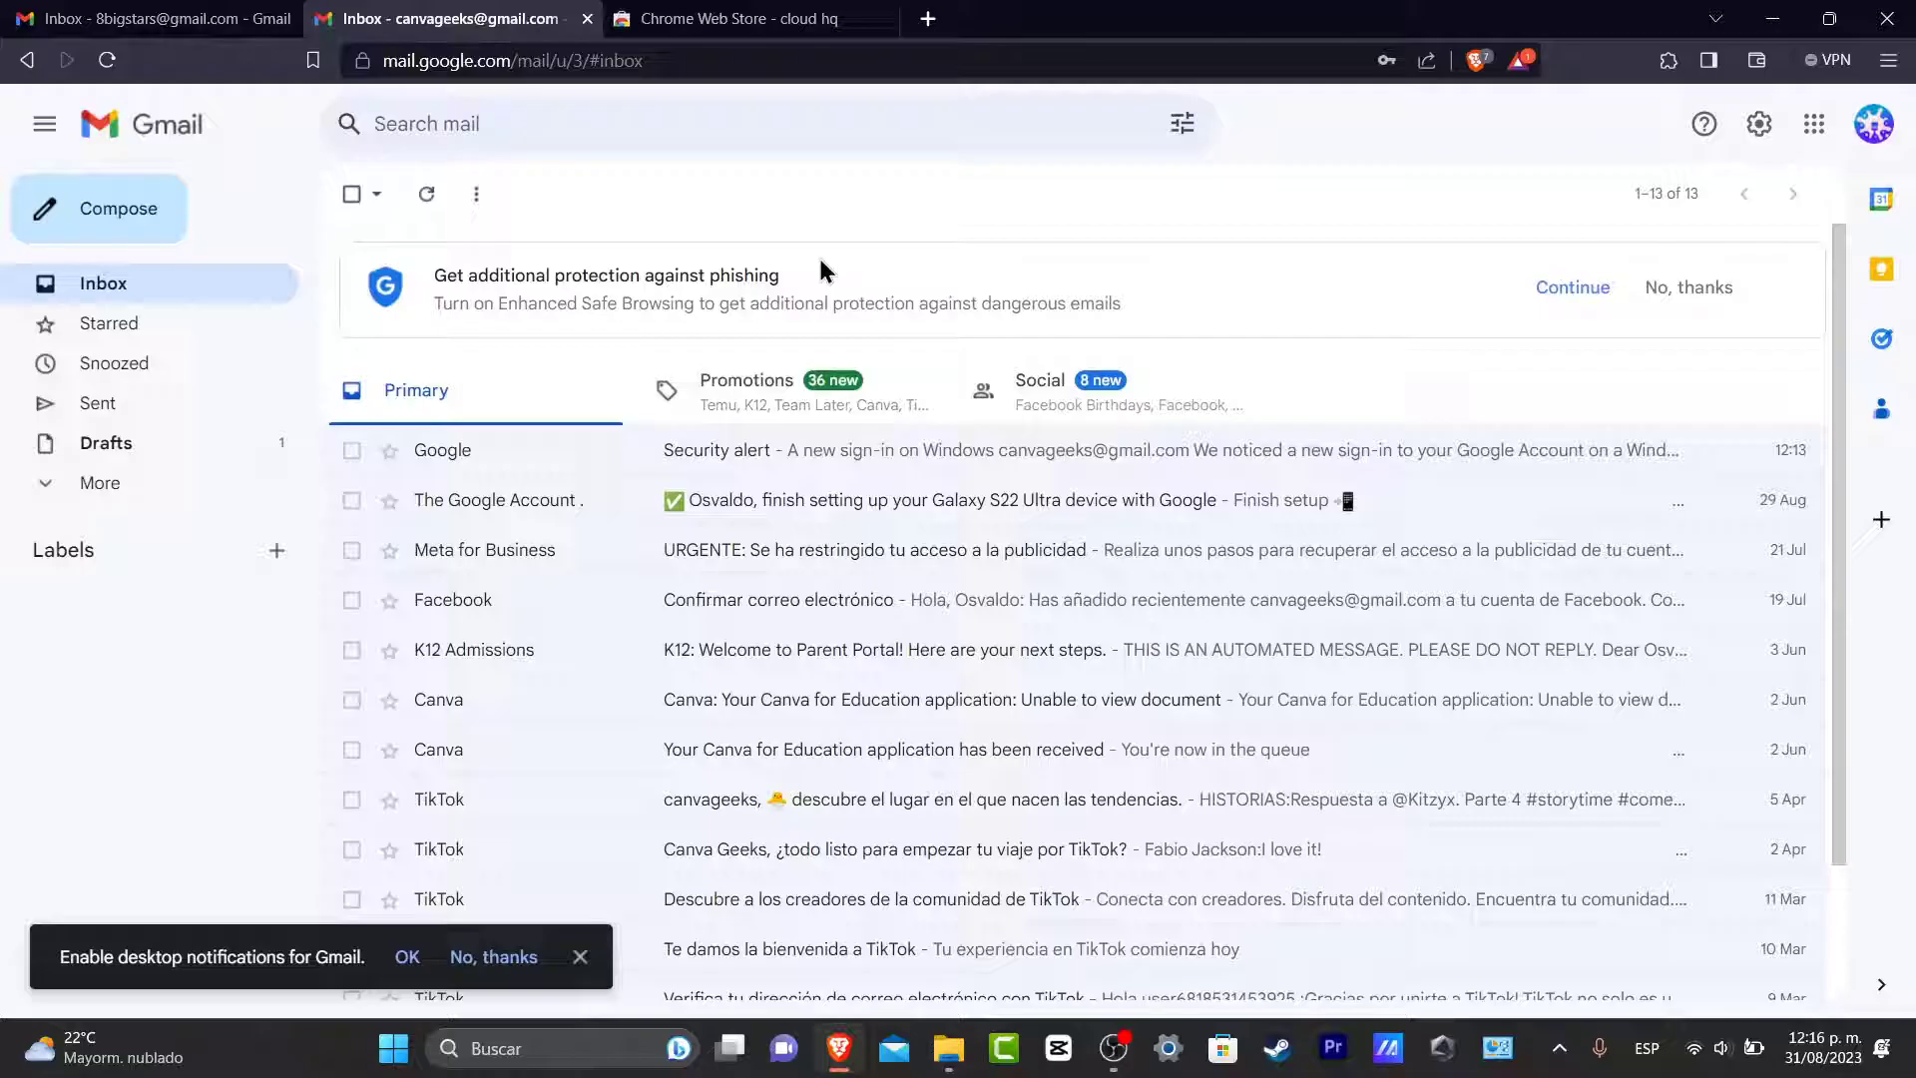
Start a blank Gmail message, then switch to the Chrome Web Store's 'cloud hq' results
click(163, 211)
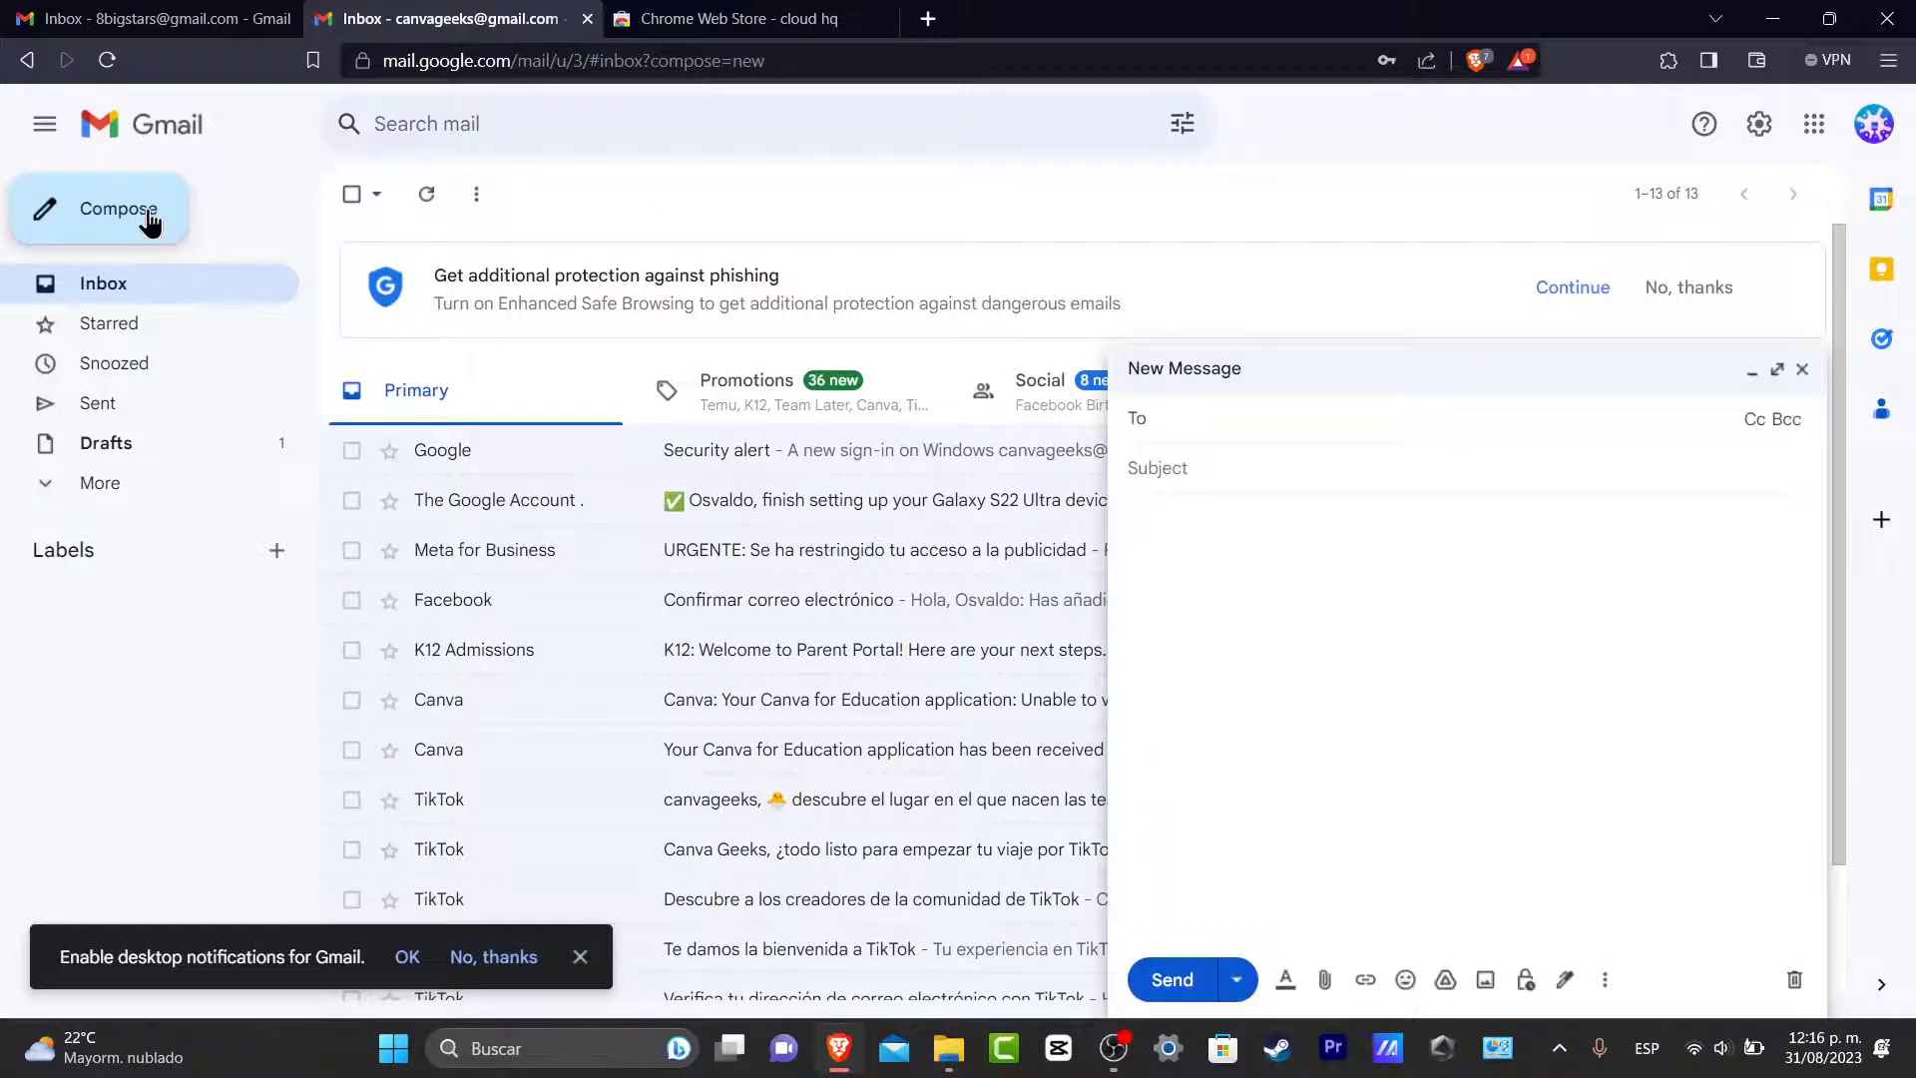
click(1417, 463)
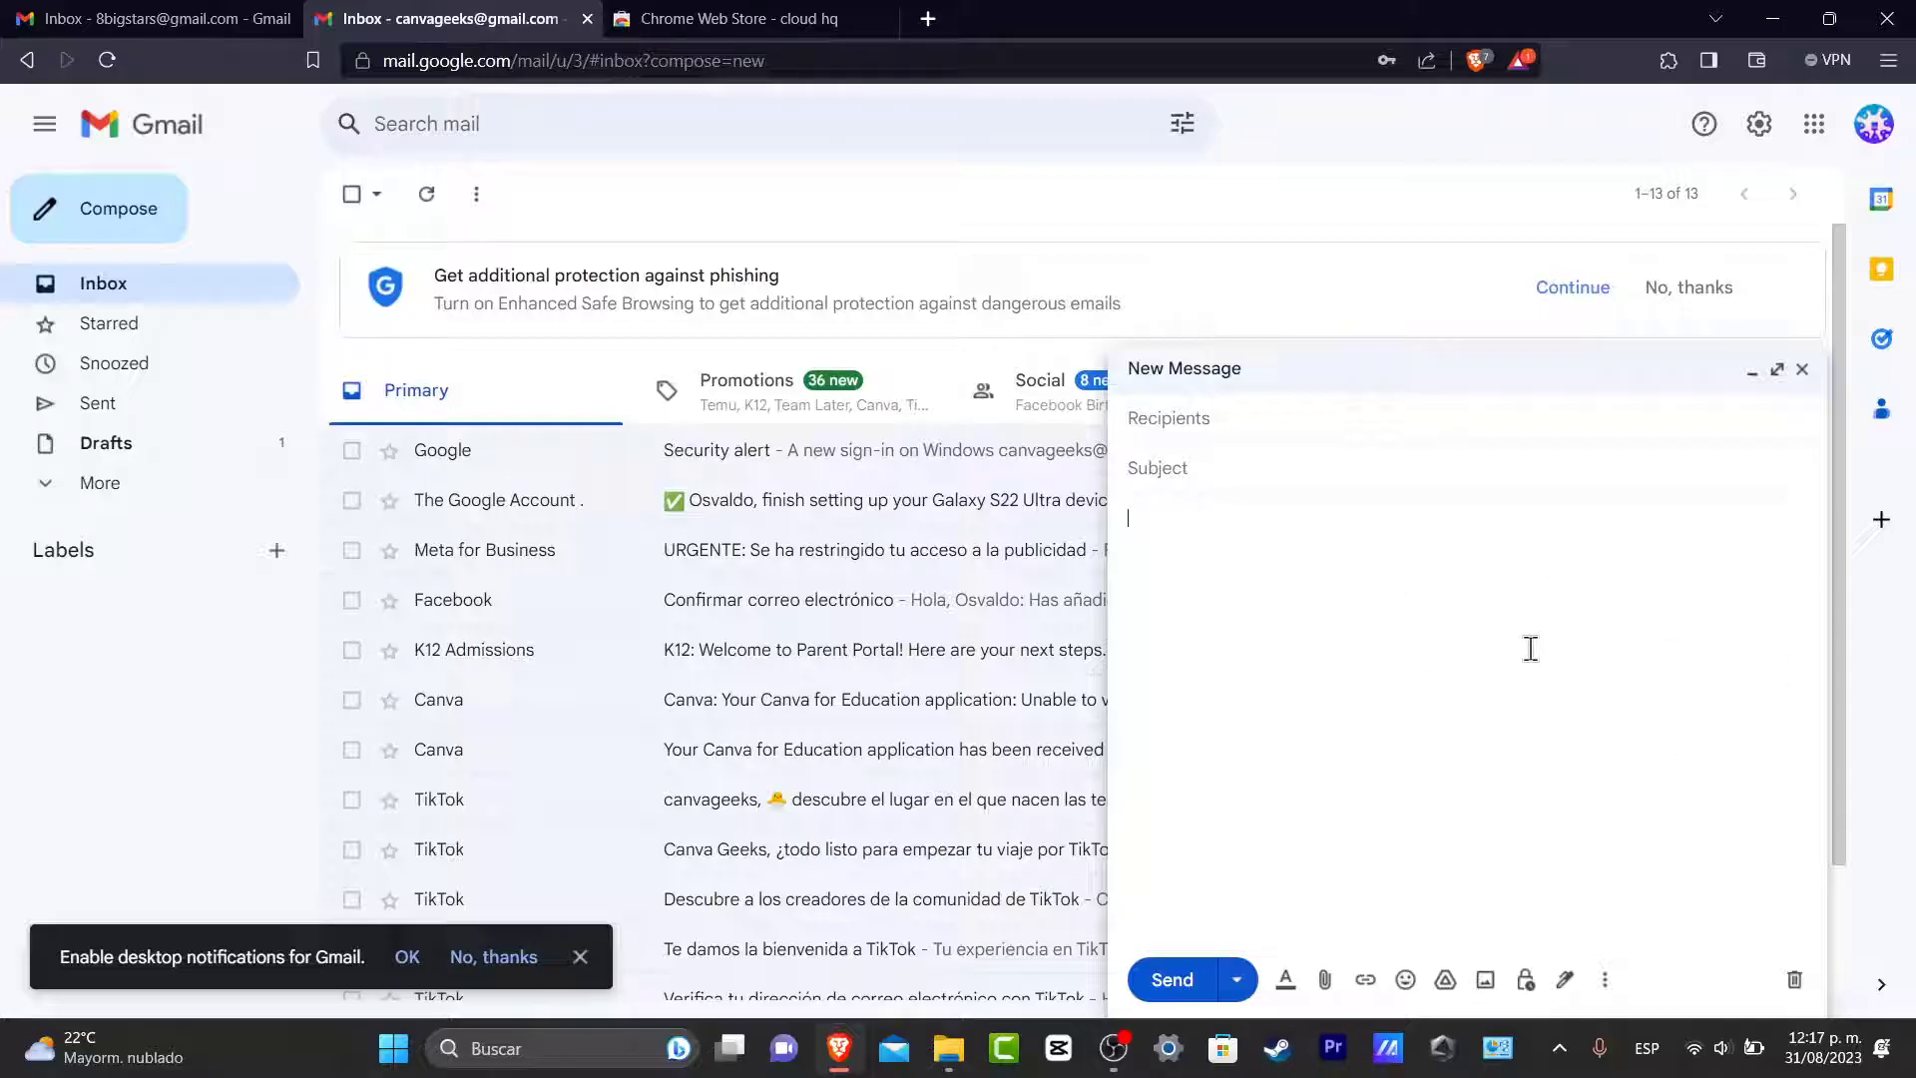
click(697, 28)
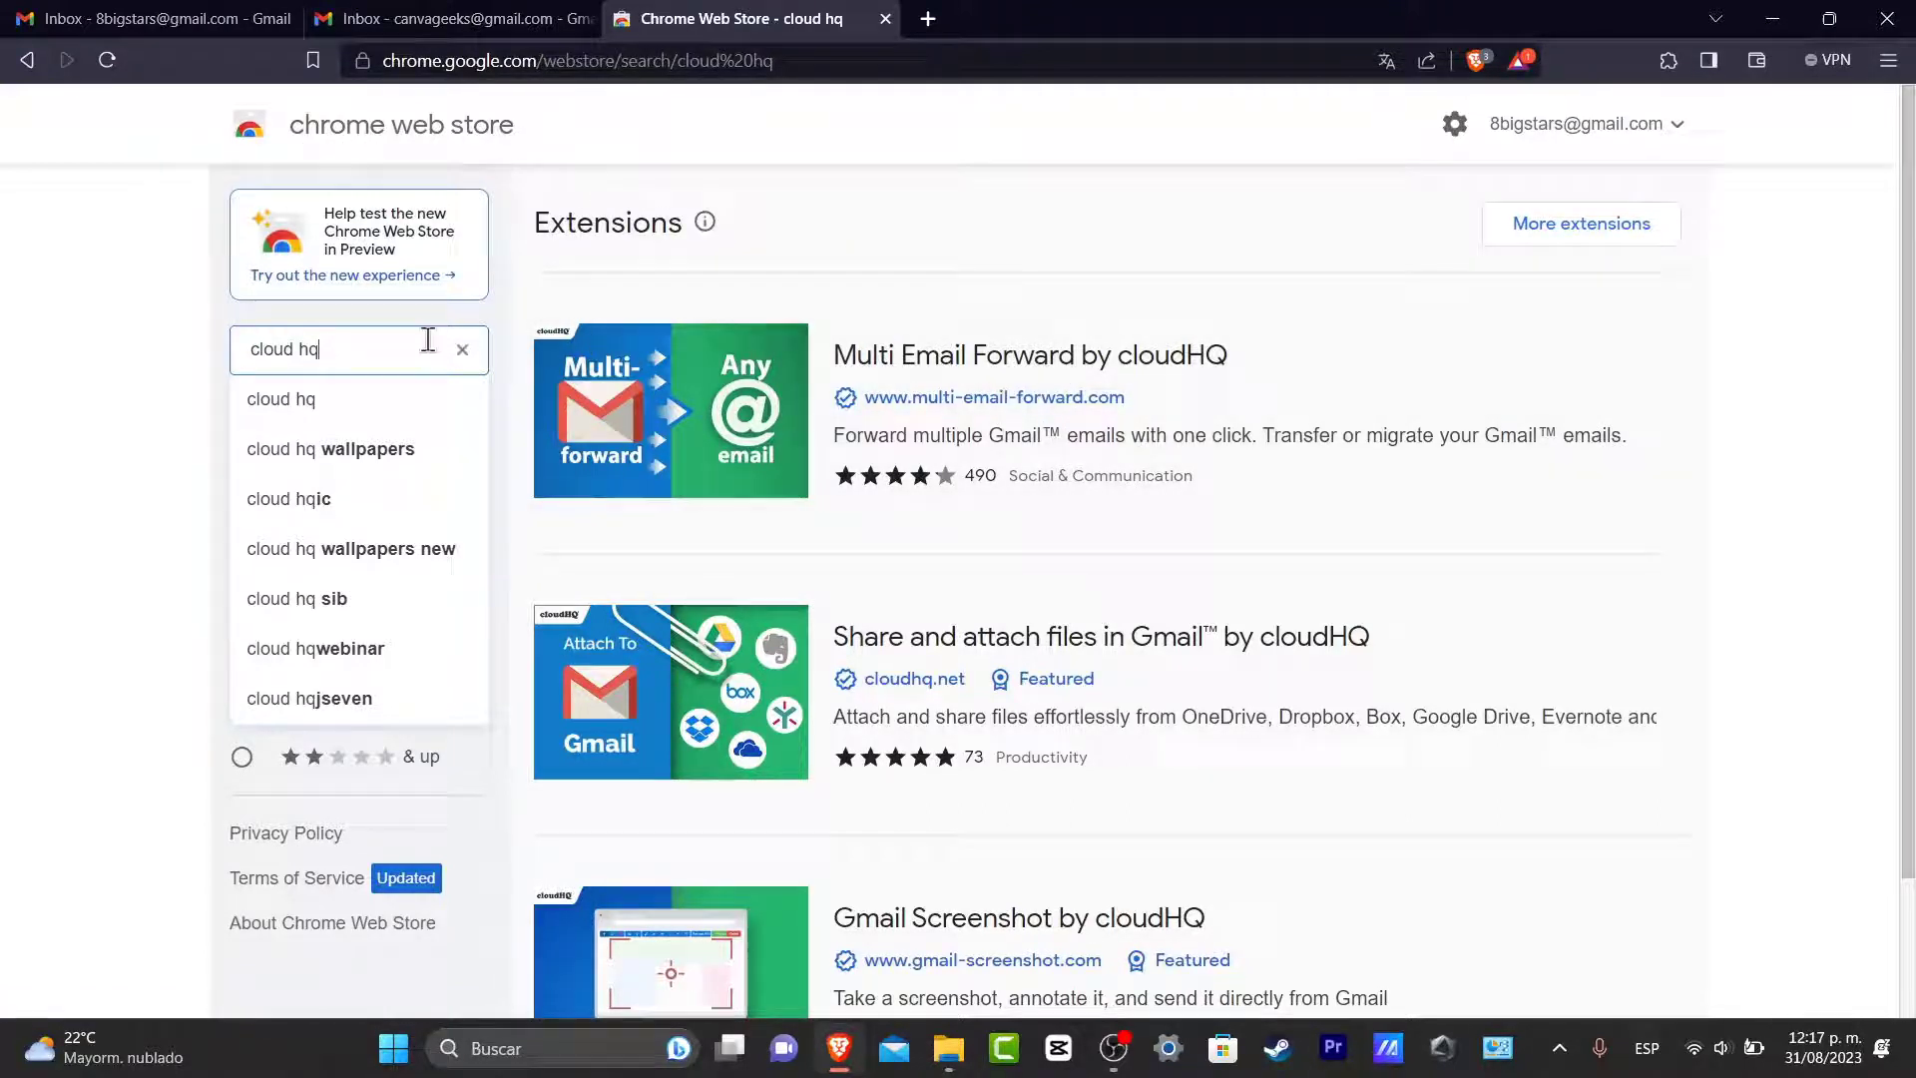
Install Gmail Email Templates and Multi Email Forward by cloudHQ, then return to Gmail
click(1295, 369)
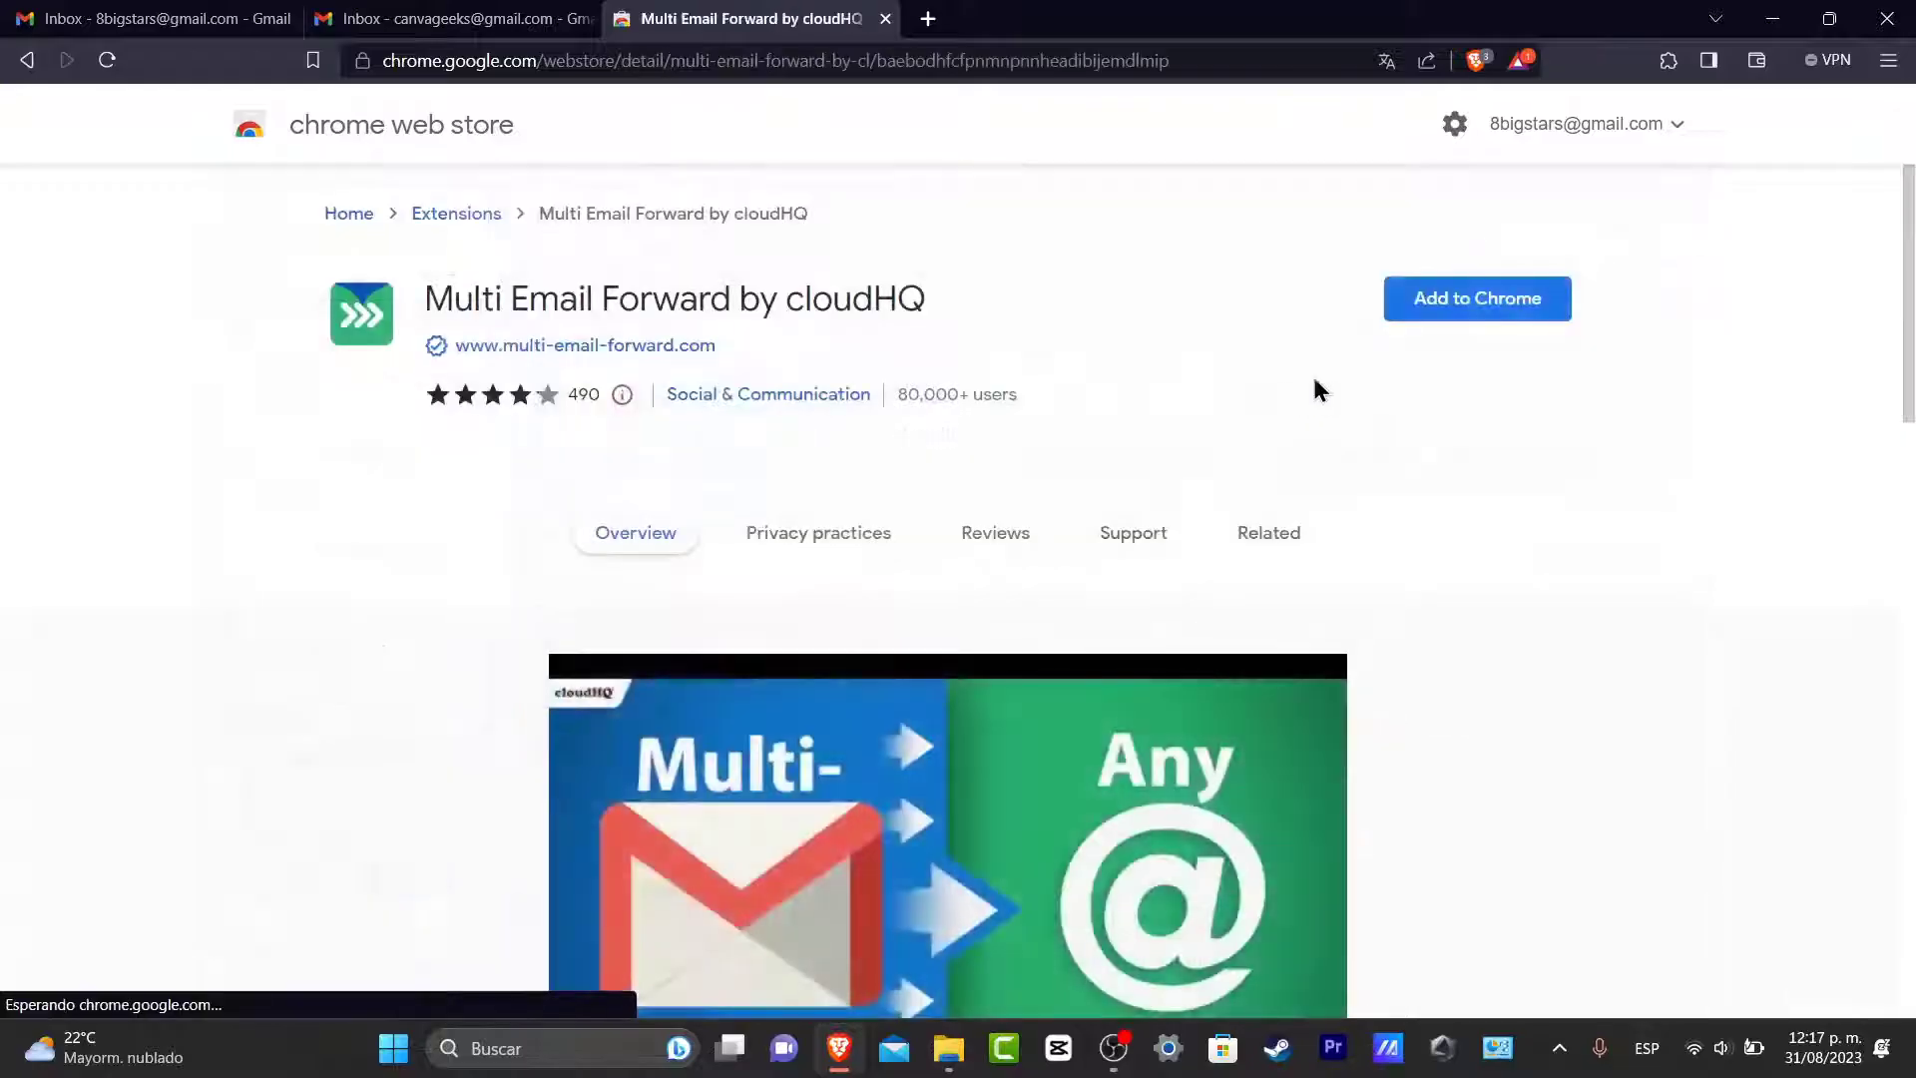
click(1493, 312)
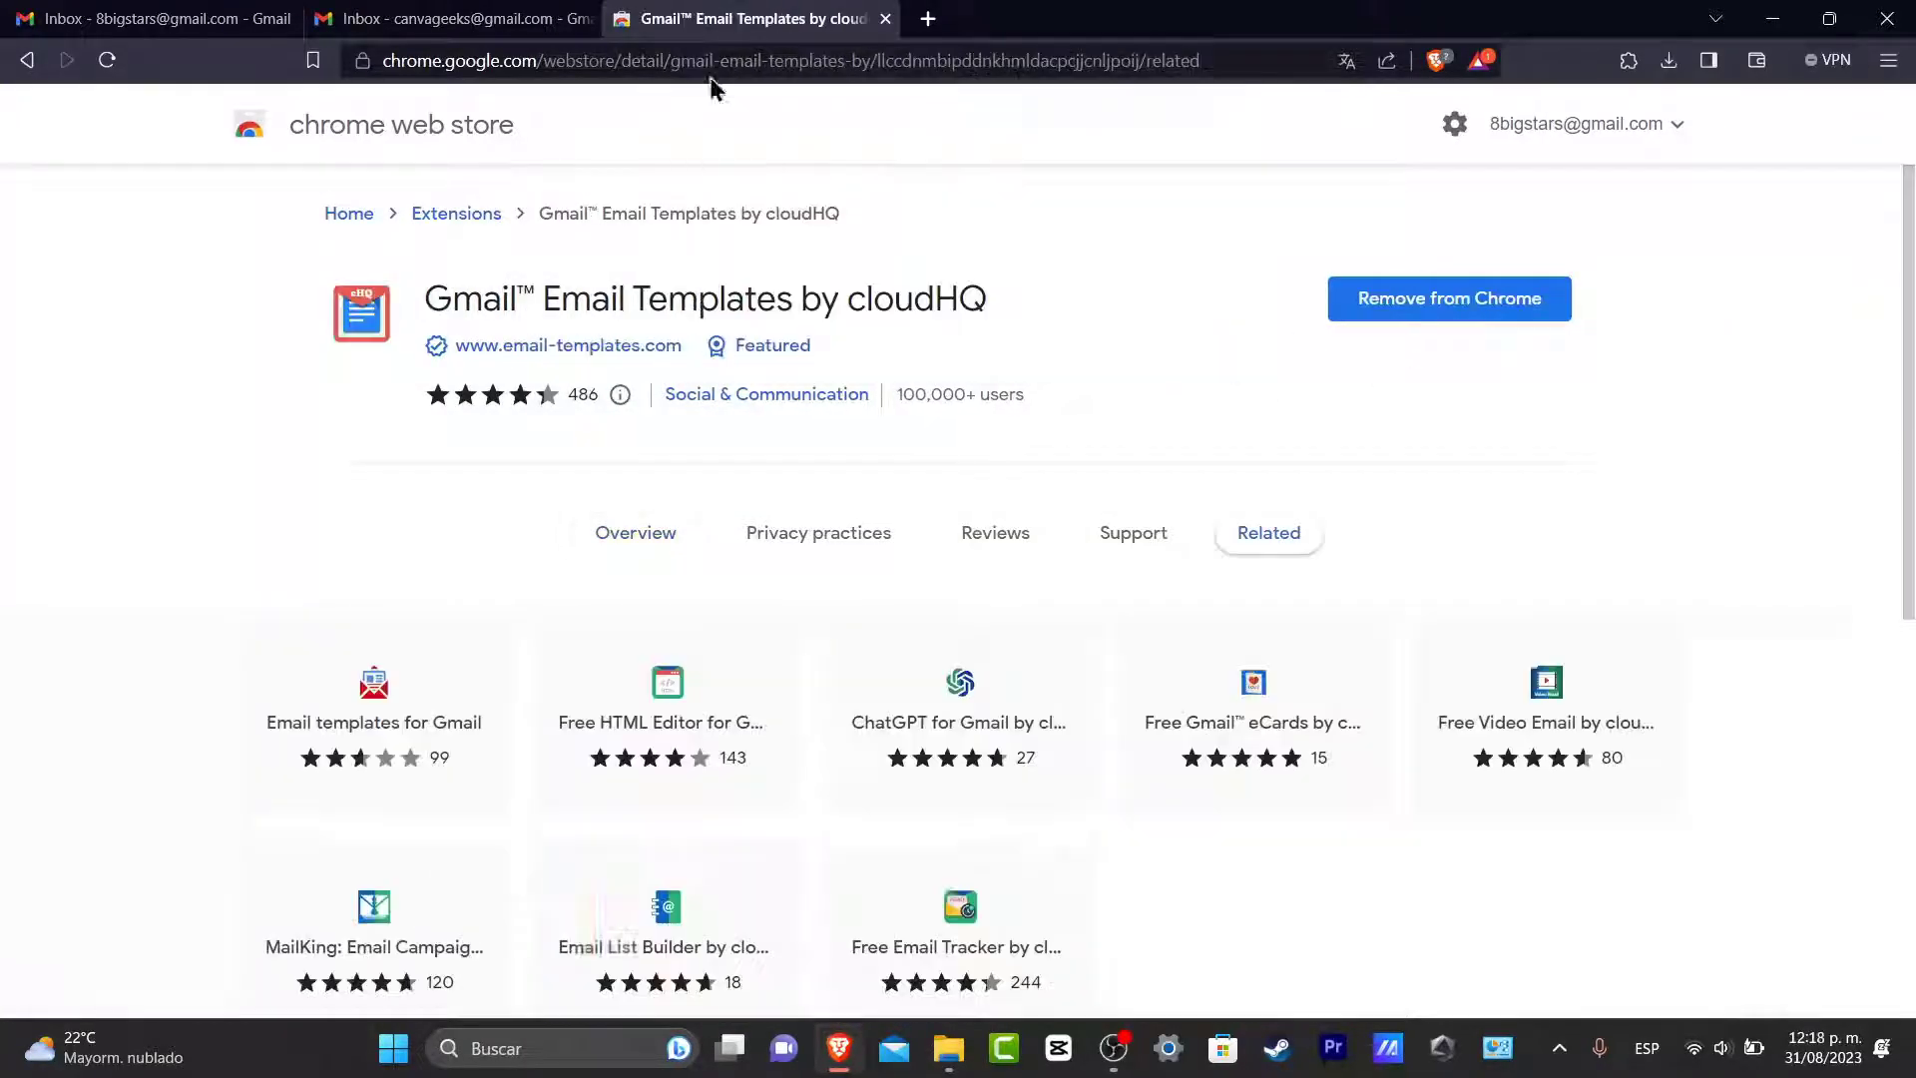
drag(461, 306, 1005, 316)
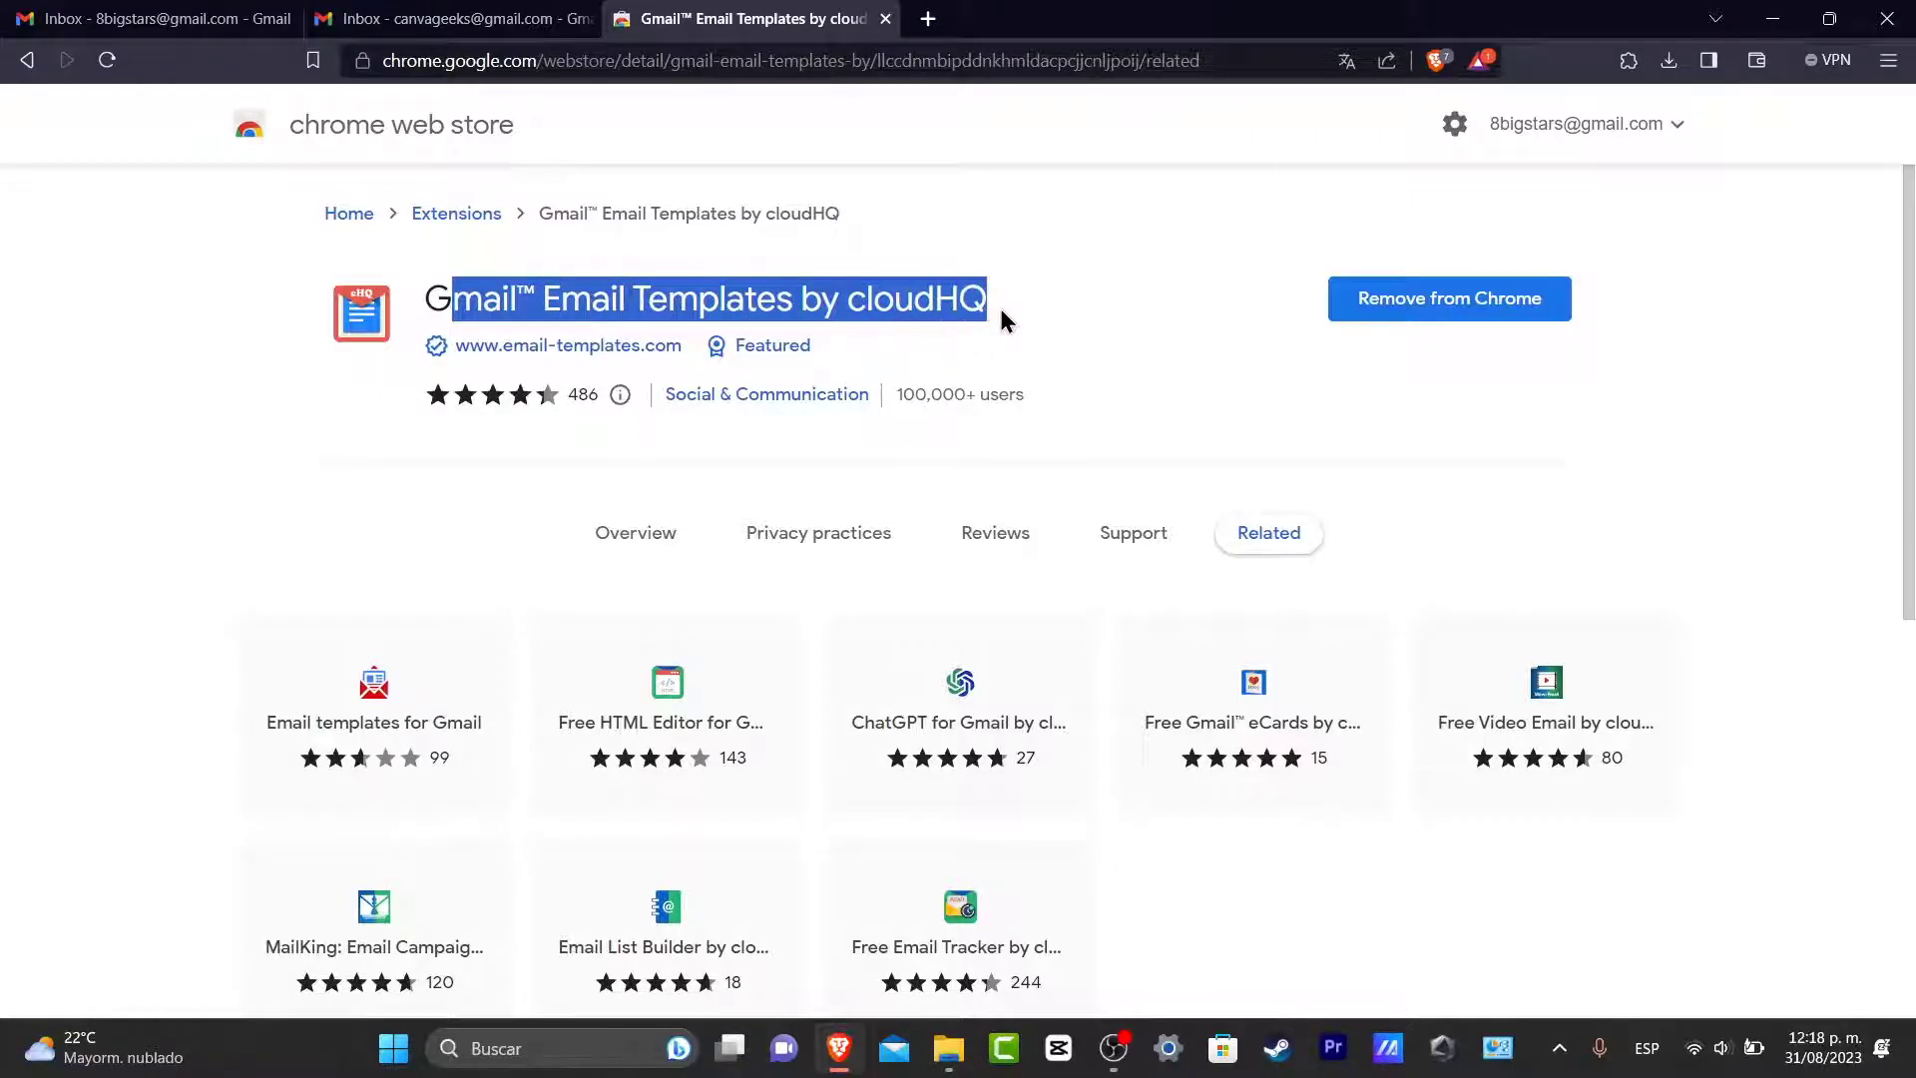
click(1629, 60)
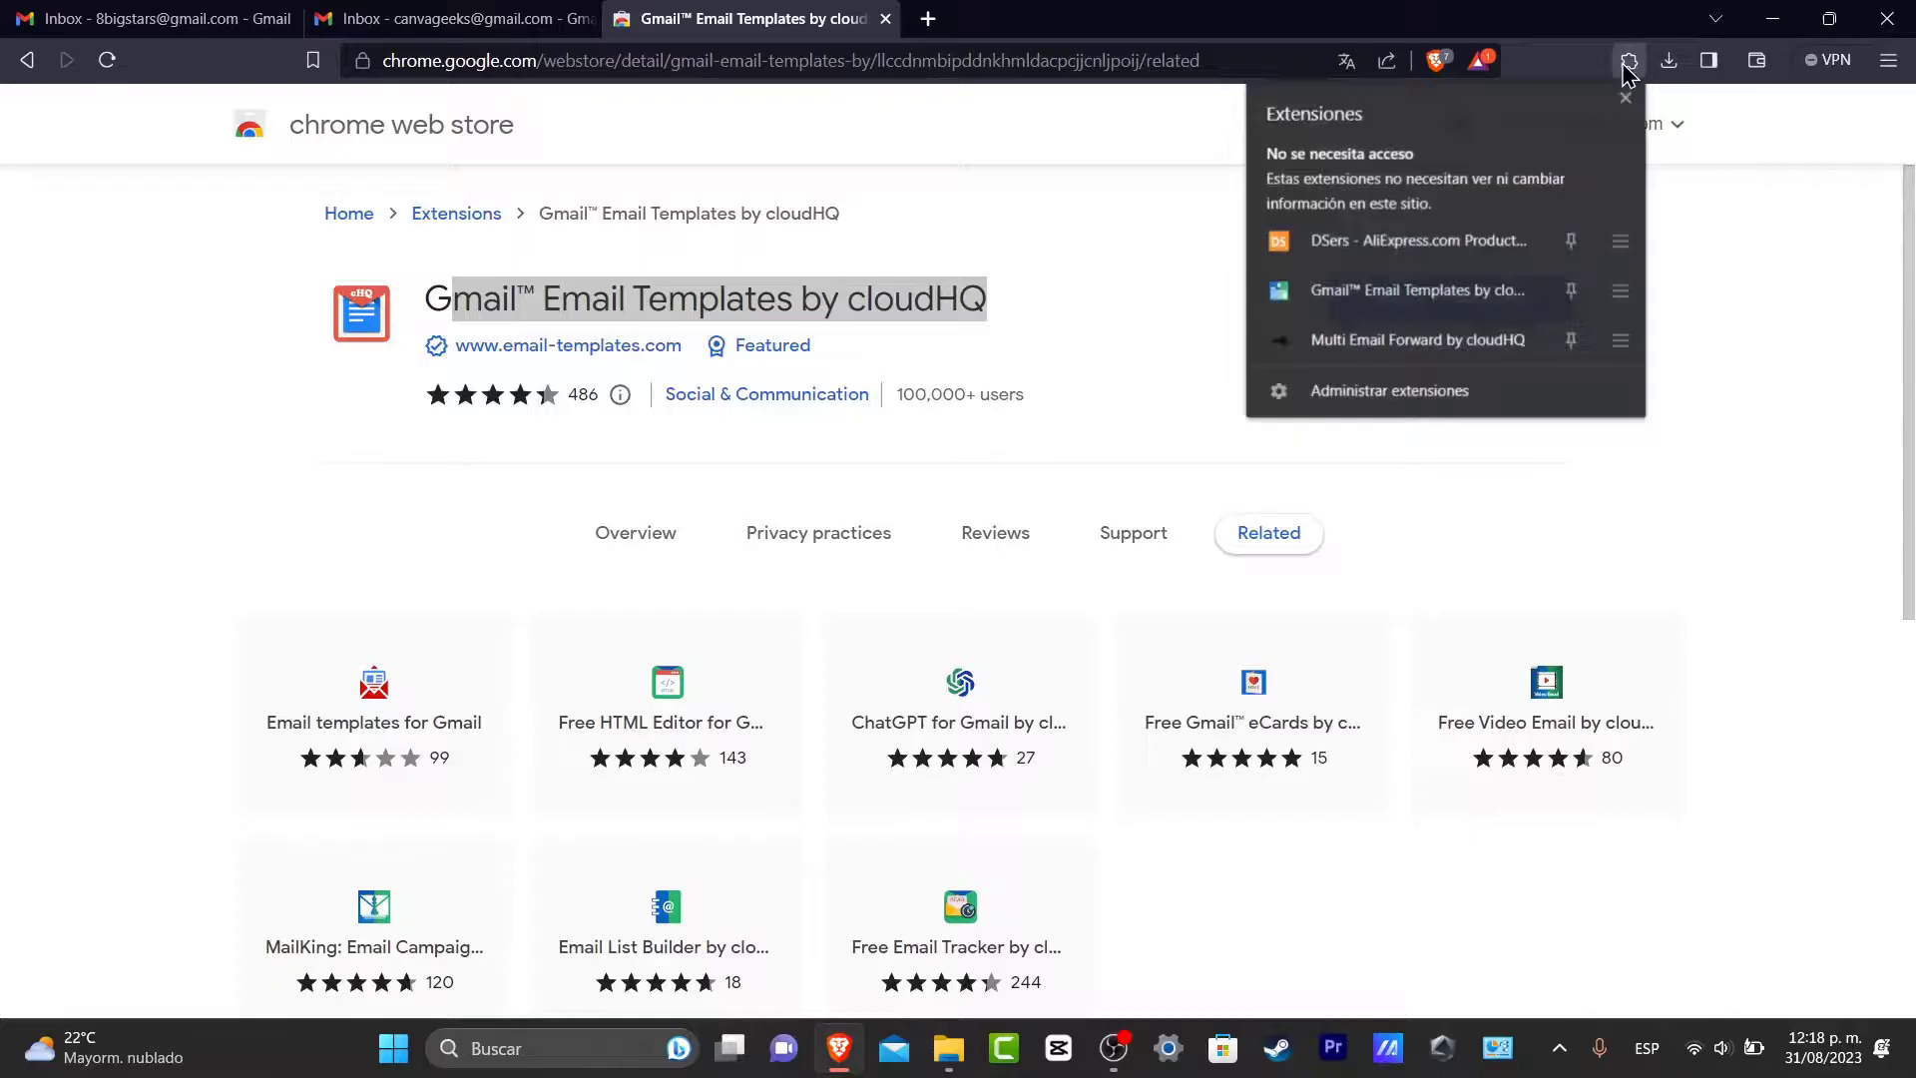
click(492, 14)
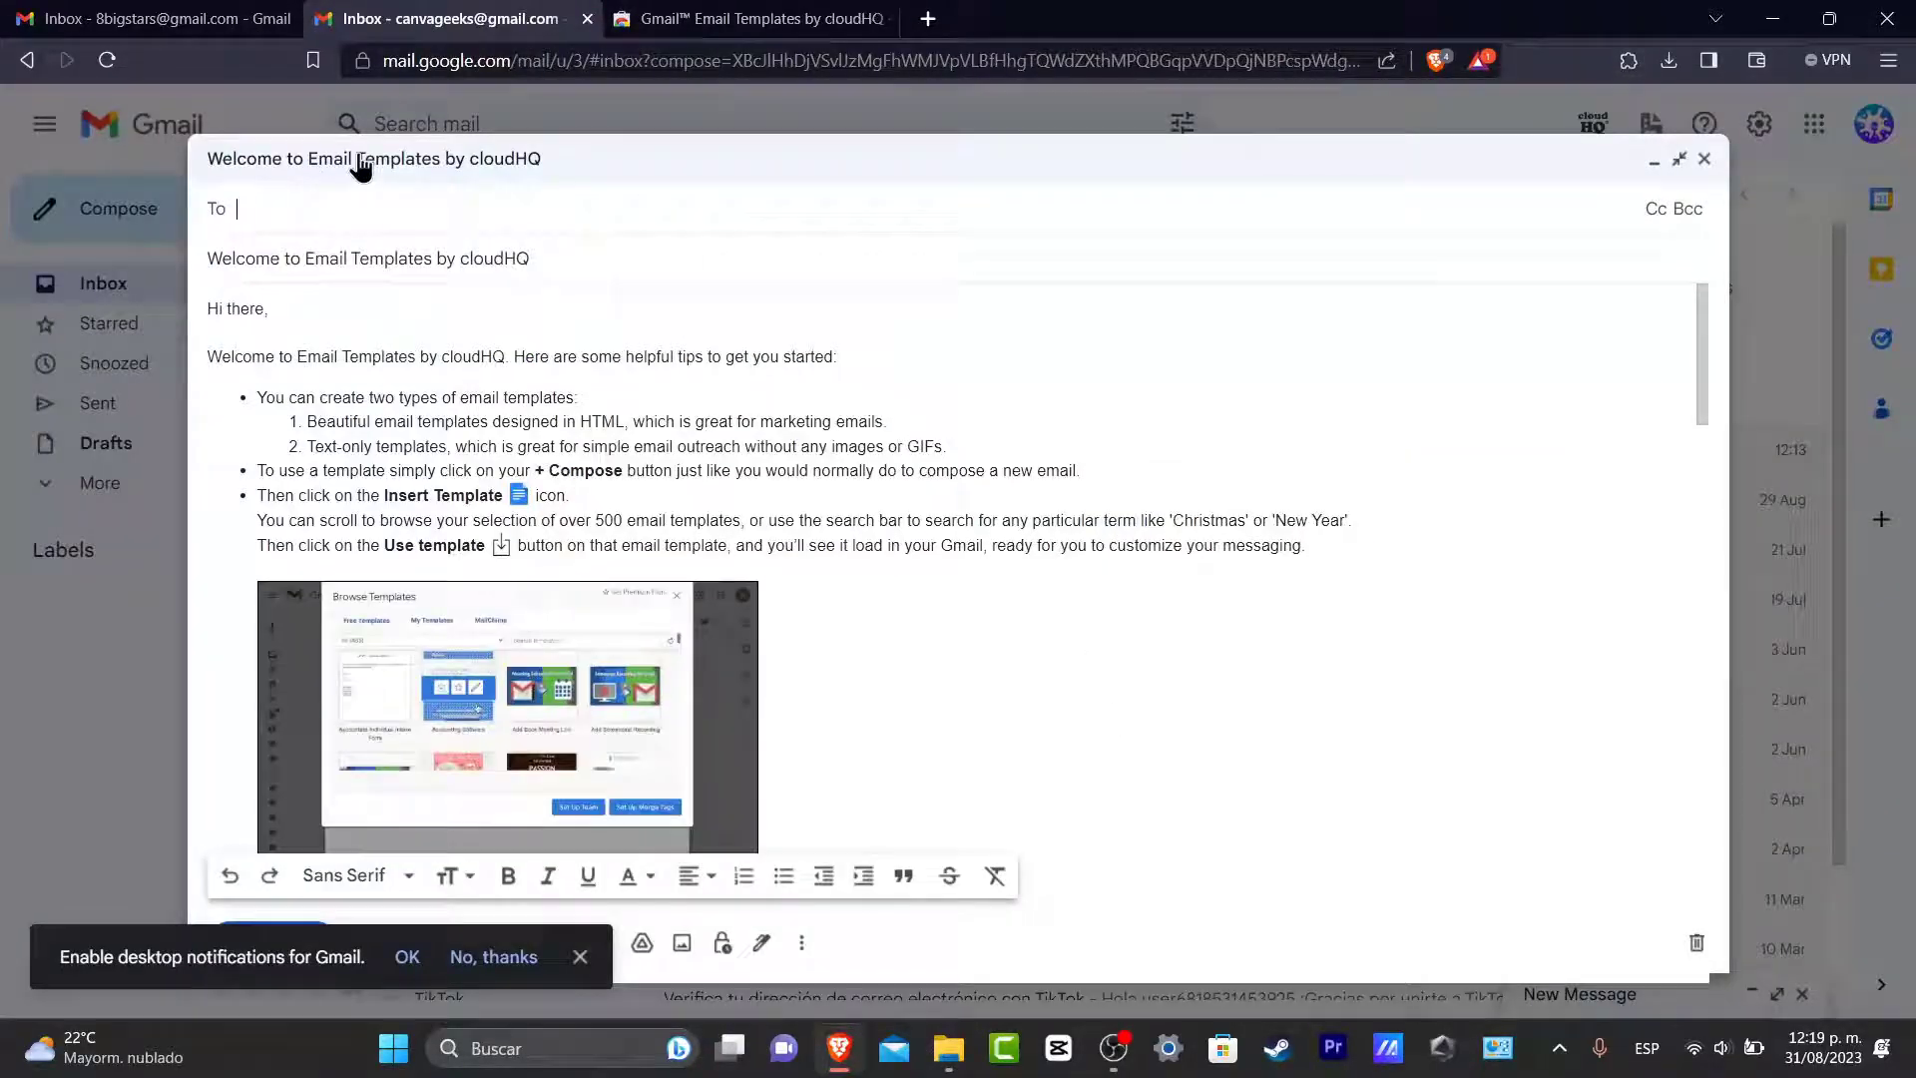
Scroll through the cloudHQ welcome draft and discard it
click(872, 534)
scroll(872, 534, down, 12)
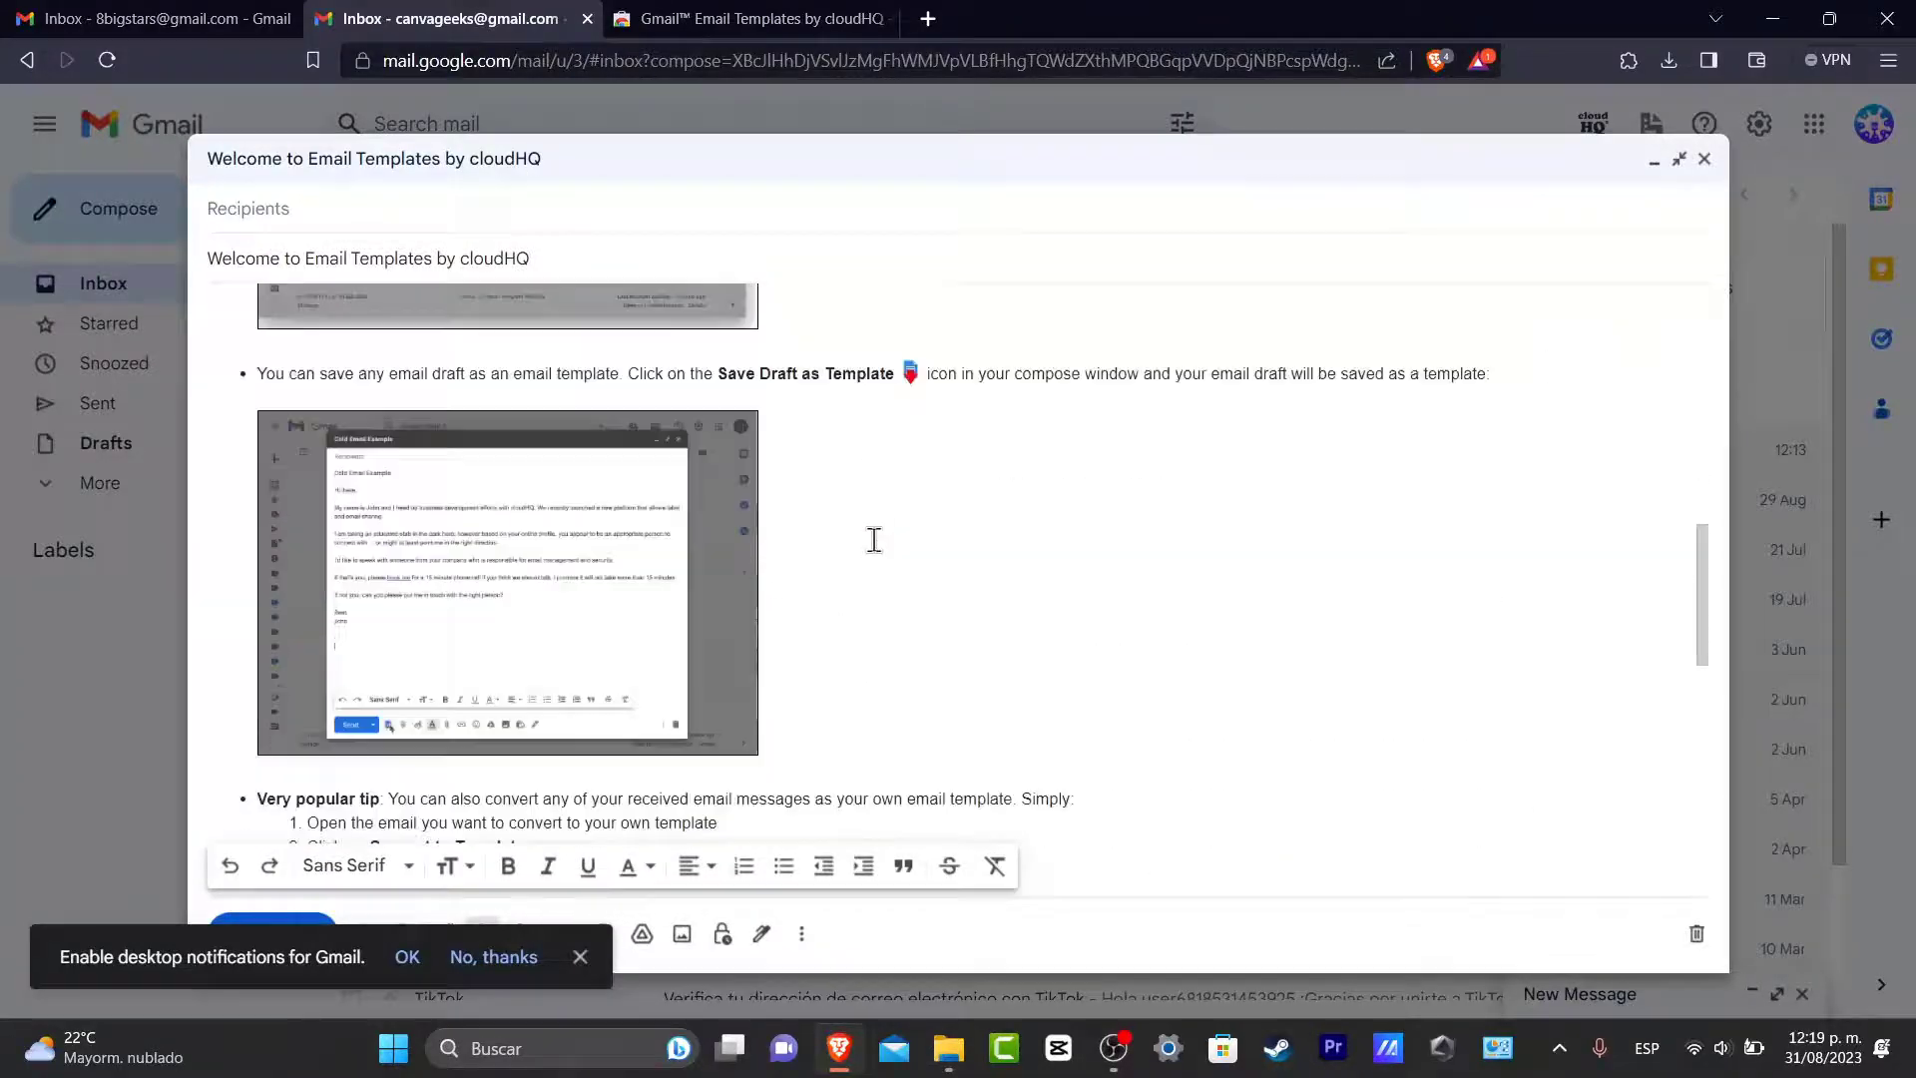
scroll(873, 538, down, 10)
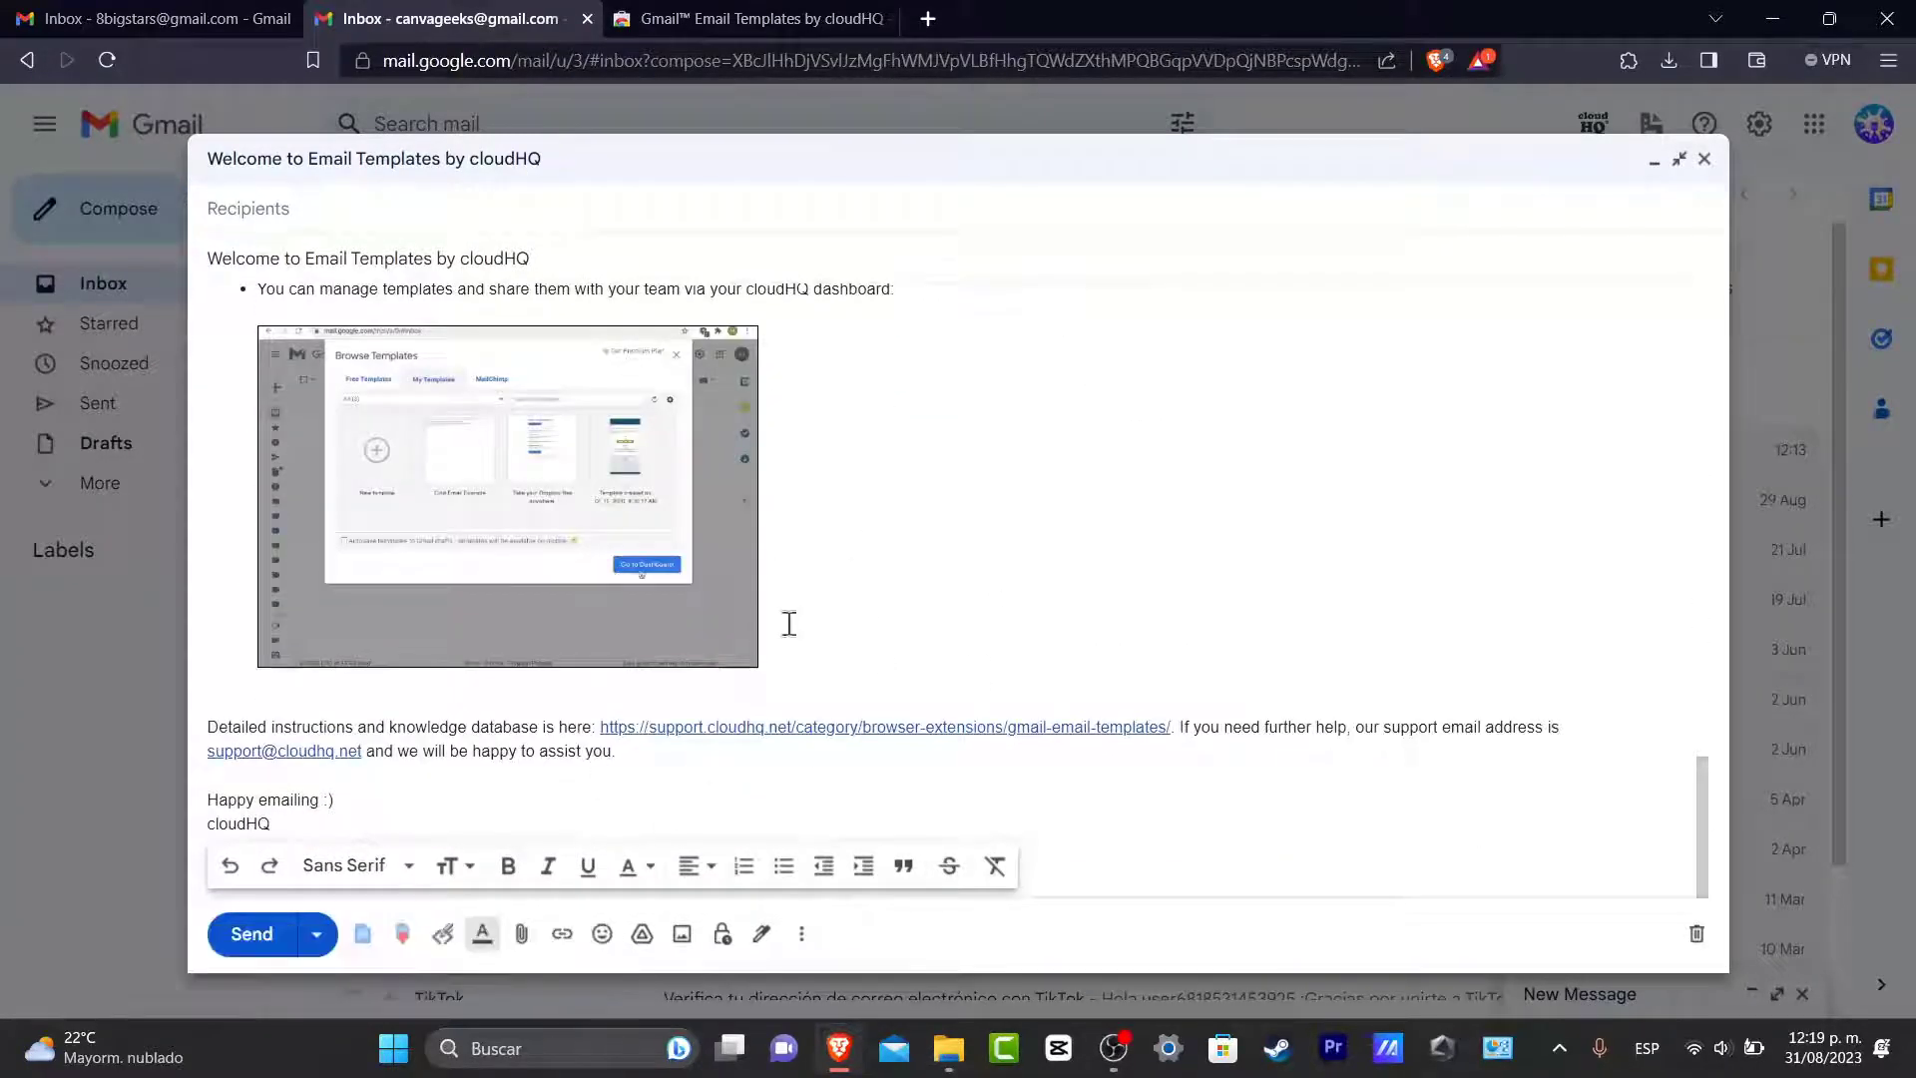
click(1696, 933)
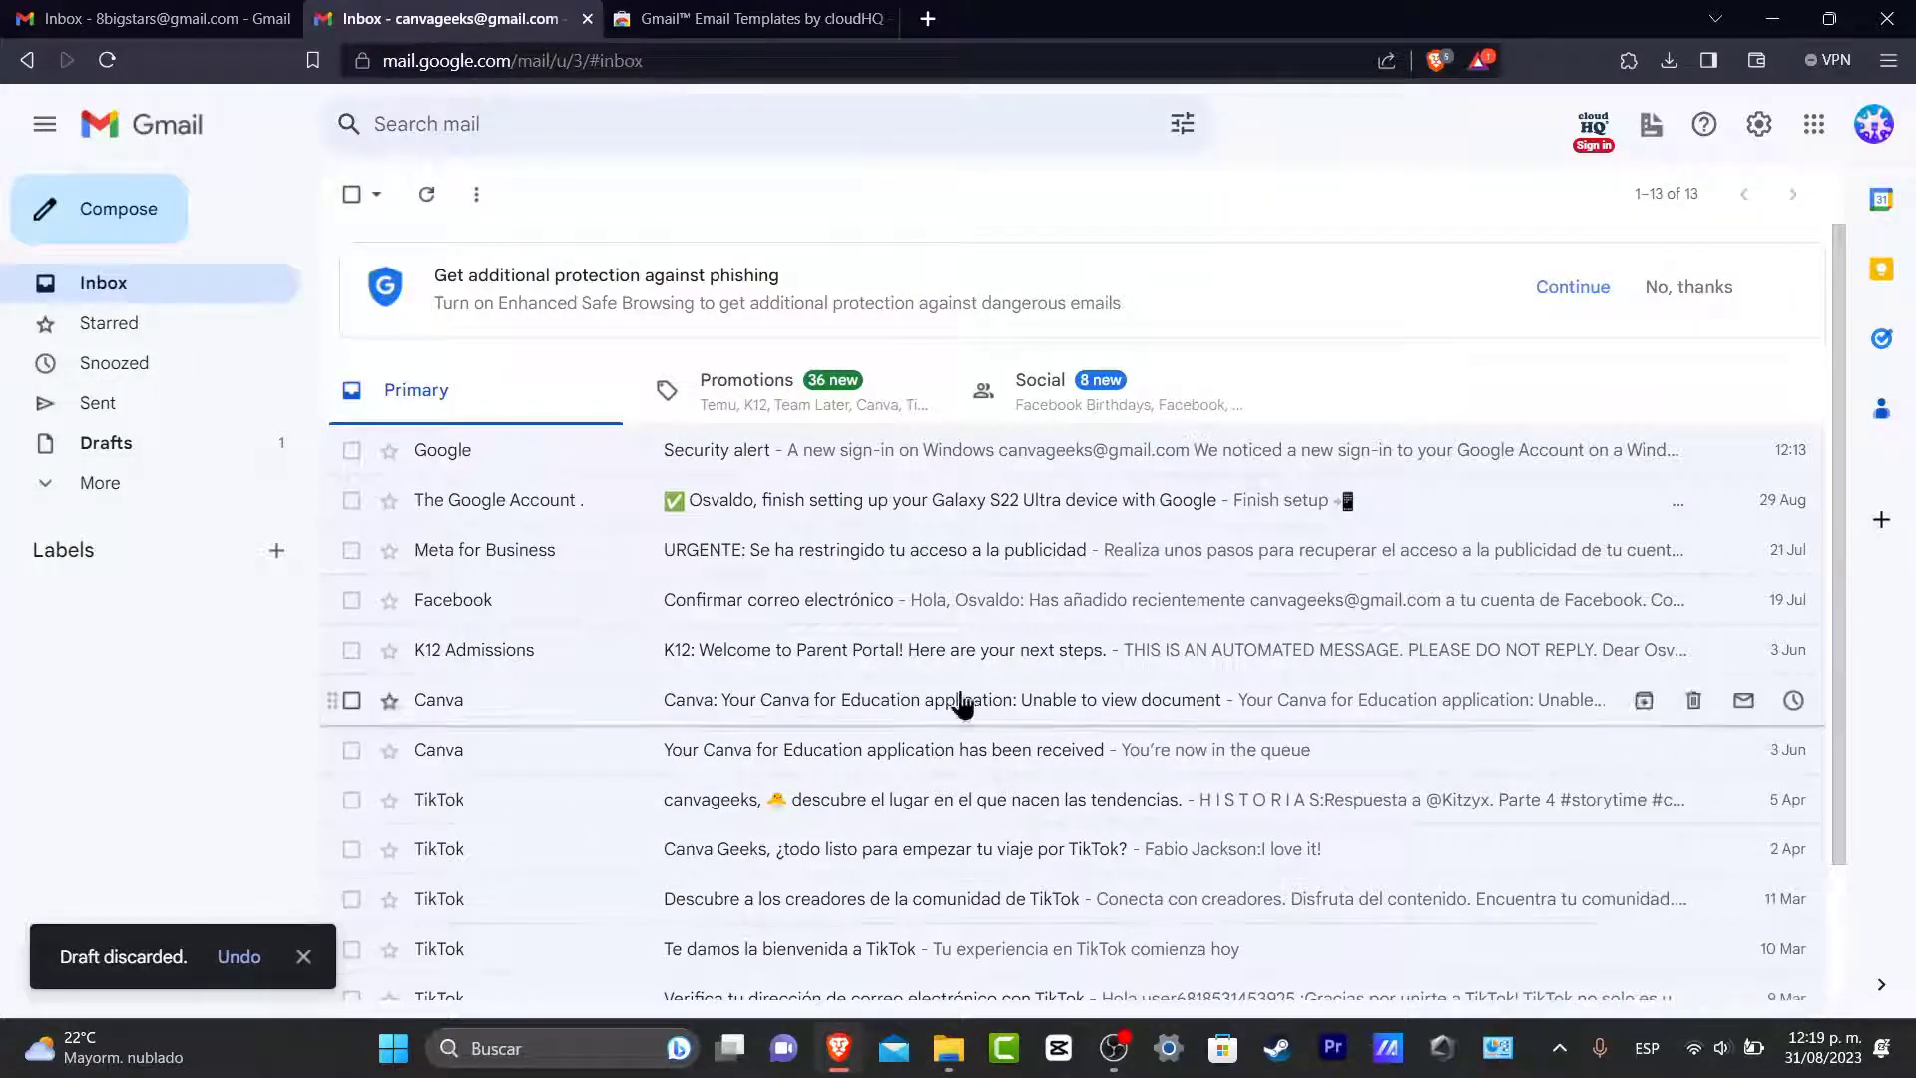
Start another new message and open cloudHQ's Browse templates gallery over it
click(124, 213)
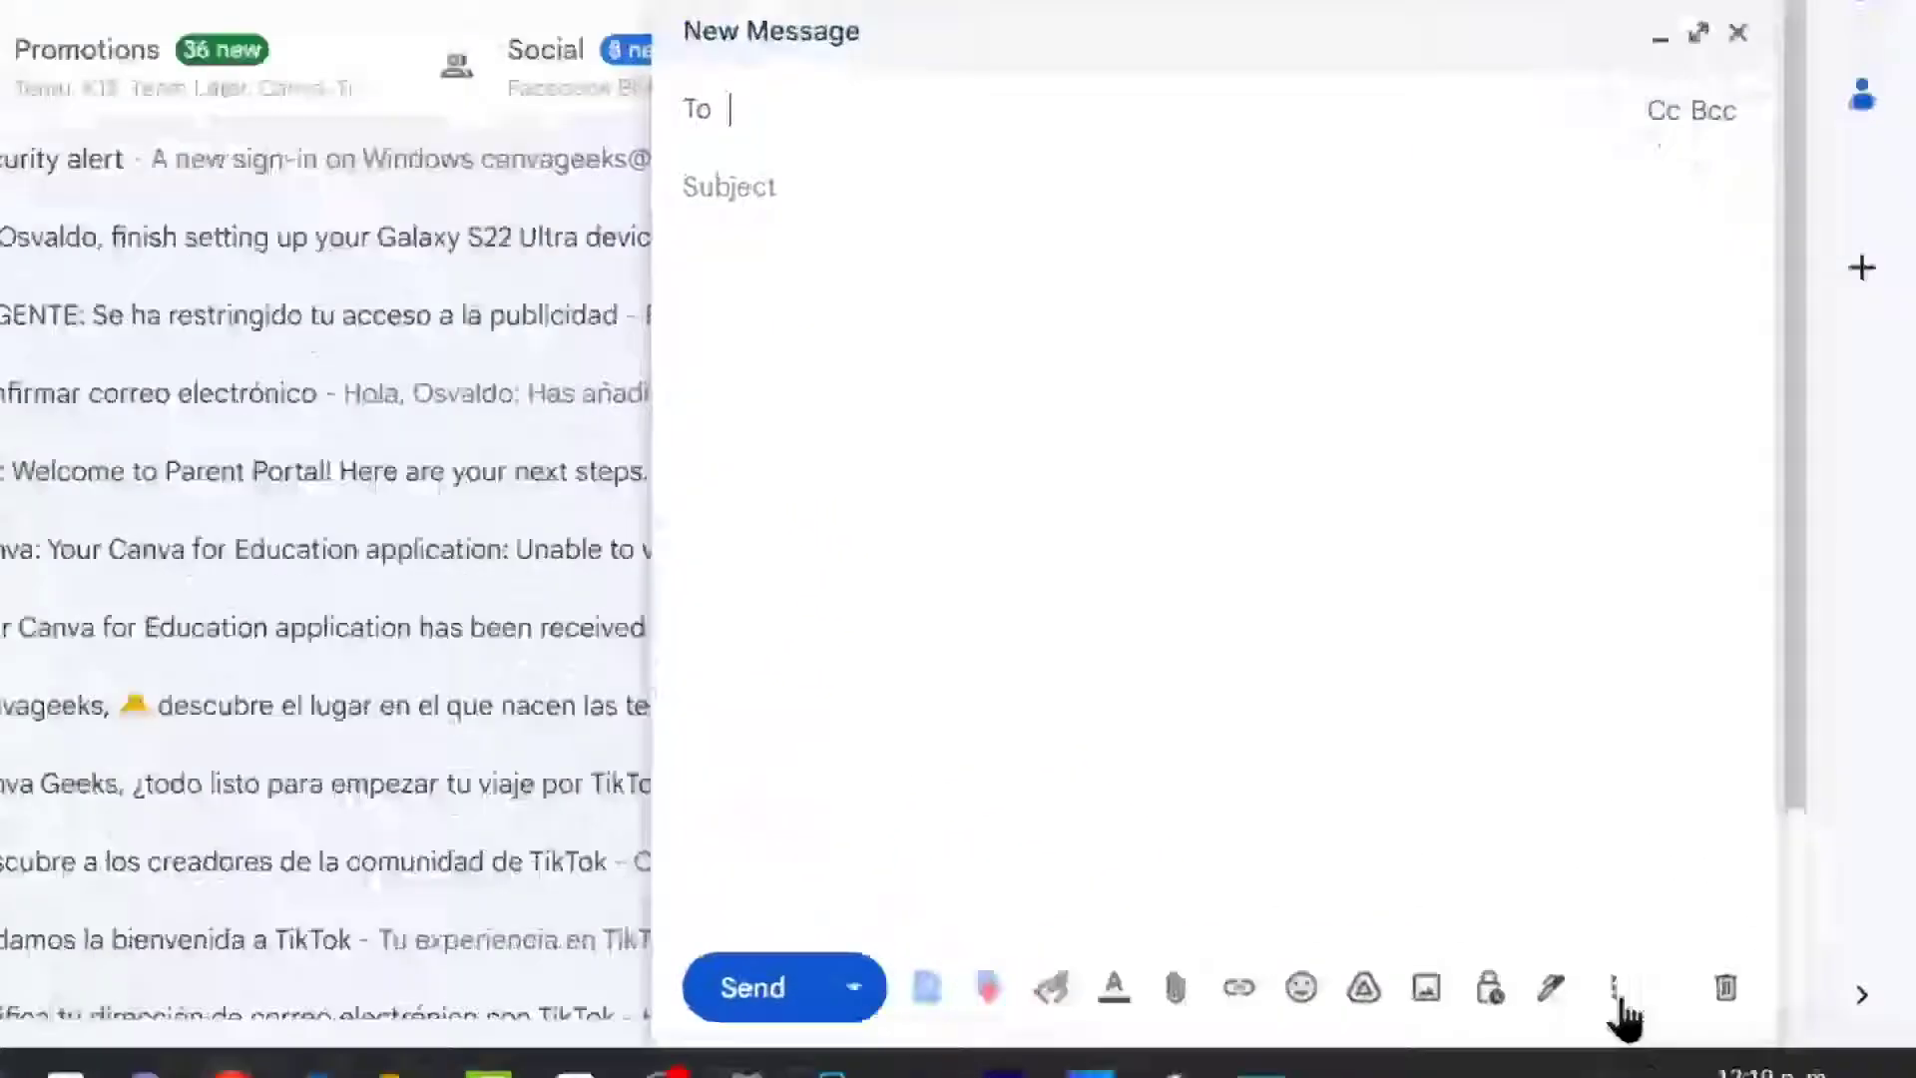
click(1723, 980)
click(1723, 980)
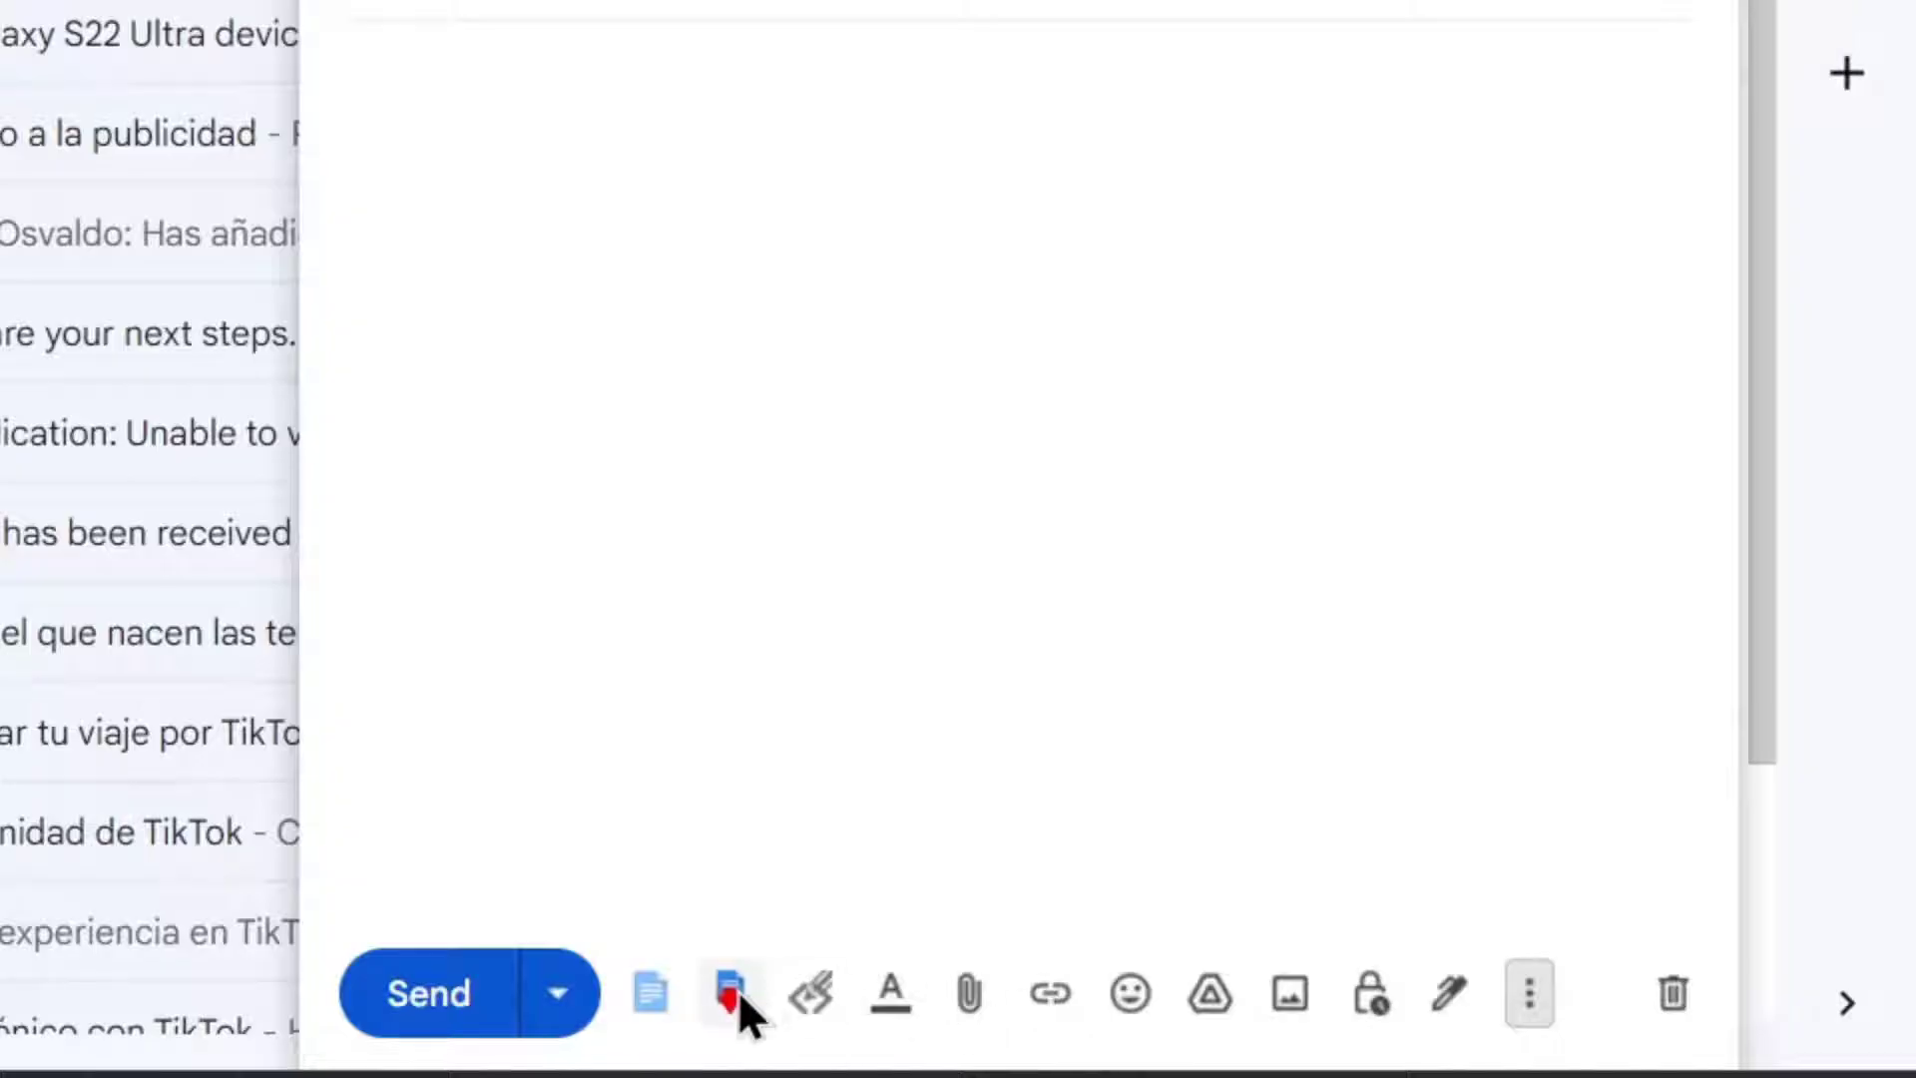
click(655, 991)
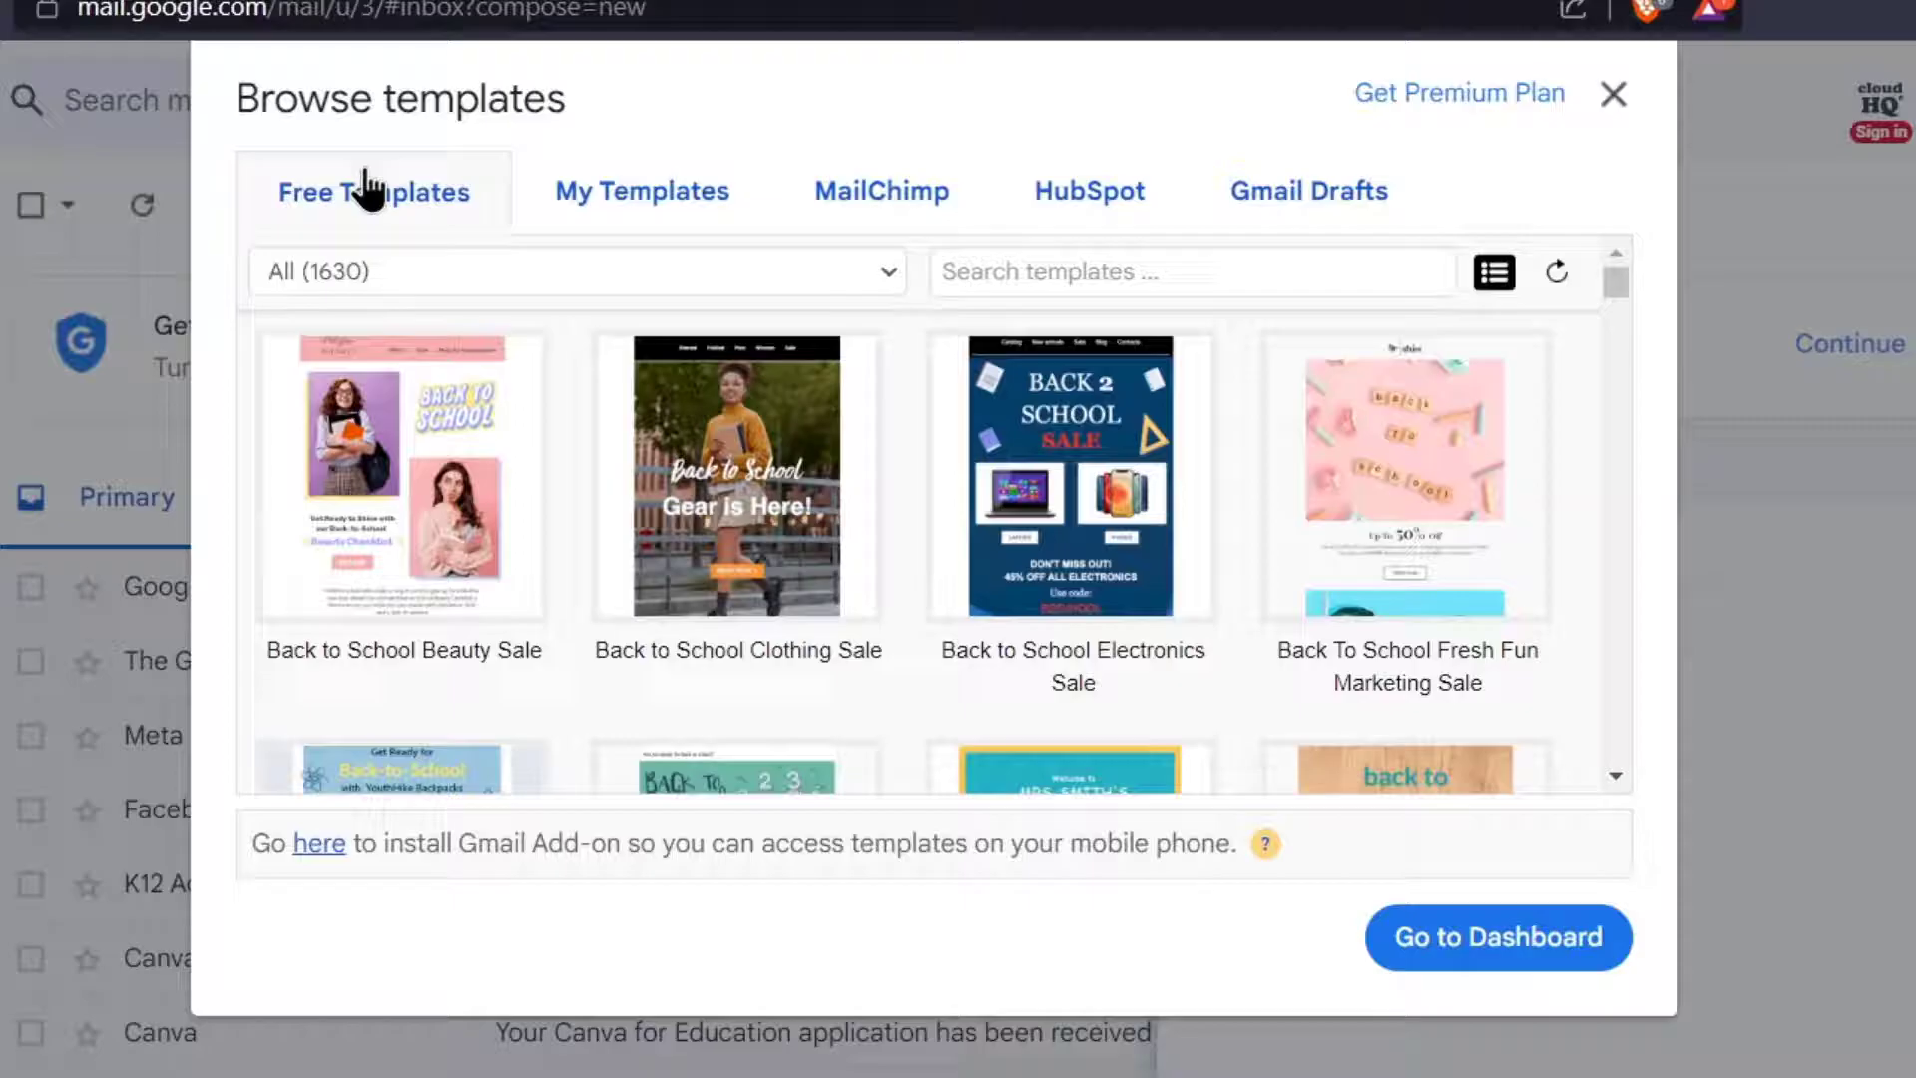
Find Beach Days Deals for 4th of July among the Free Templates and use it
scroll(829, 544, down, 8)
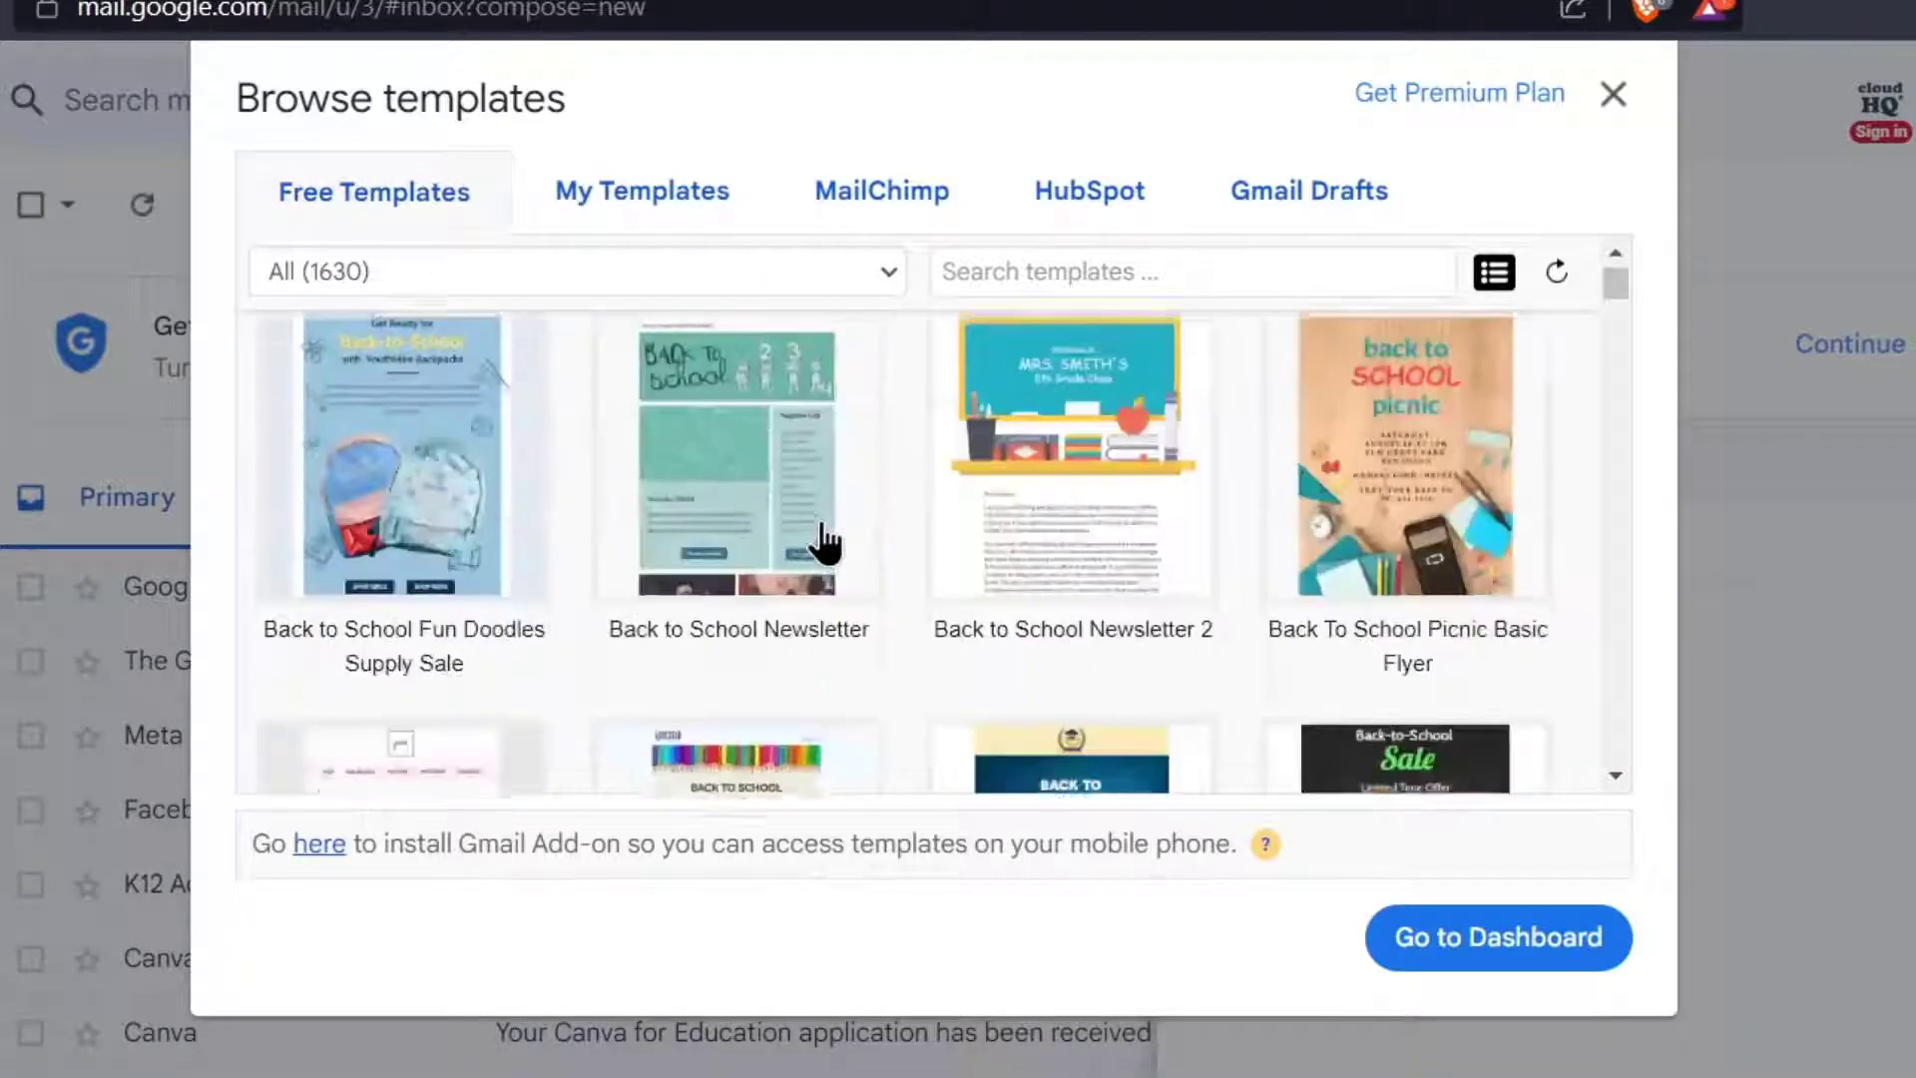
scroll(830, 549, down, 8)
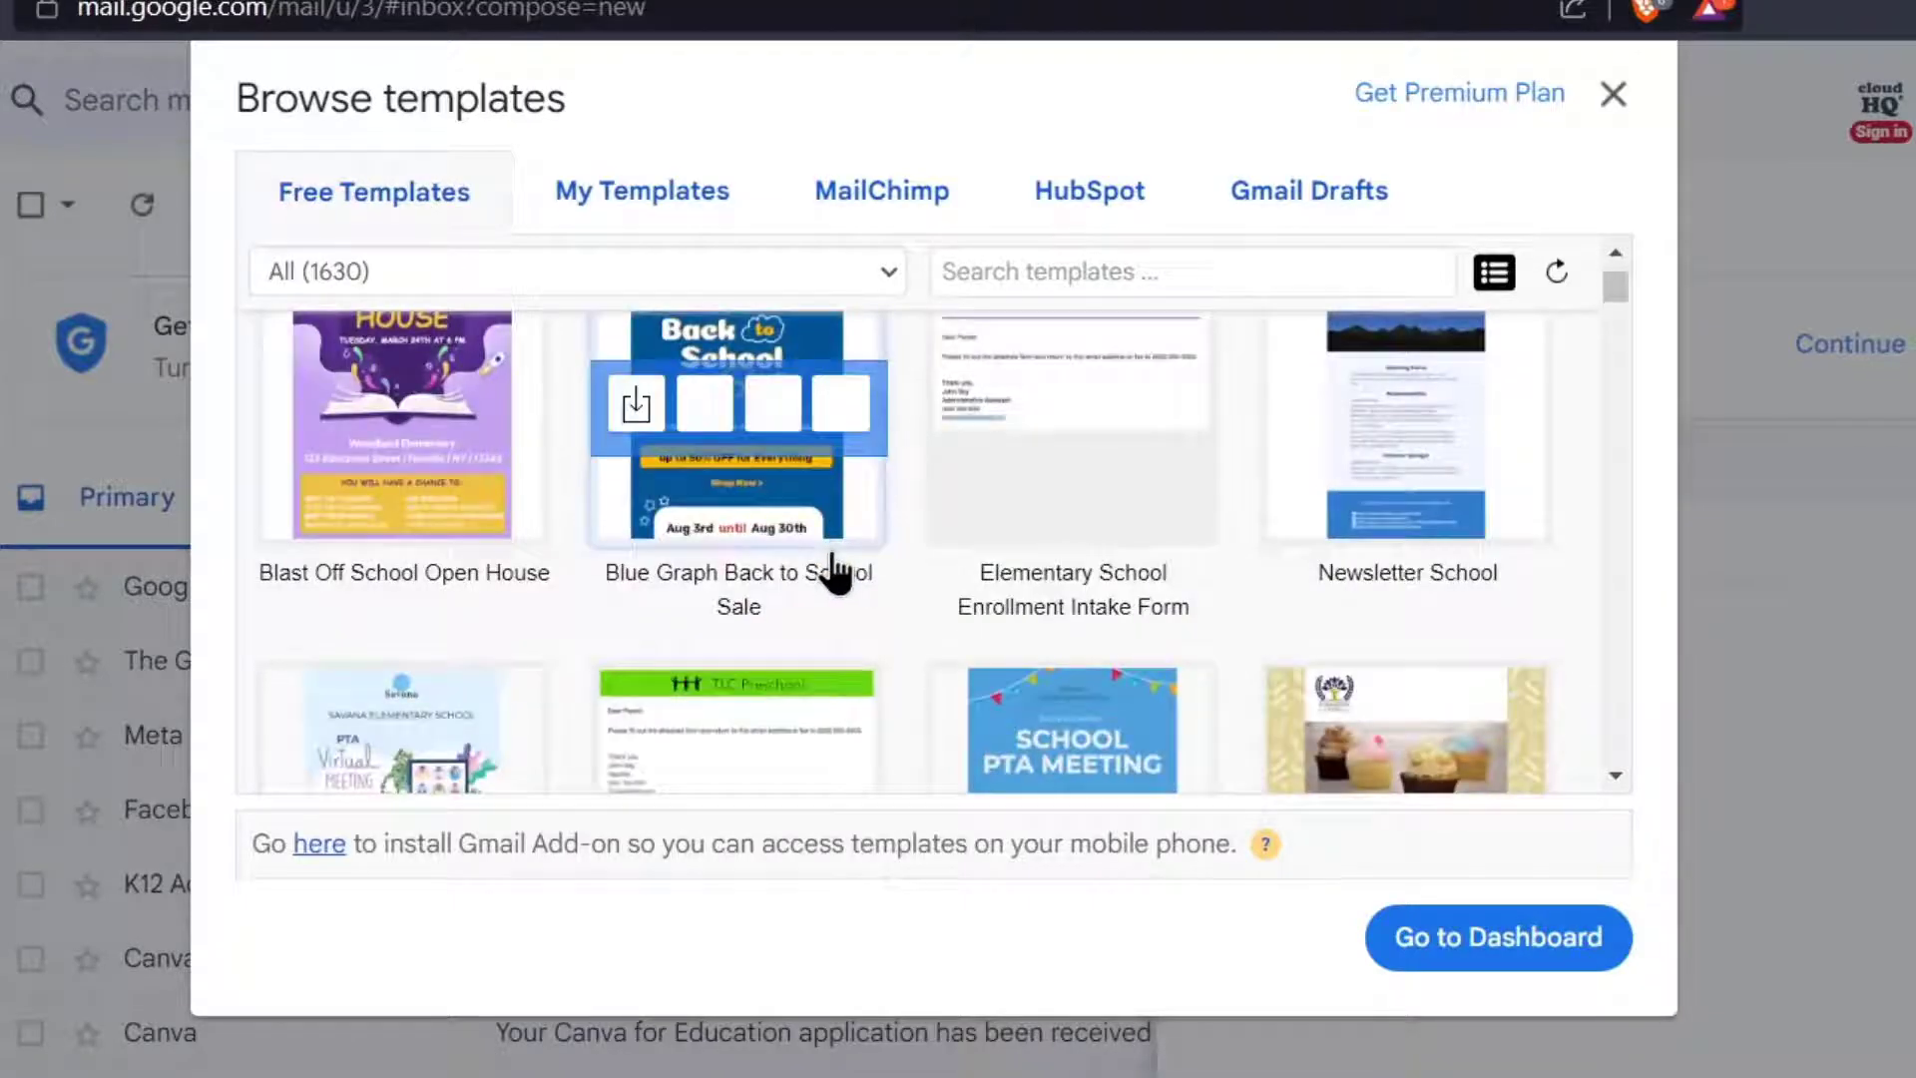
scroll(833, 569, down, 8)
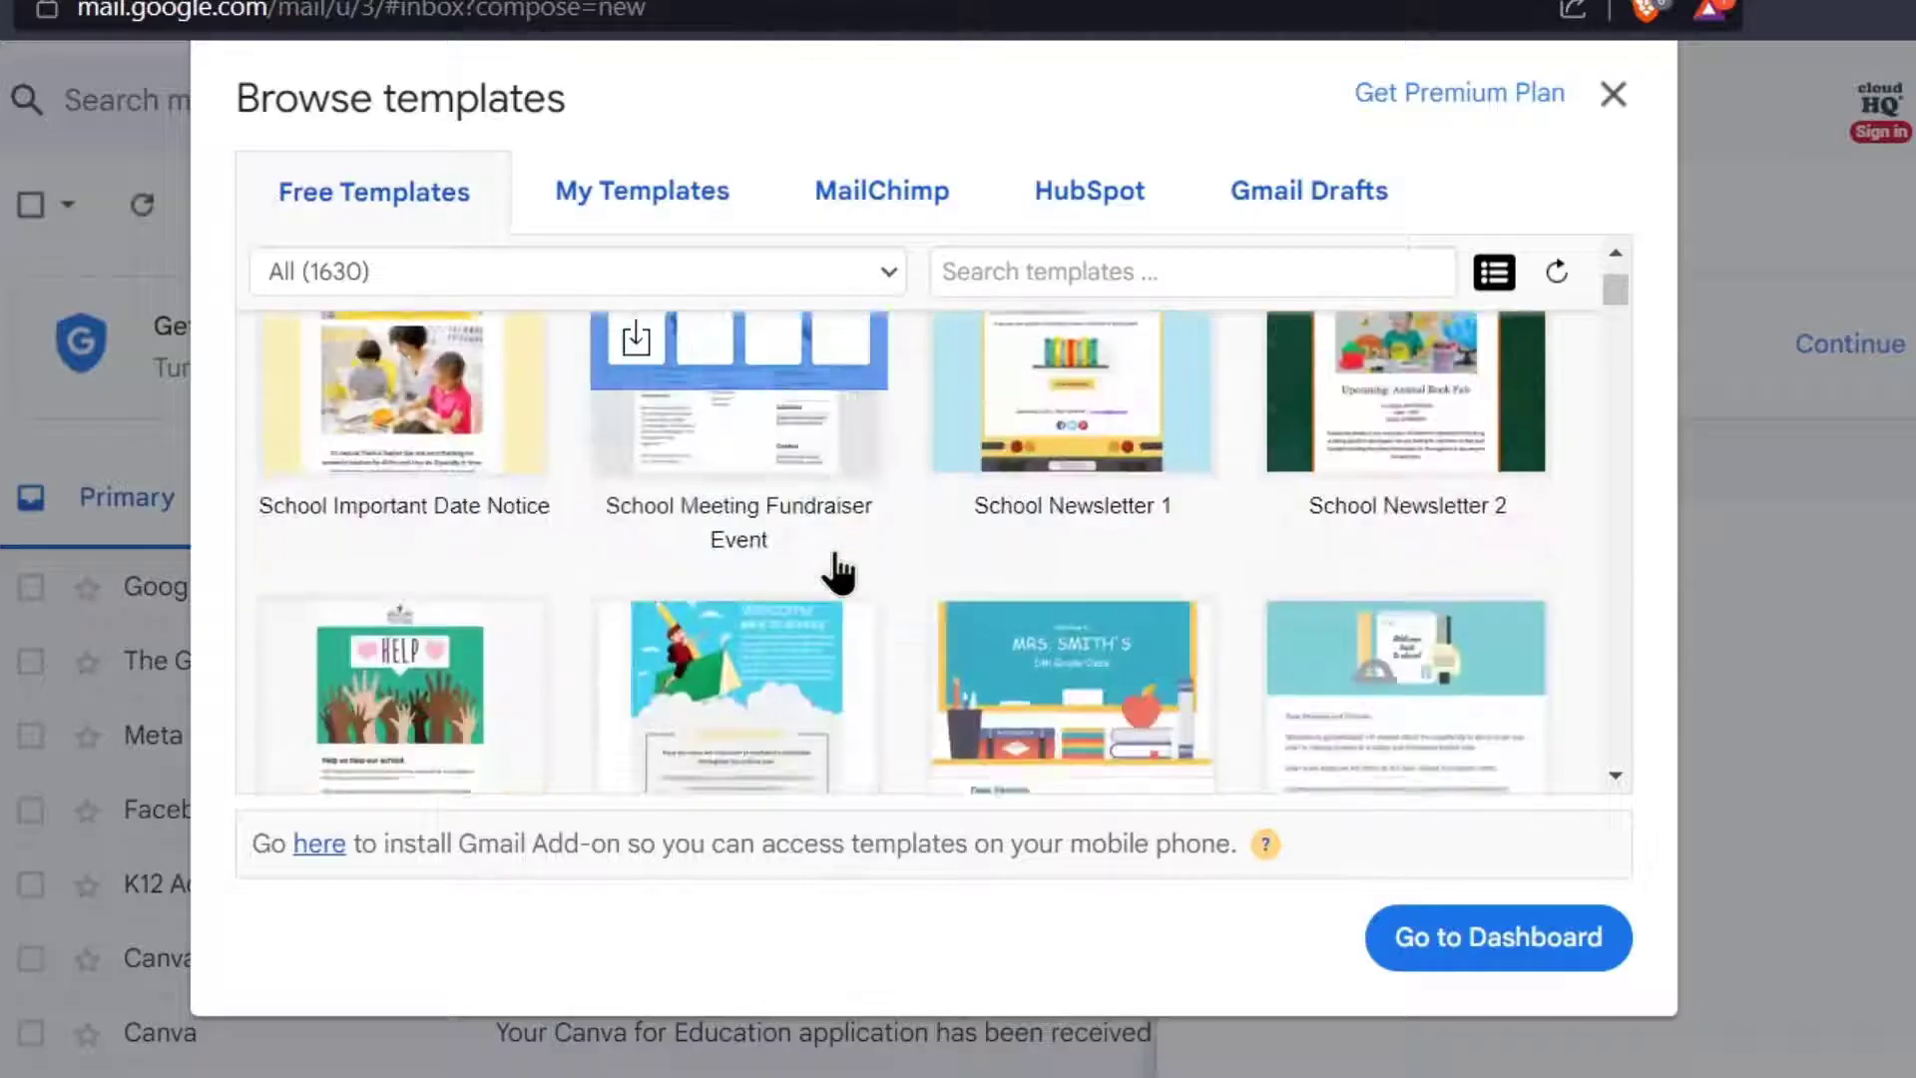
scroll(837, 559, down, 10)
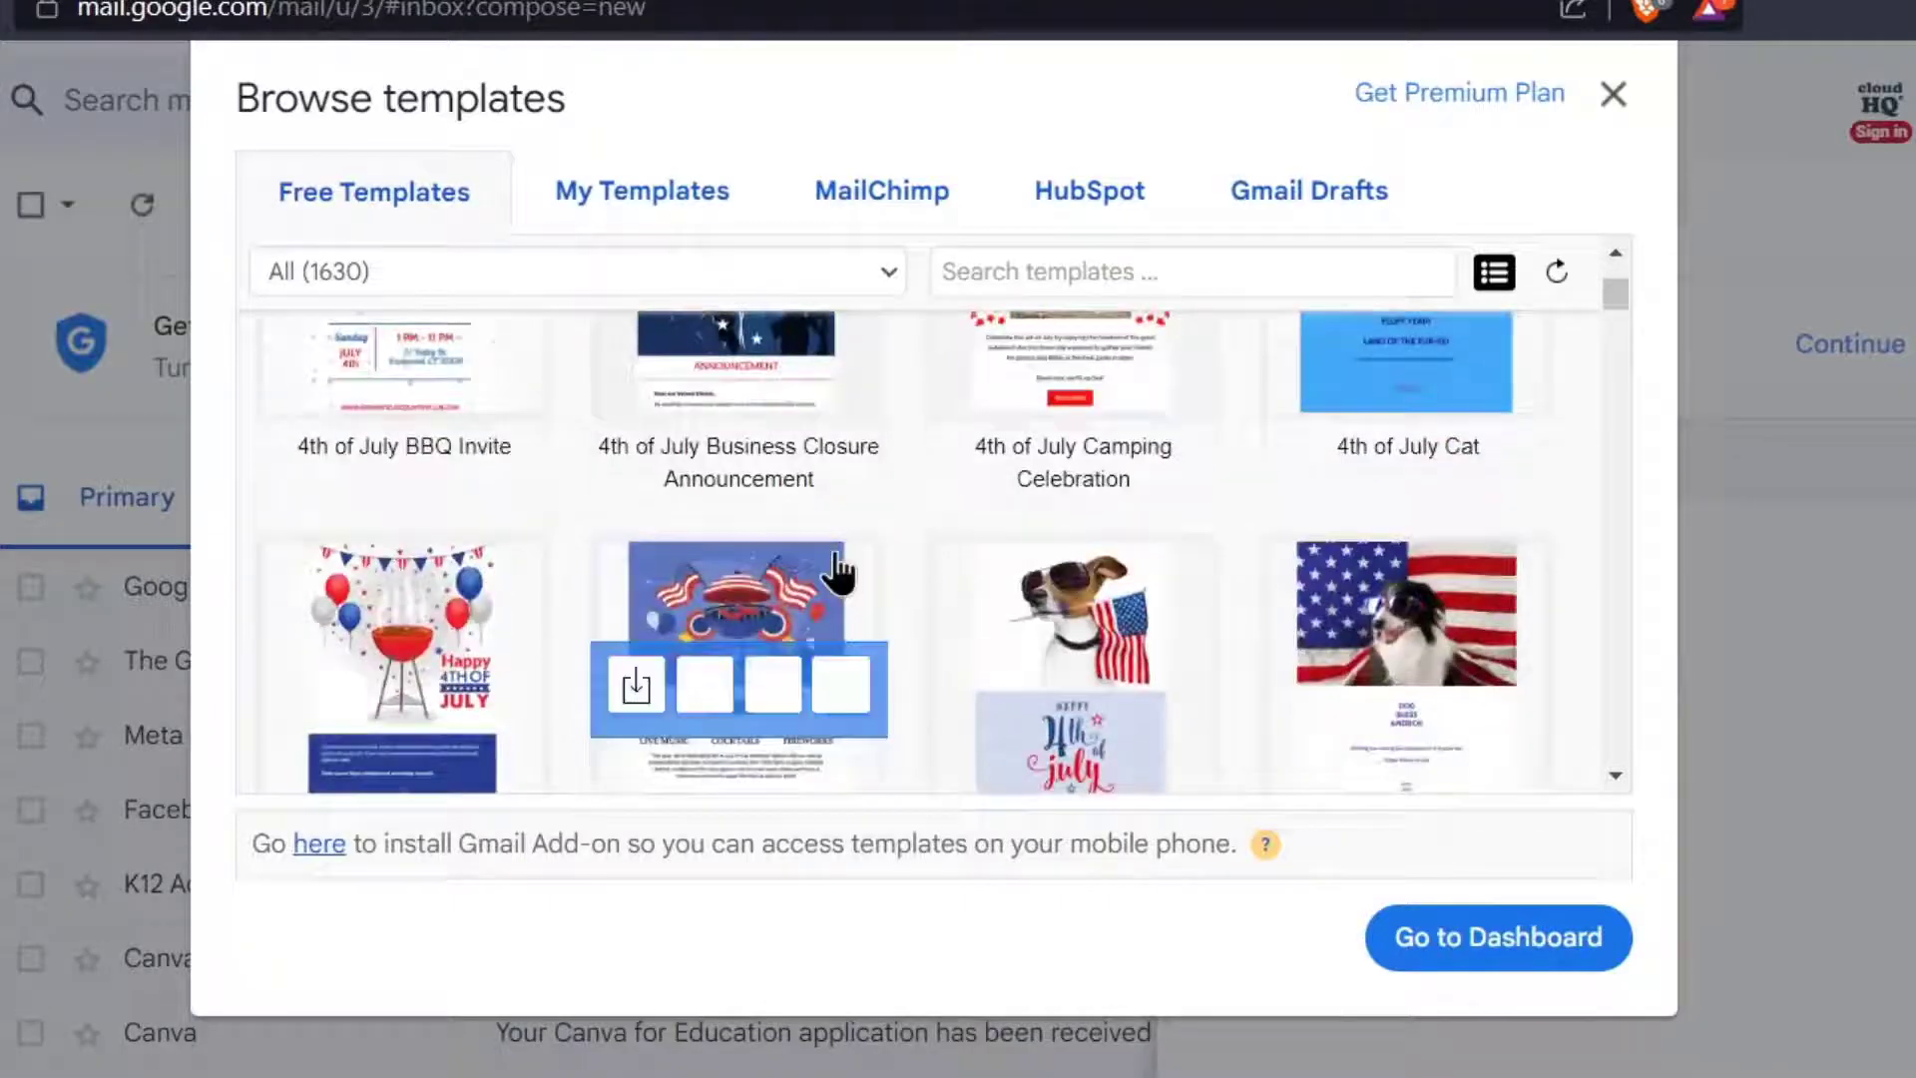
scroll(836, 570, down, 5)
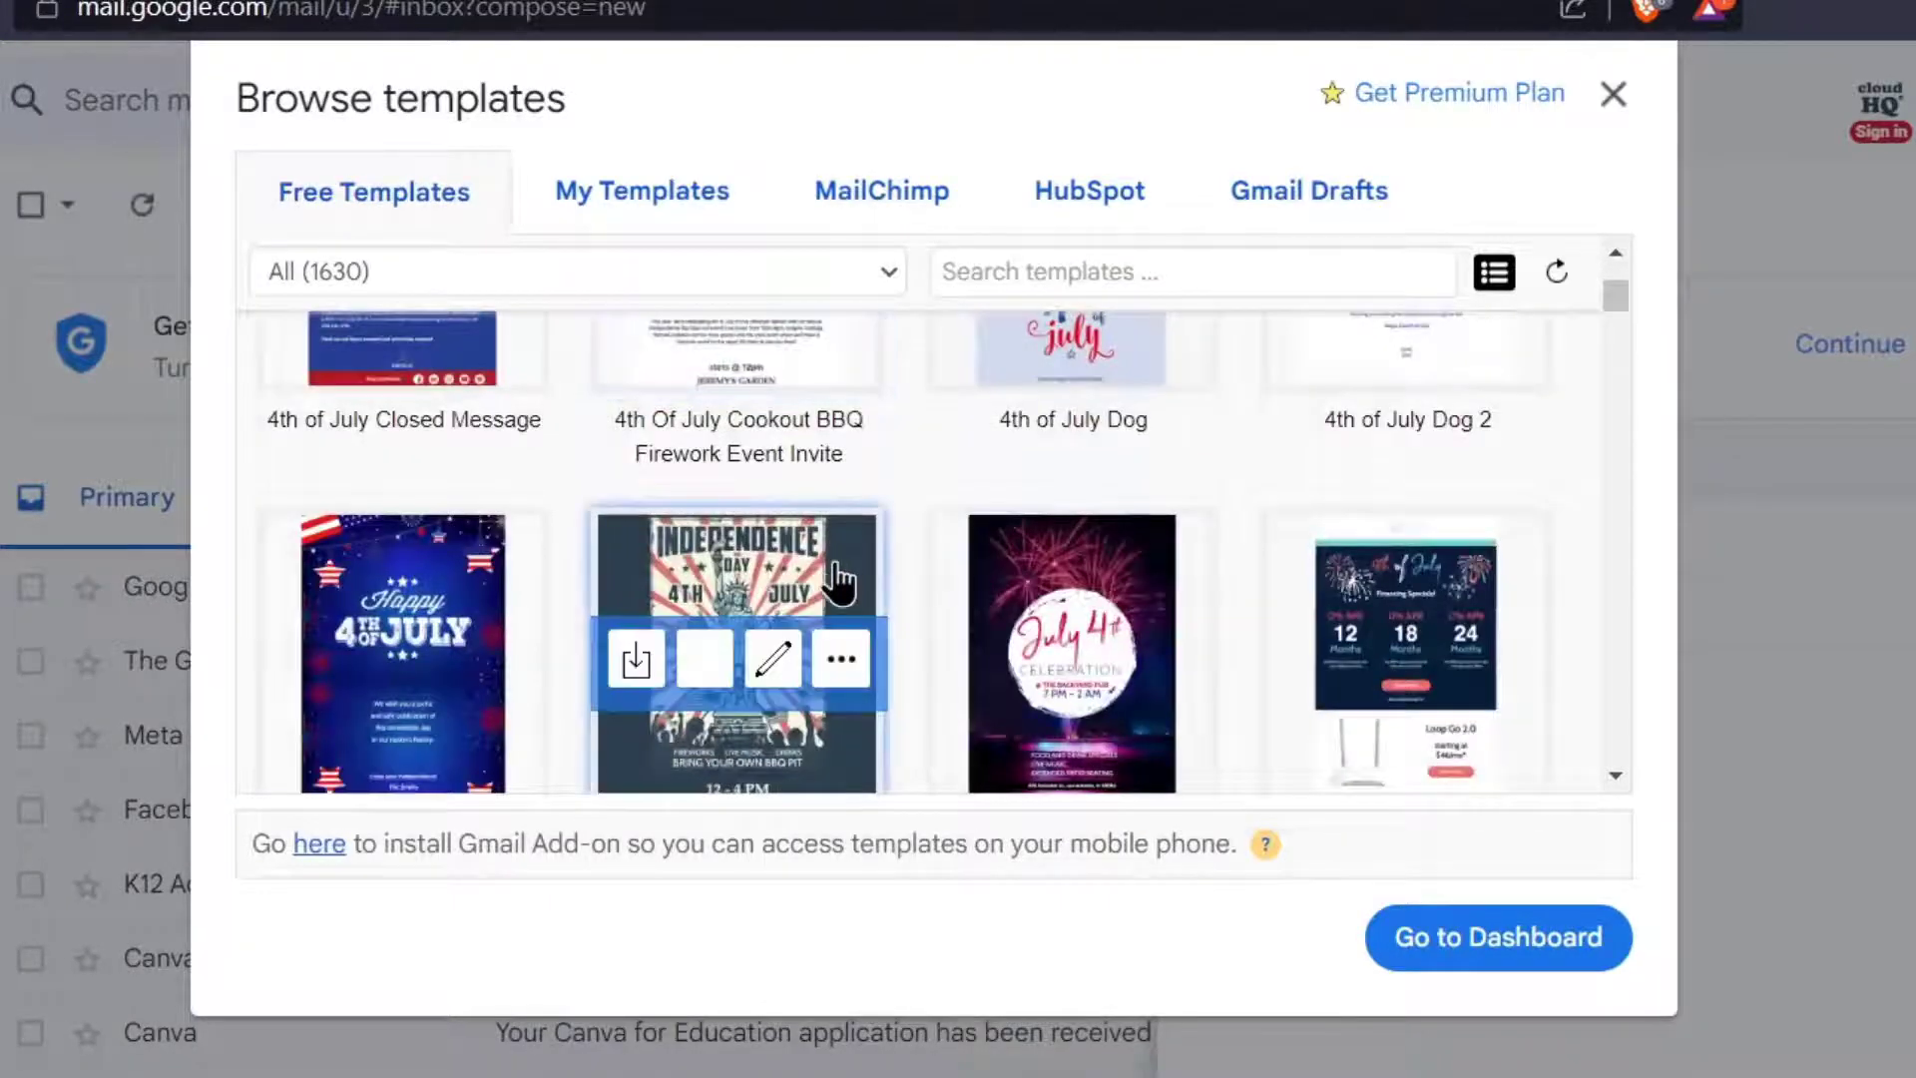
scroll(838, 579, down, 5)
scroll(838, 584, up, 3)
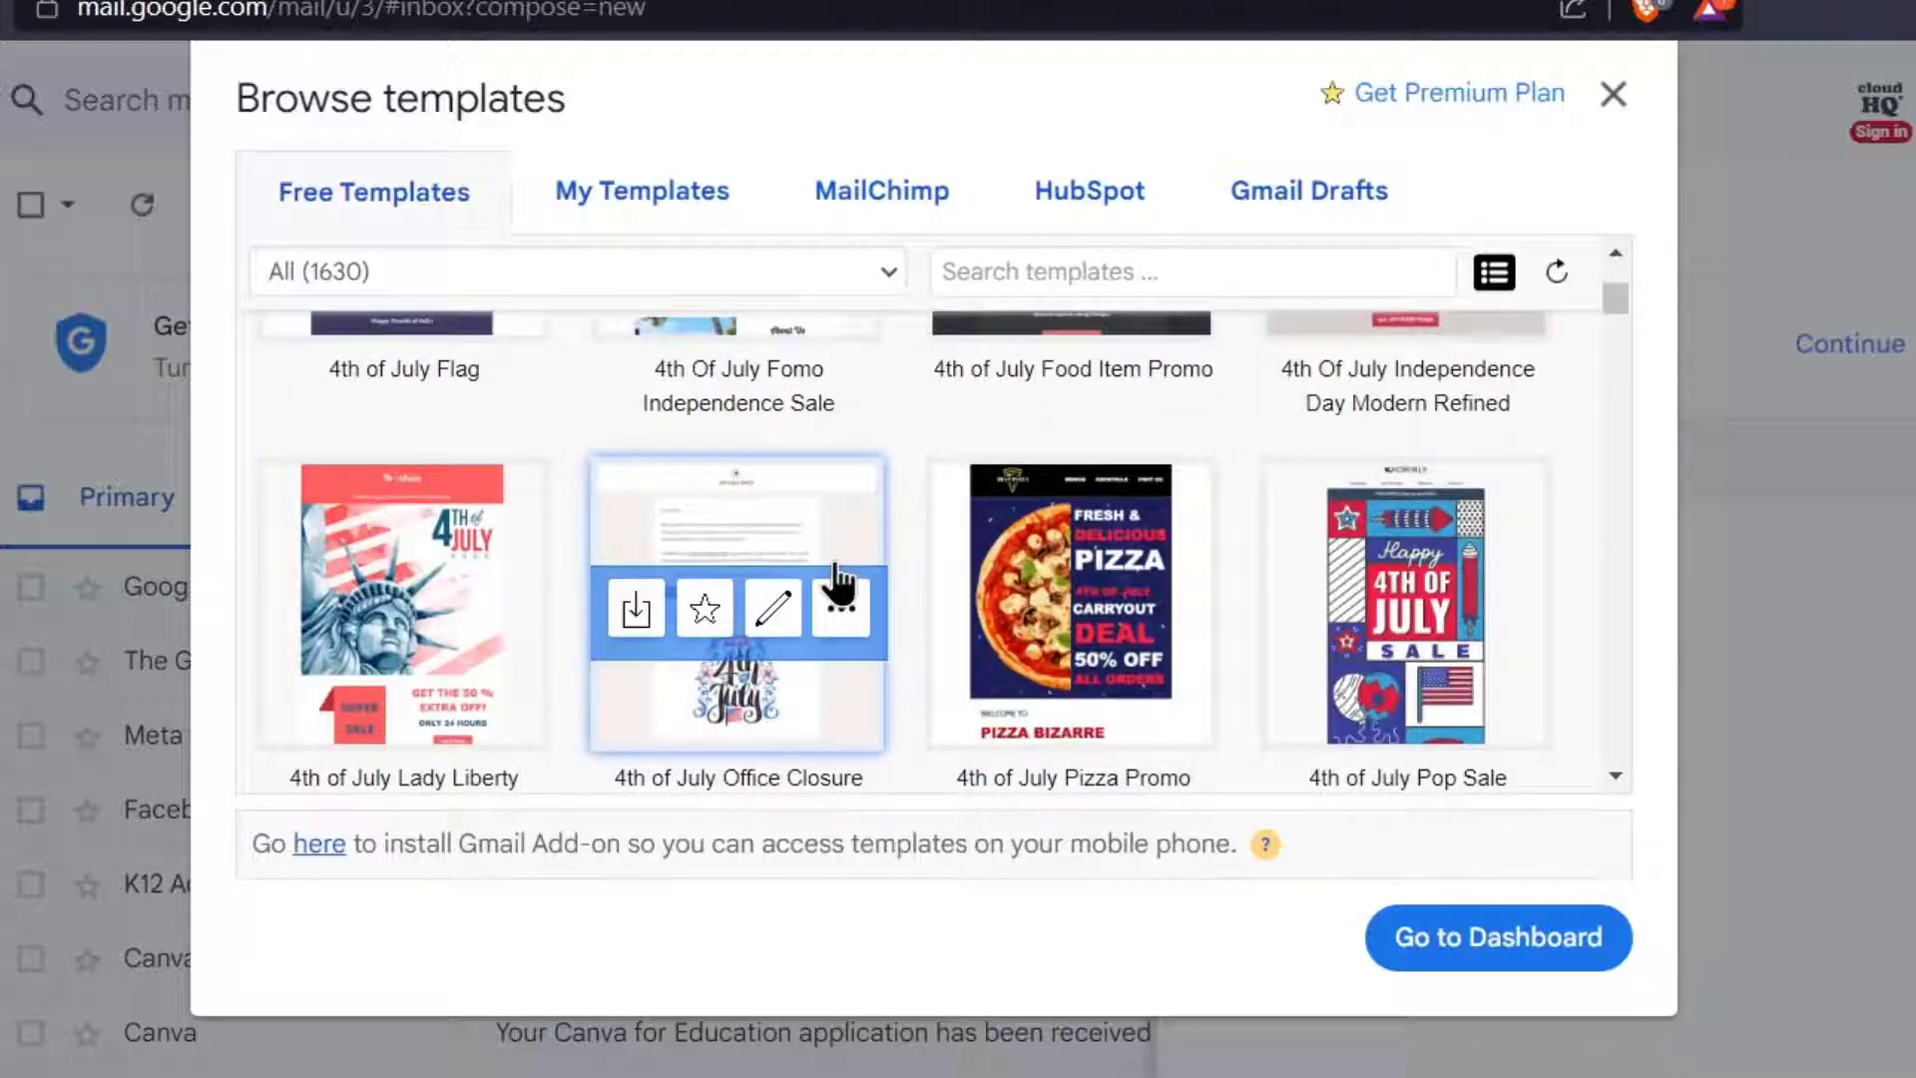
scroll(838, 582, down, 5)
scroll(840, 585, down, 3)
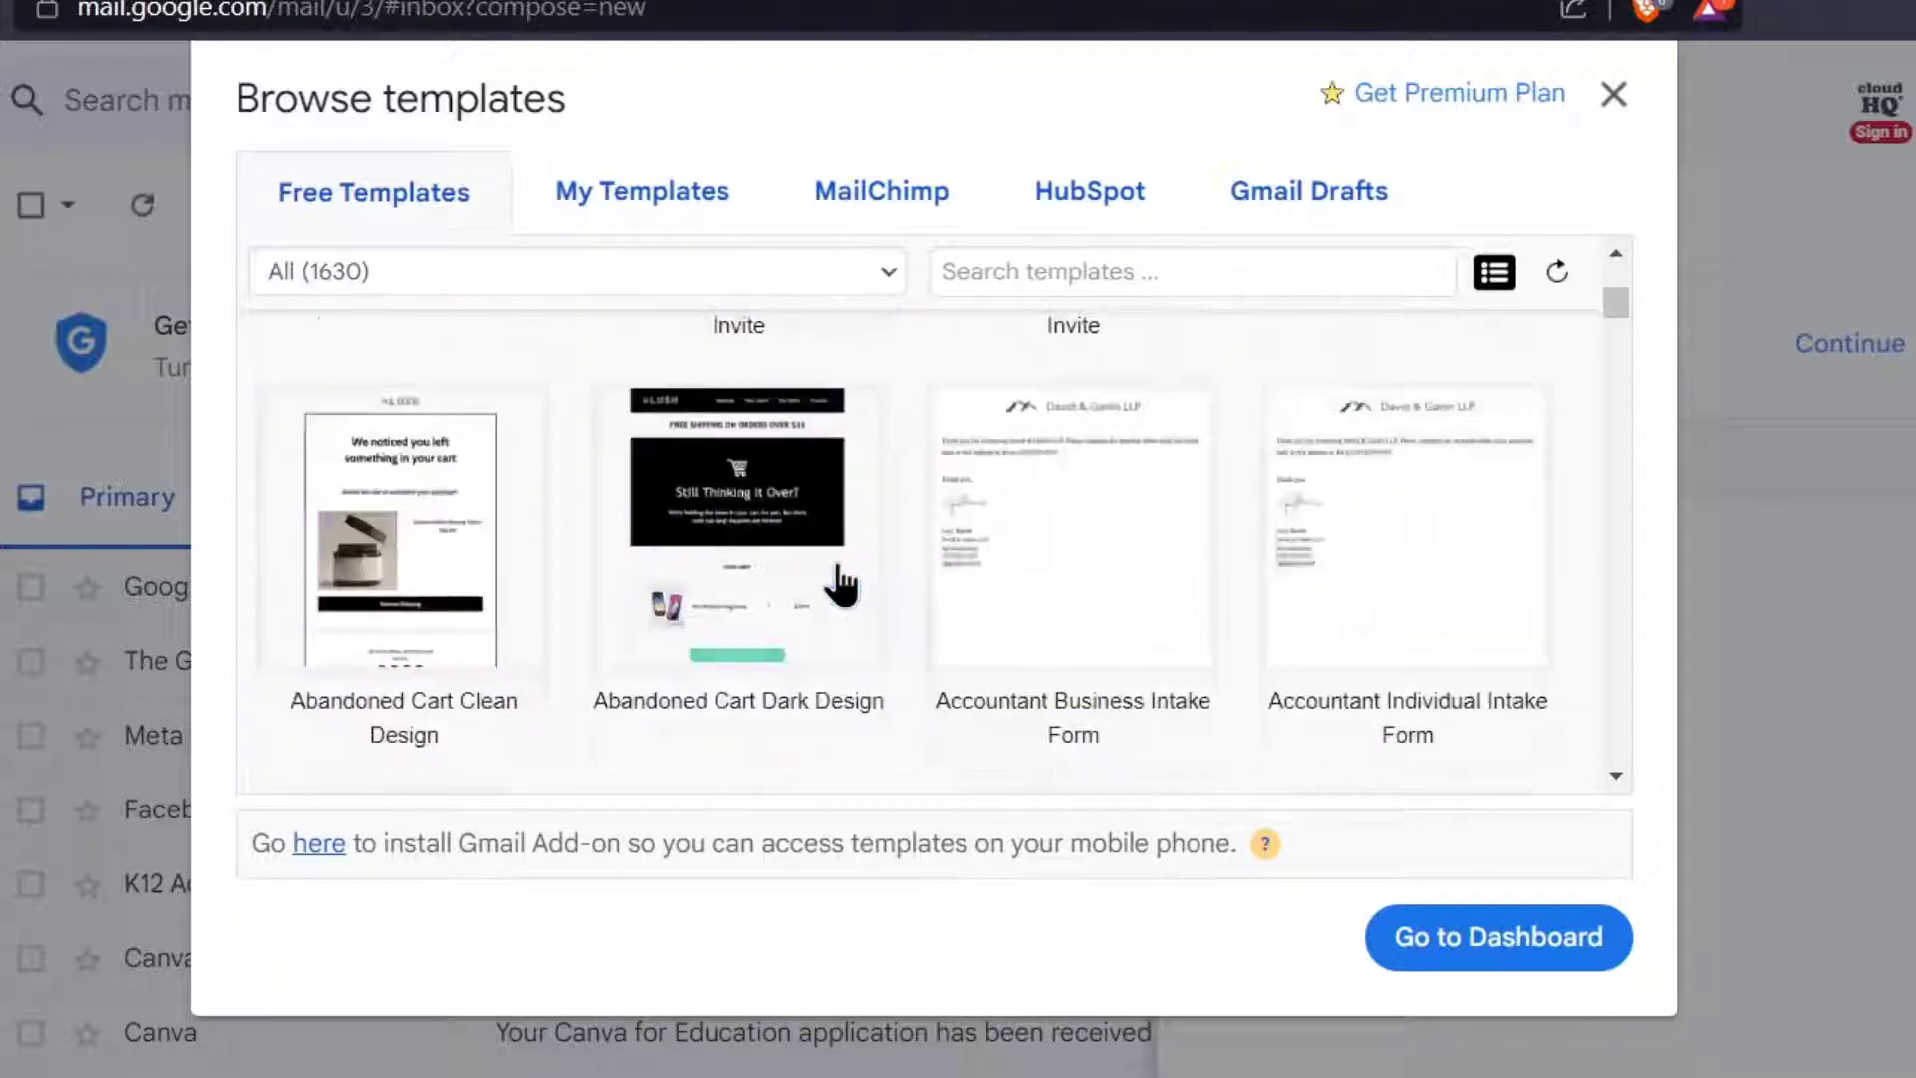
scroll(1360, 619, down, 5)
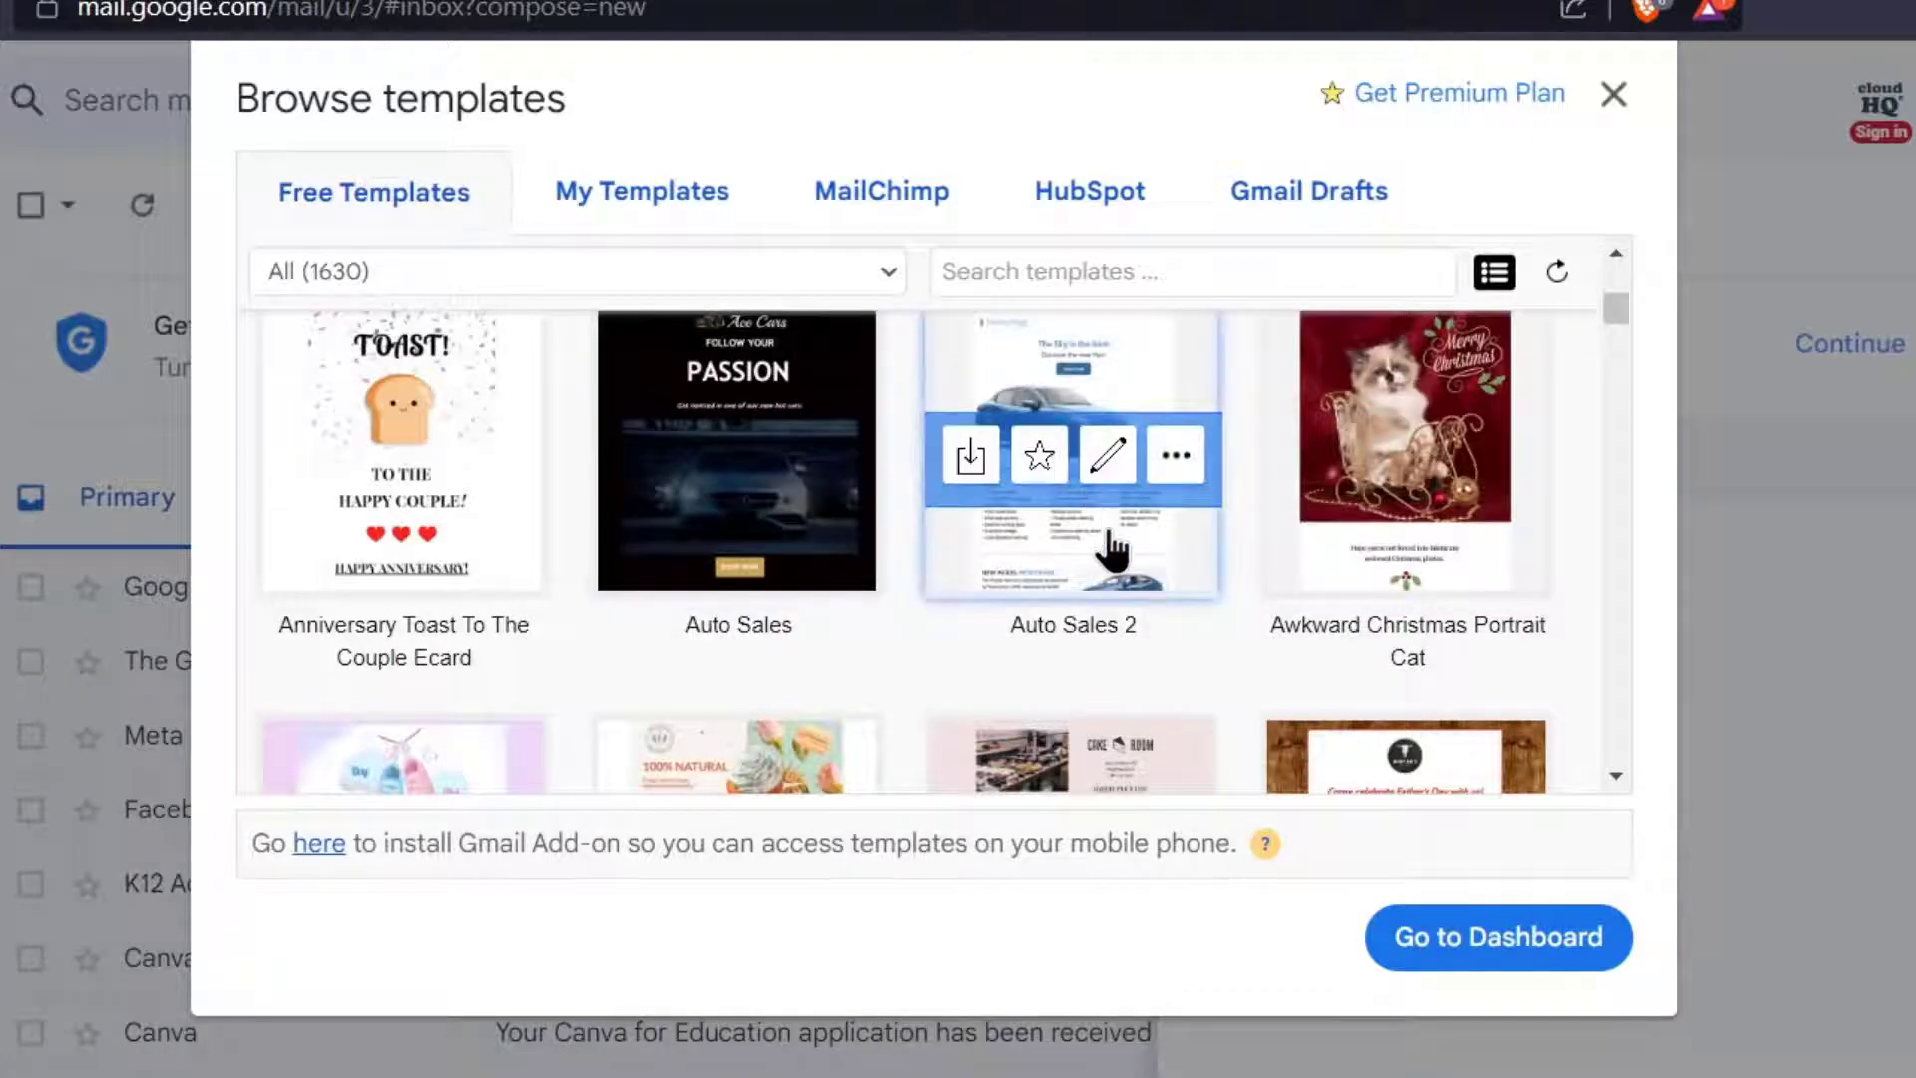
scroll(1109, 547, down, 5)
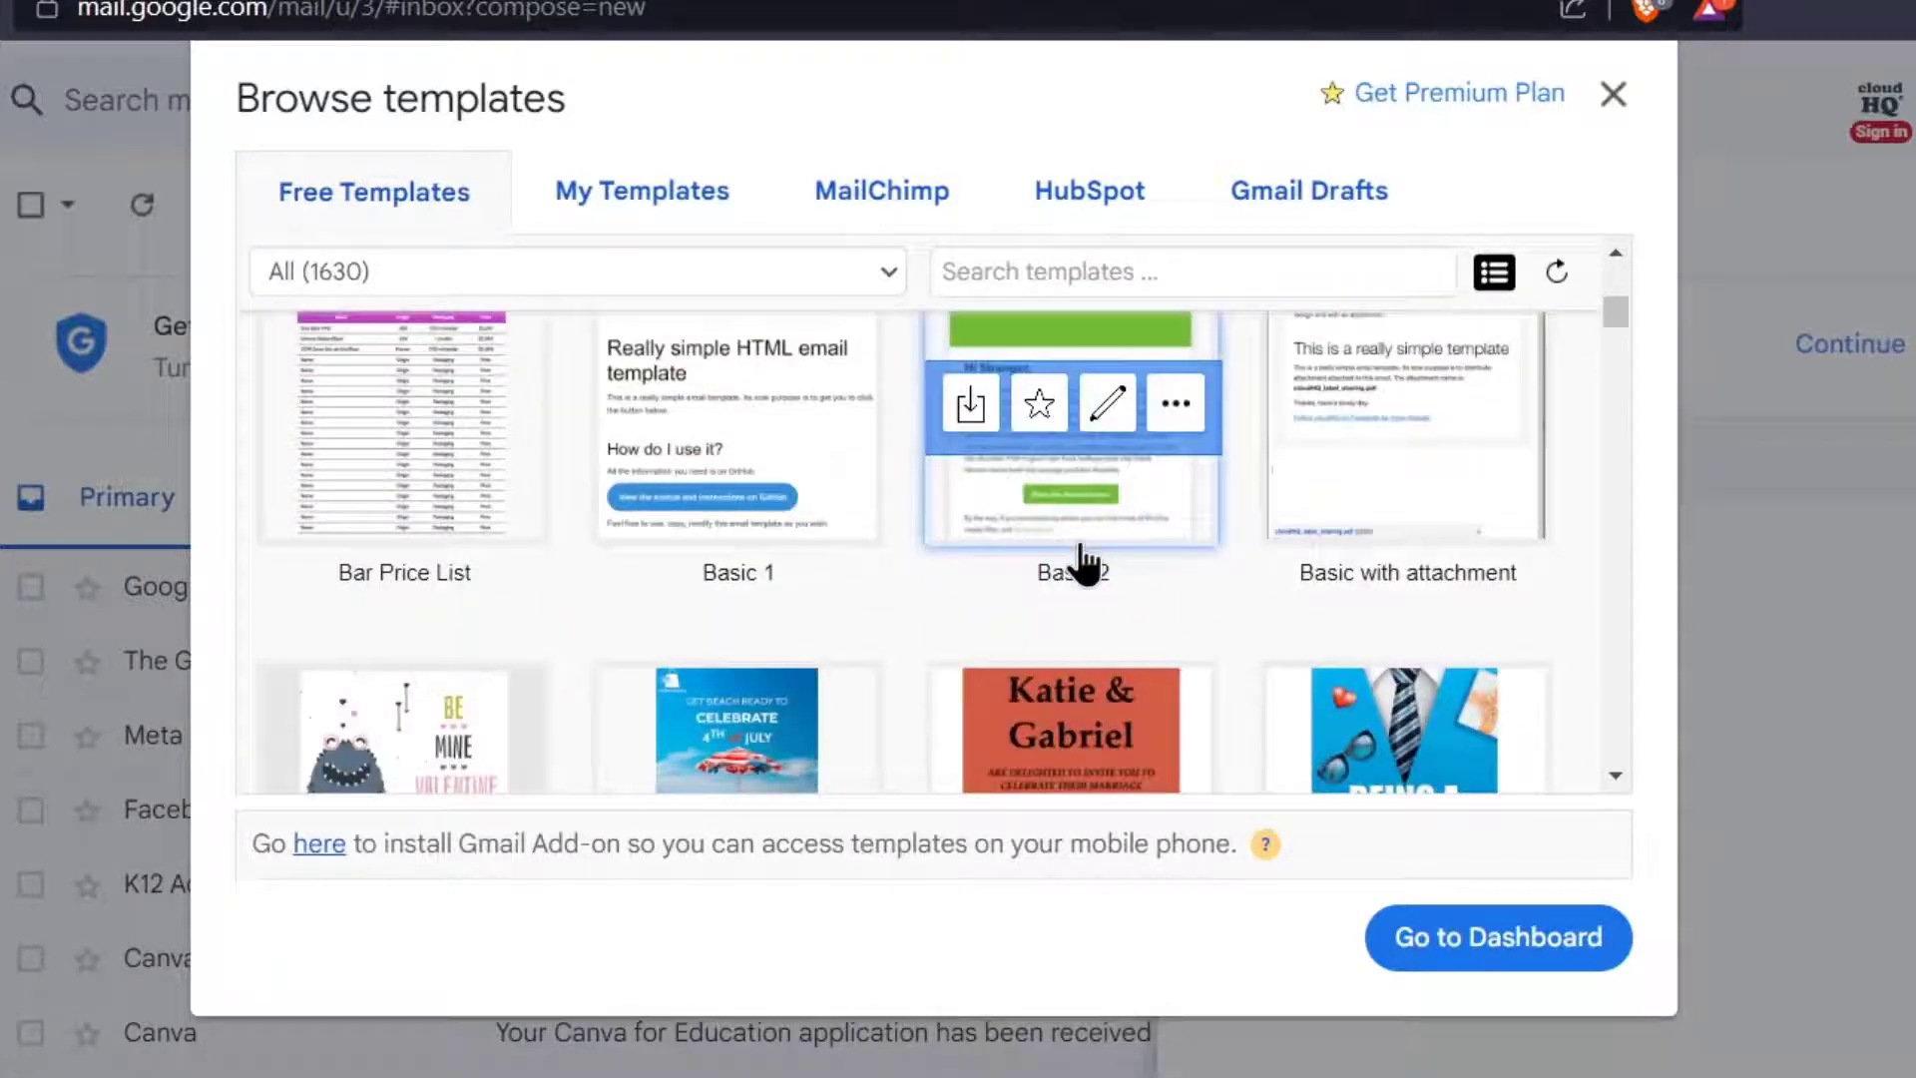
scroll(1082, 566, down, 3)
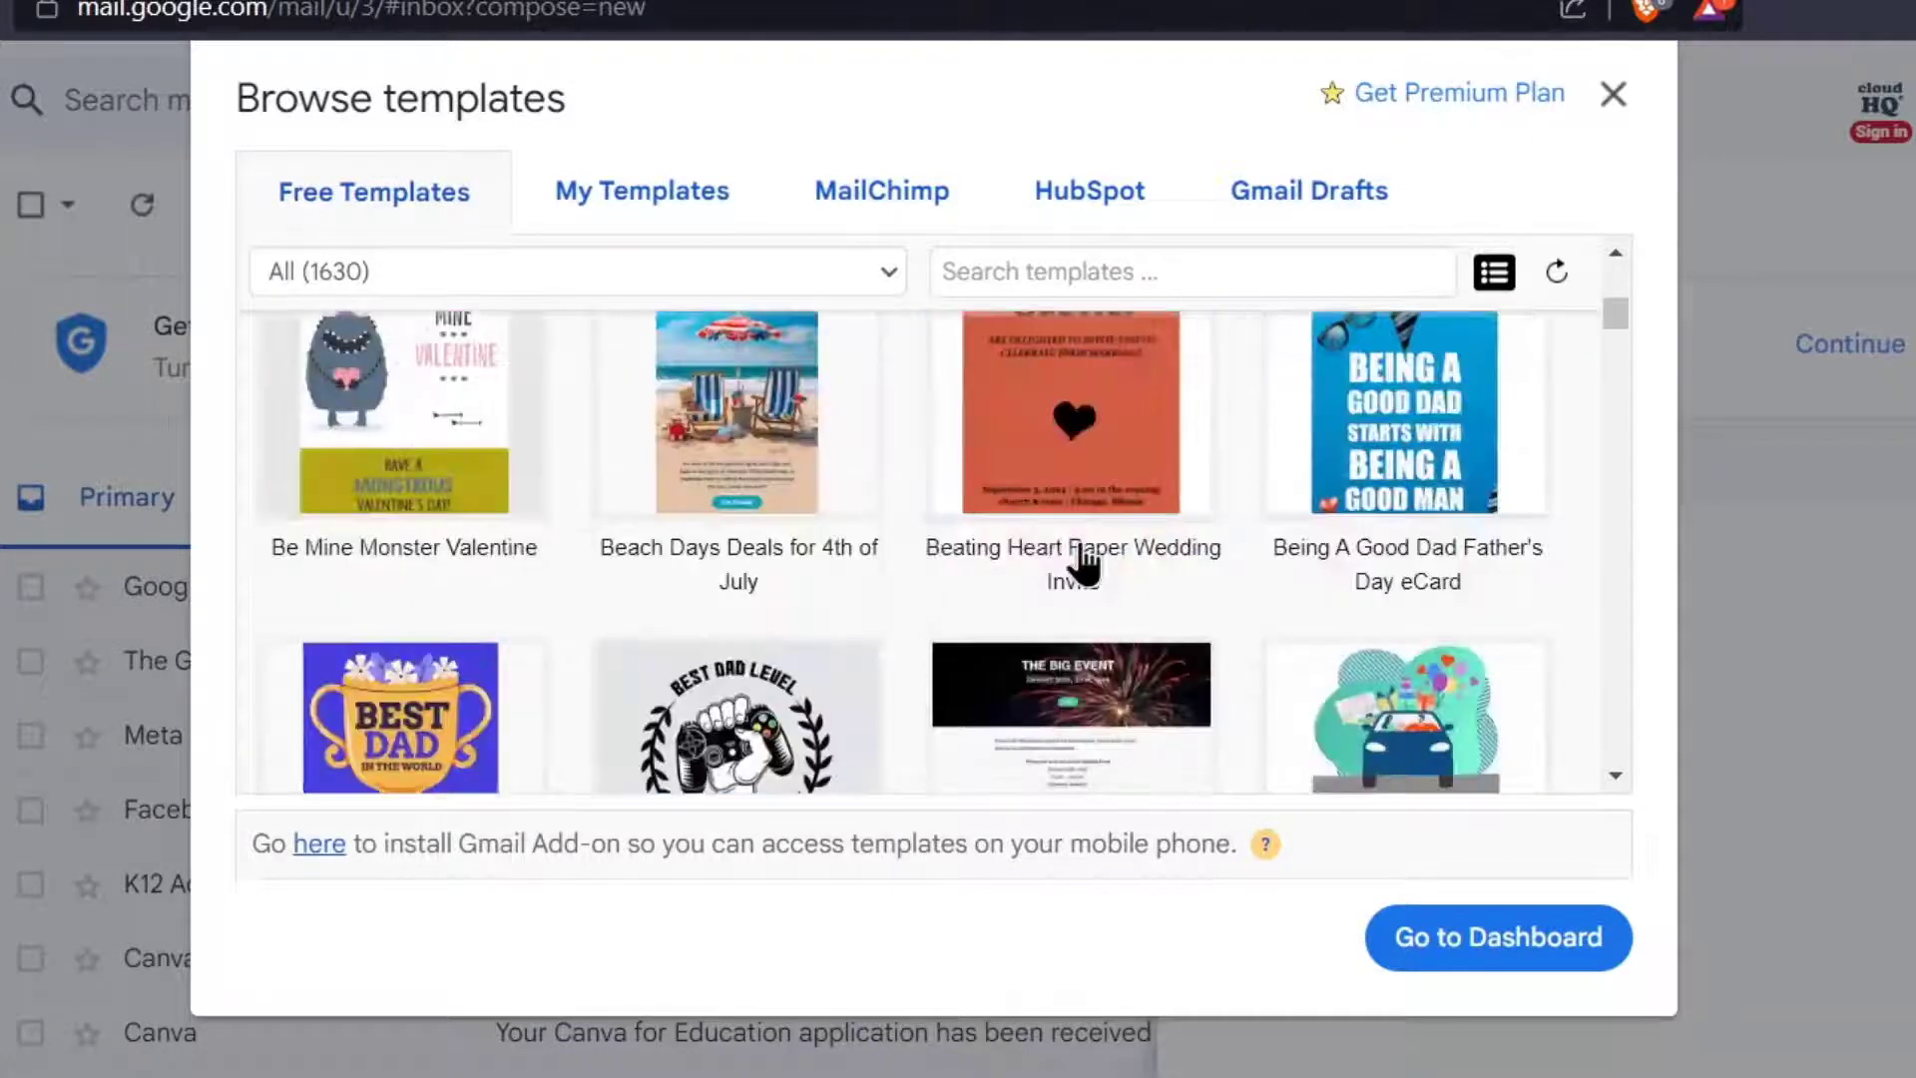
click(769, 472)
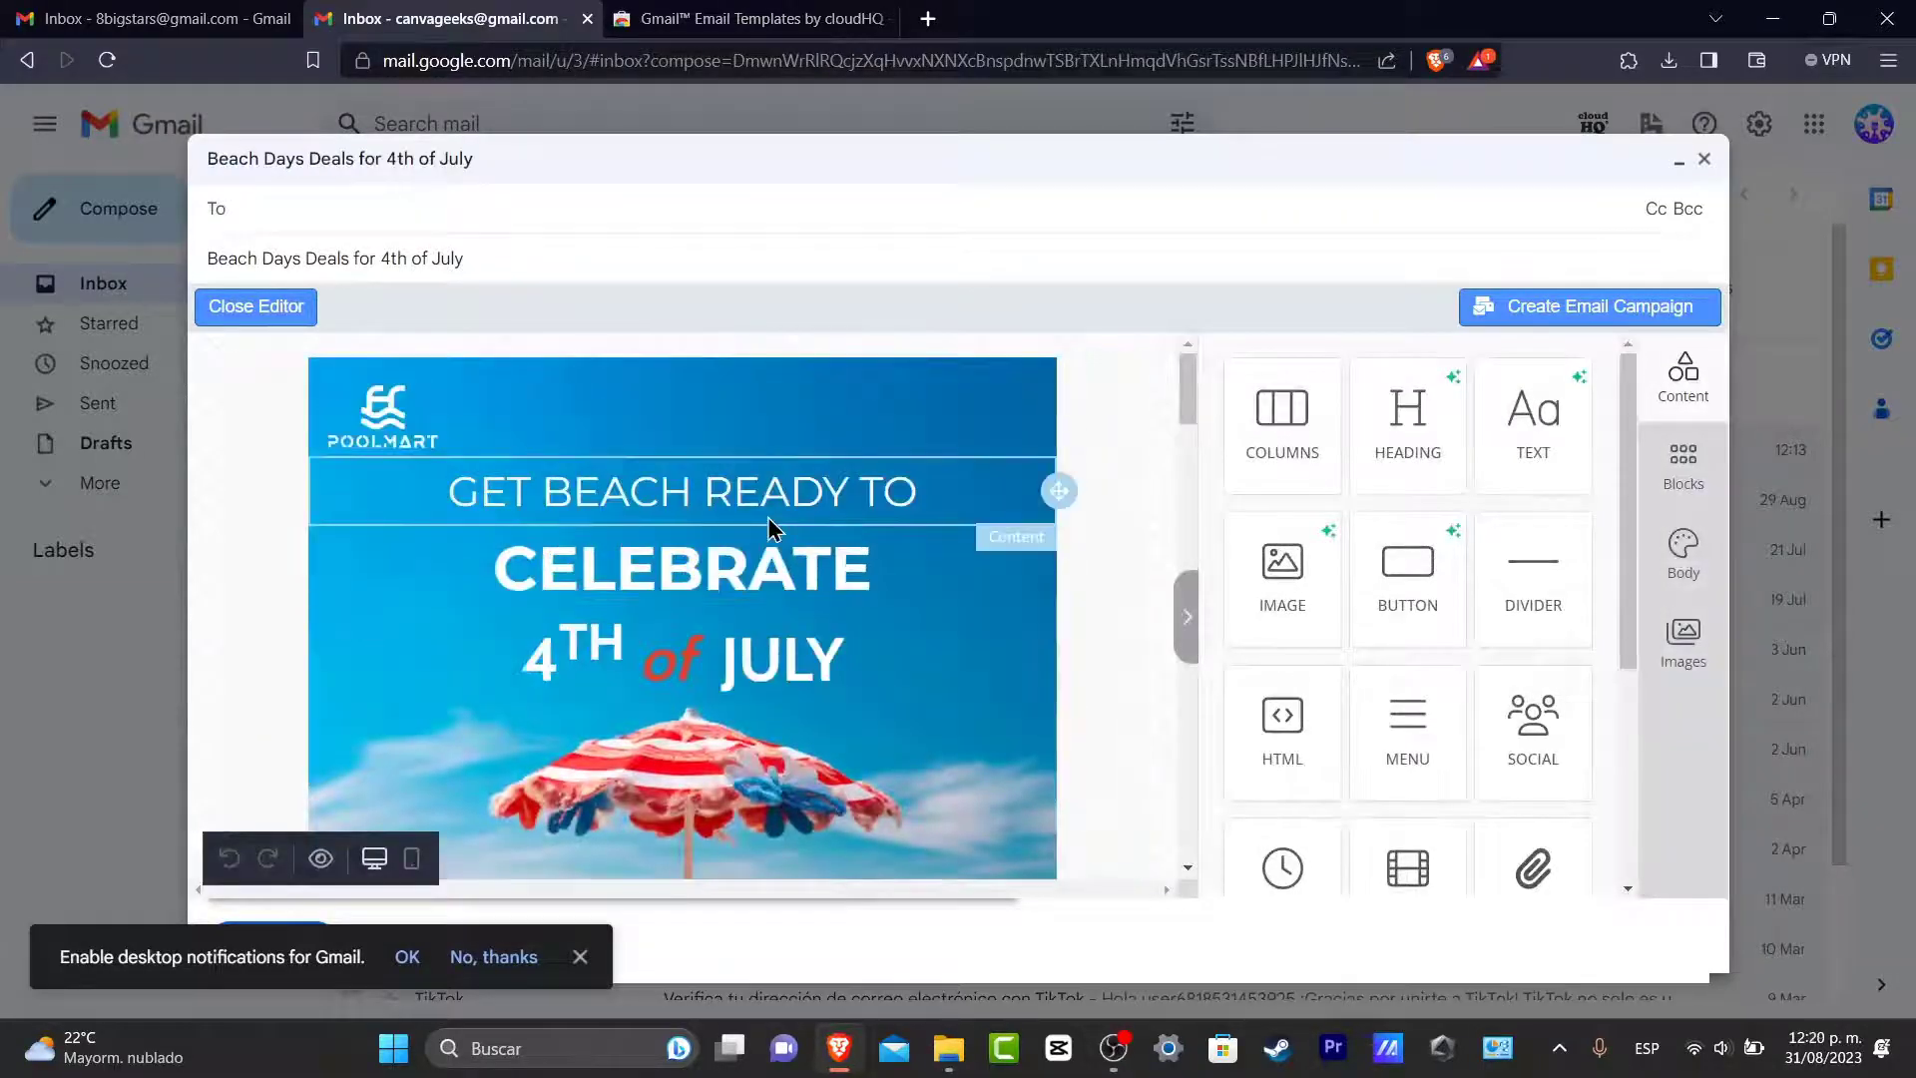
Select the POOLMART logo, browse Descargas and Imágenes for a replacement, then cancel
scroll(785, 712, down, 15)
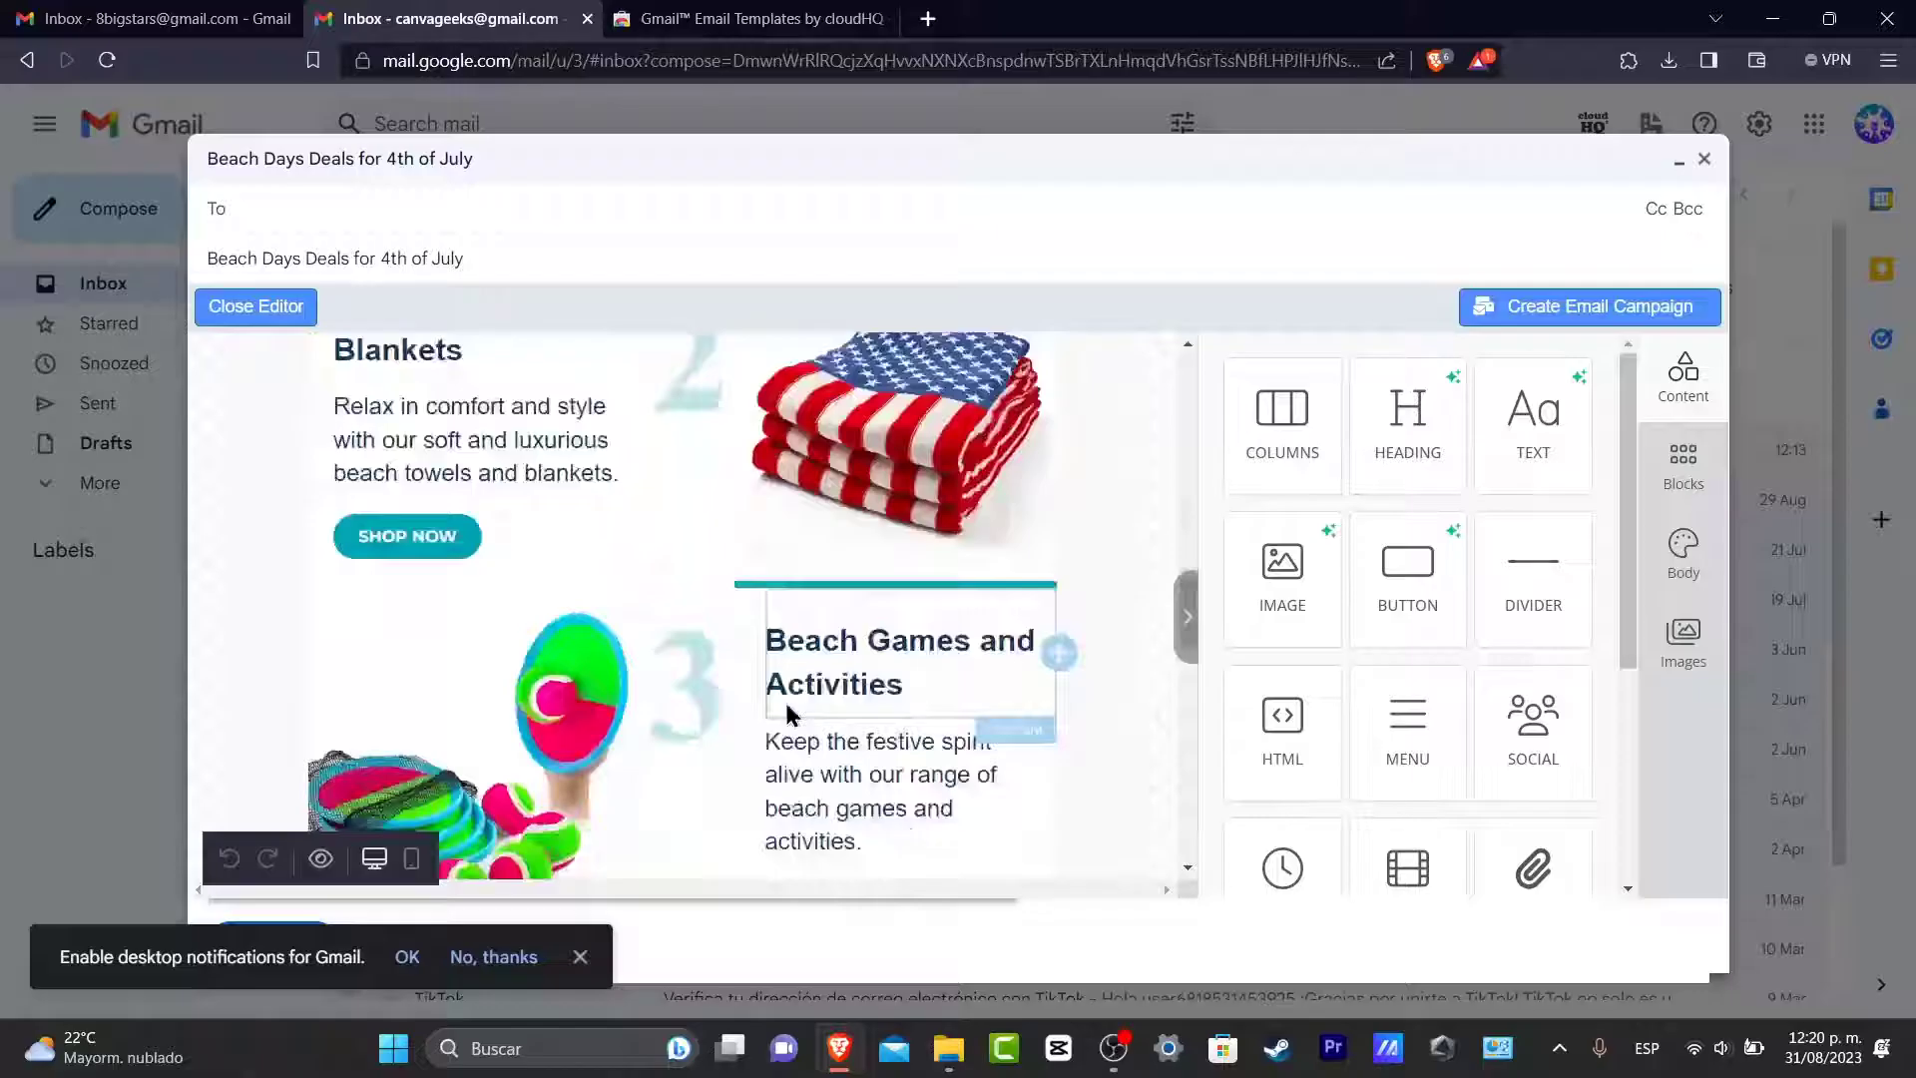
scroll(785, 711, up, 15)
click(426, 437)
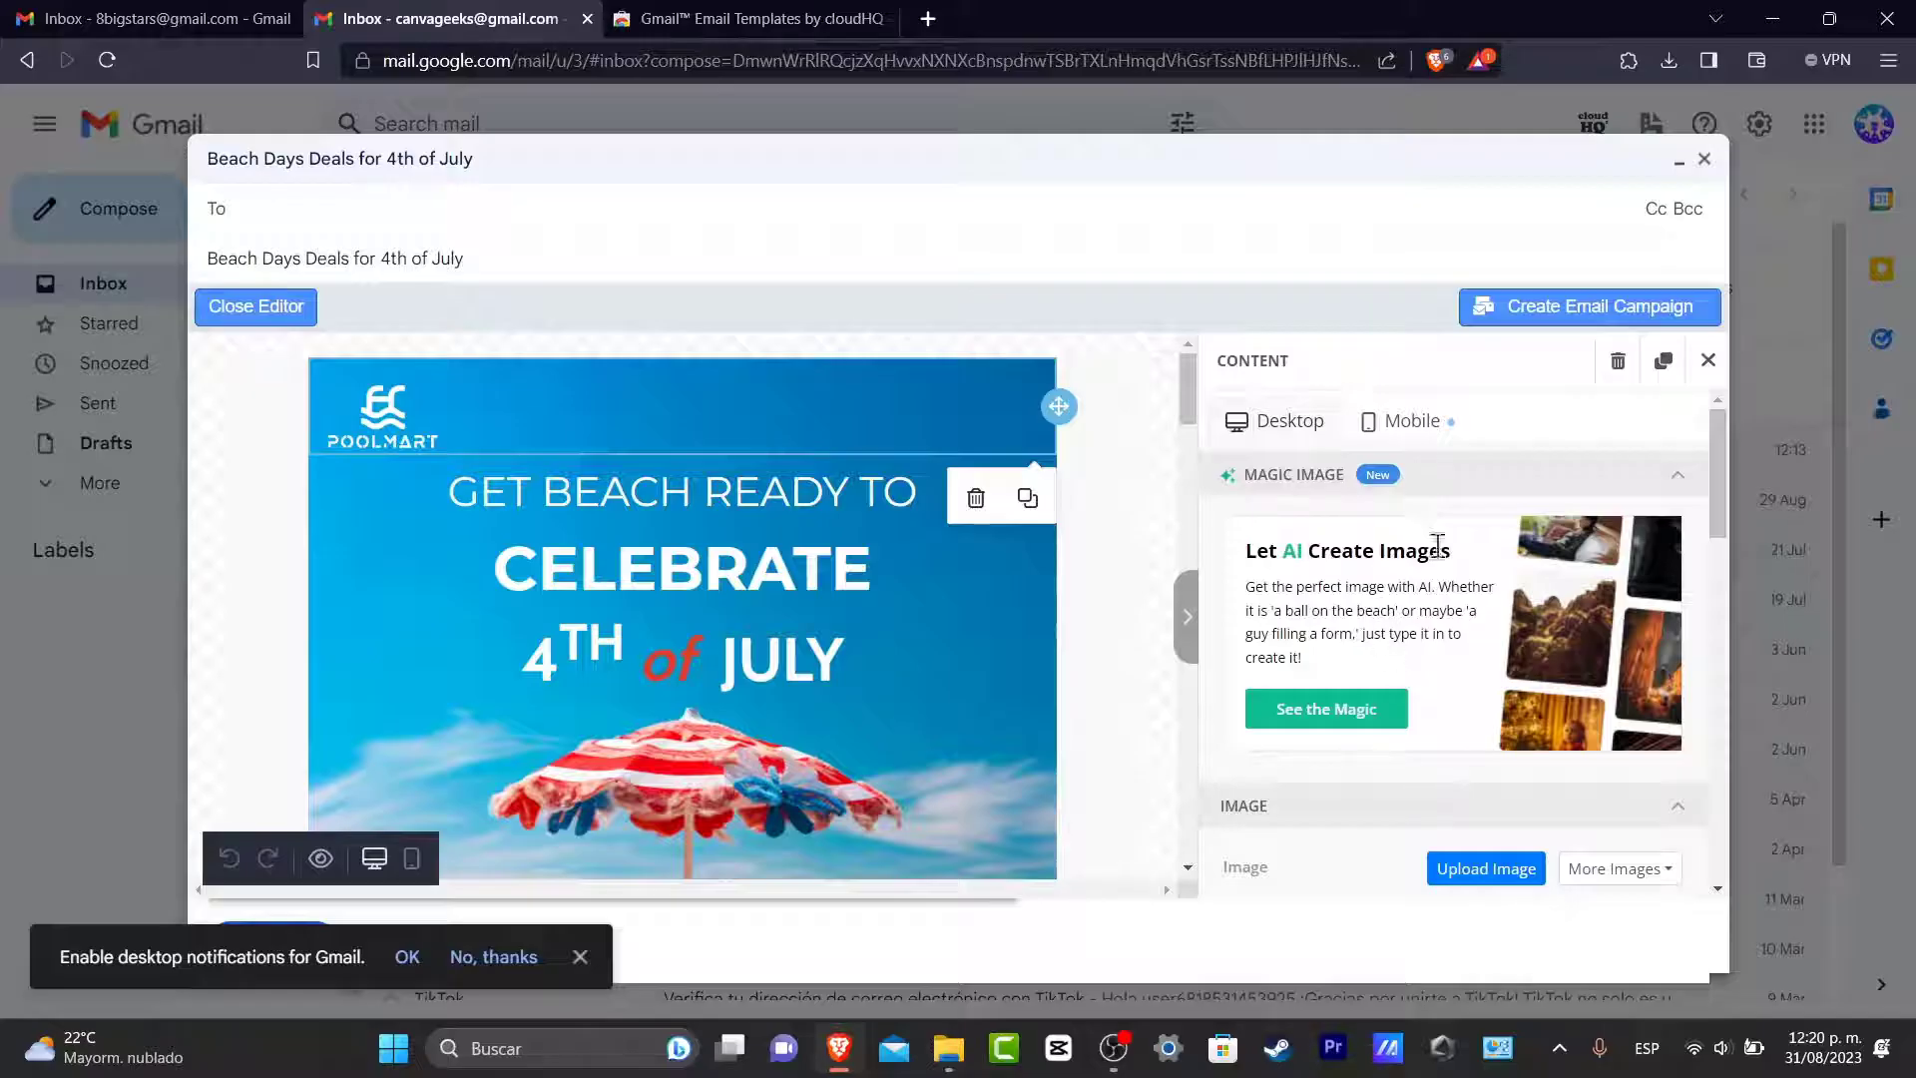
scroll(1436, 544, down, 3)
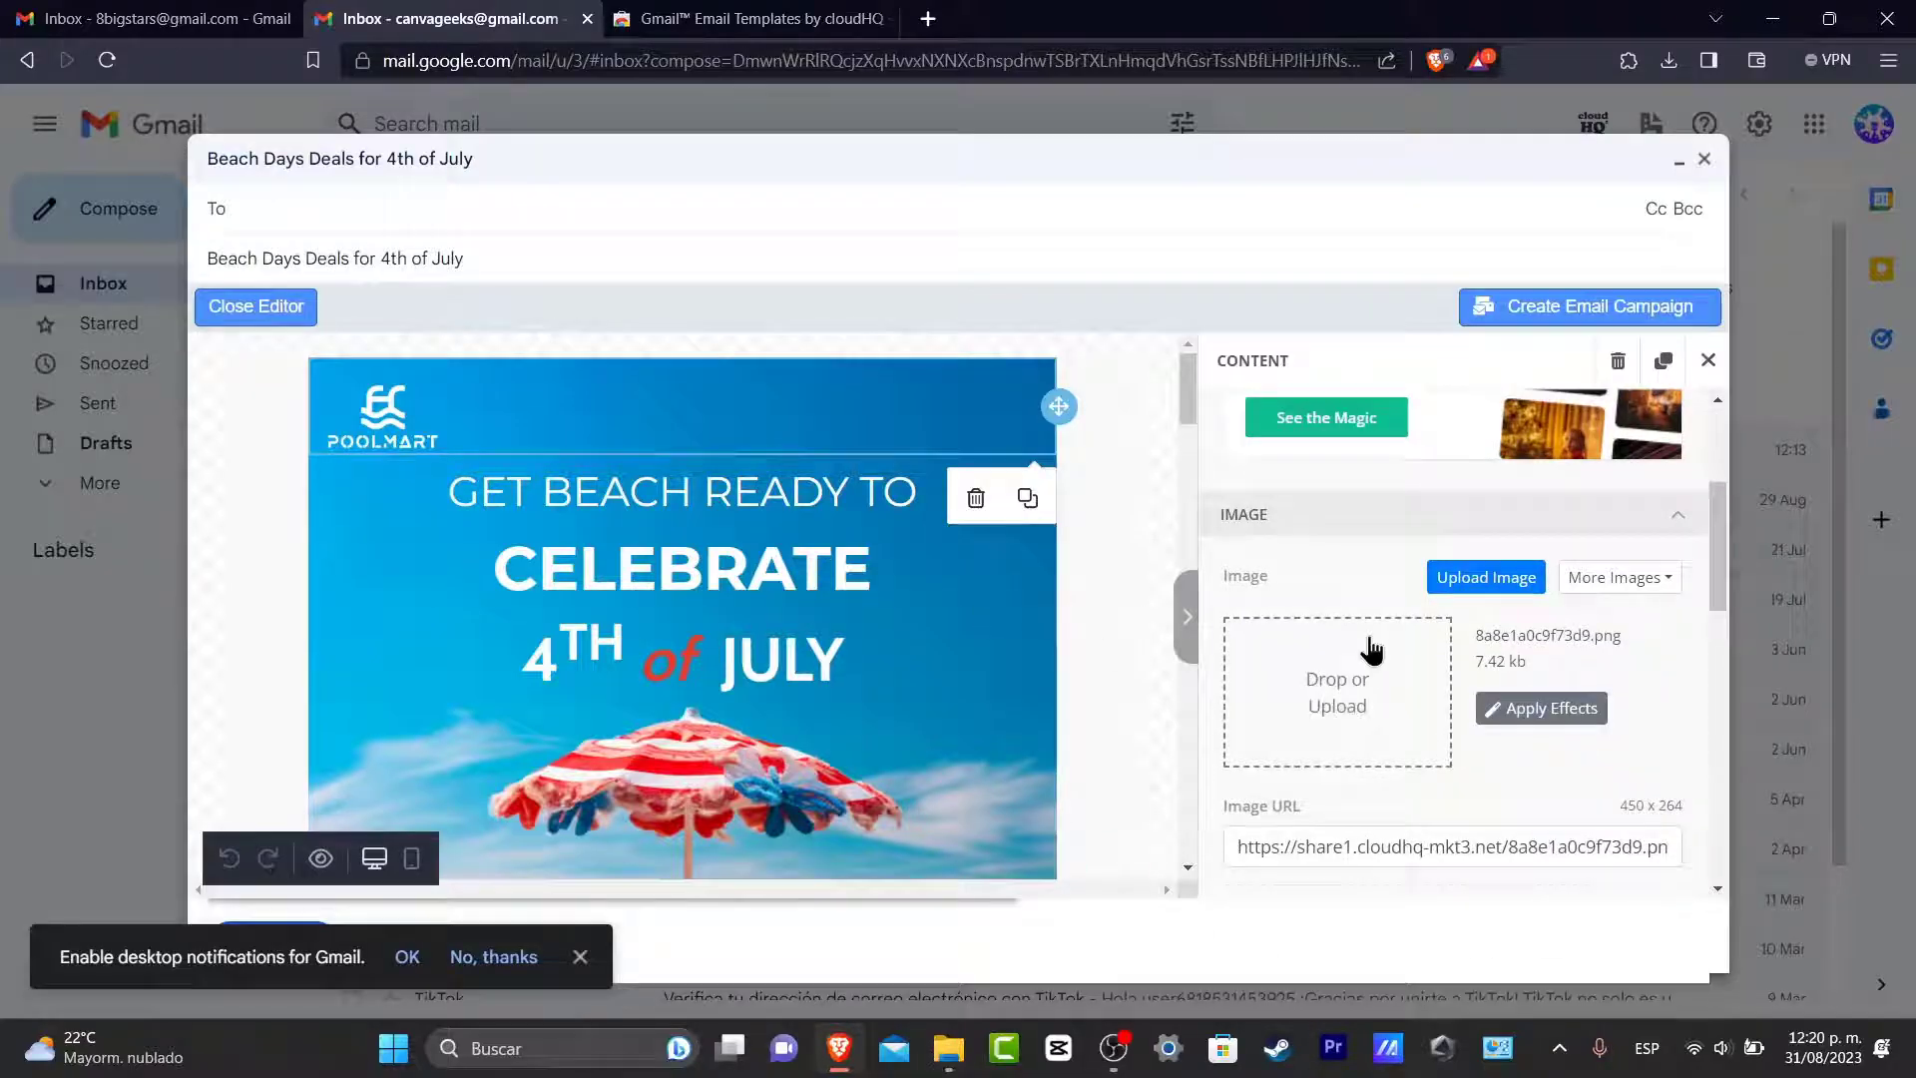
click(1486, 577)
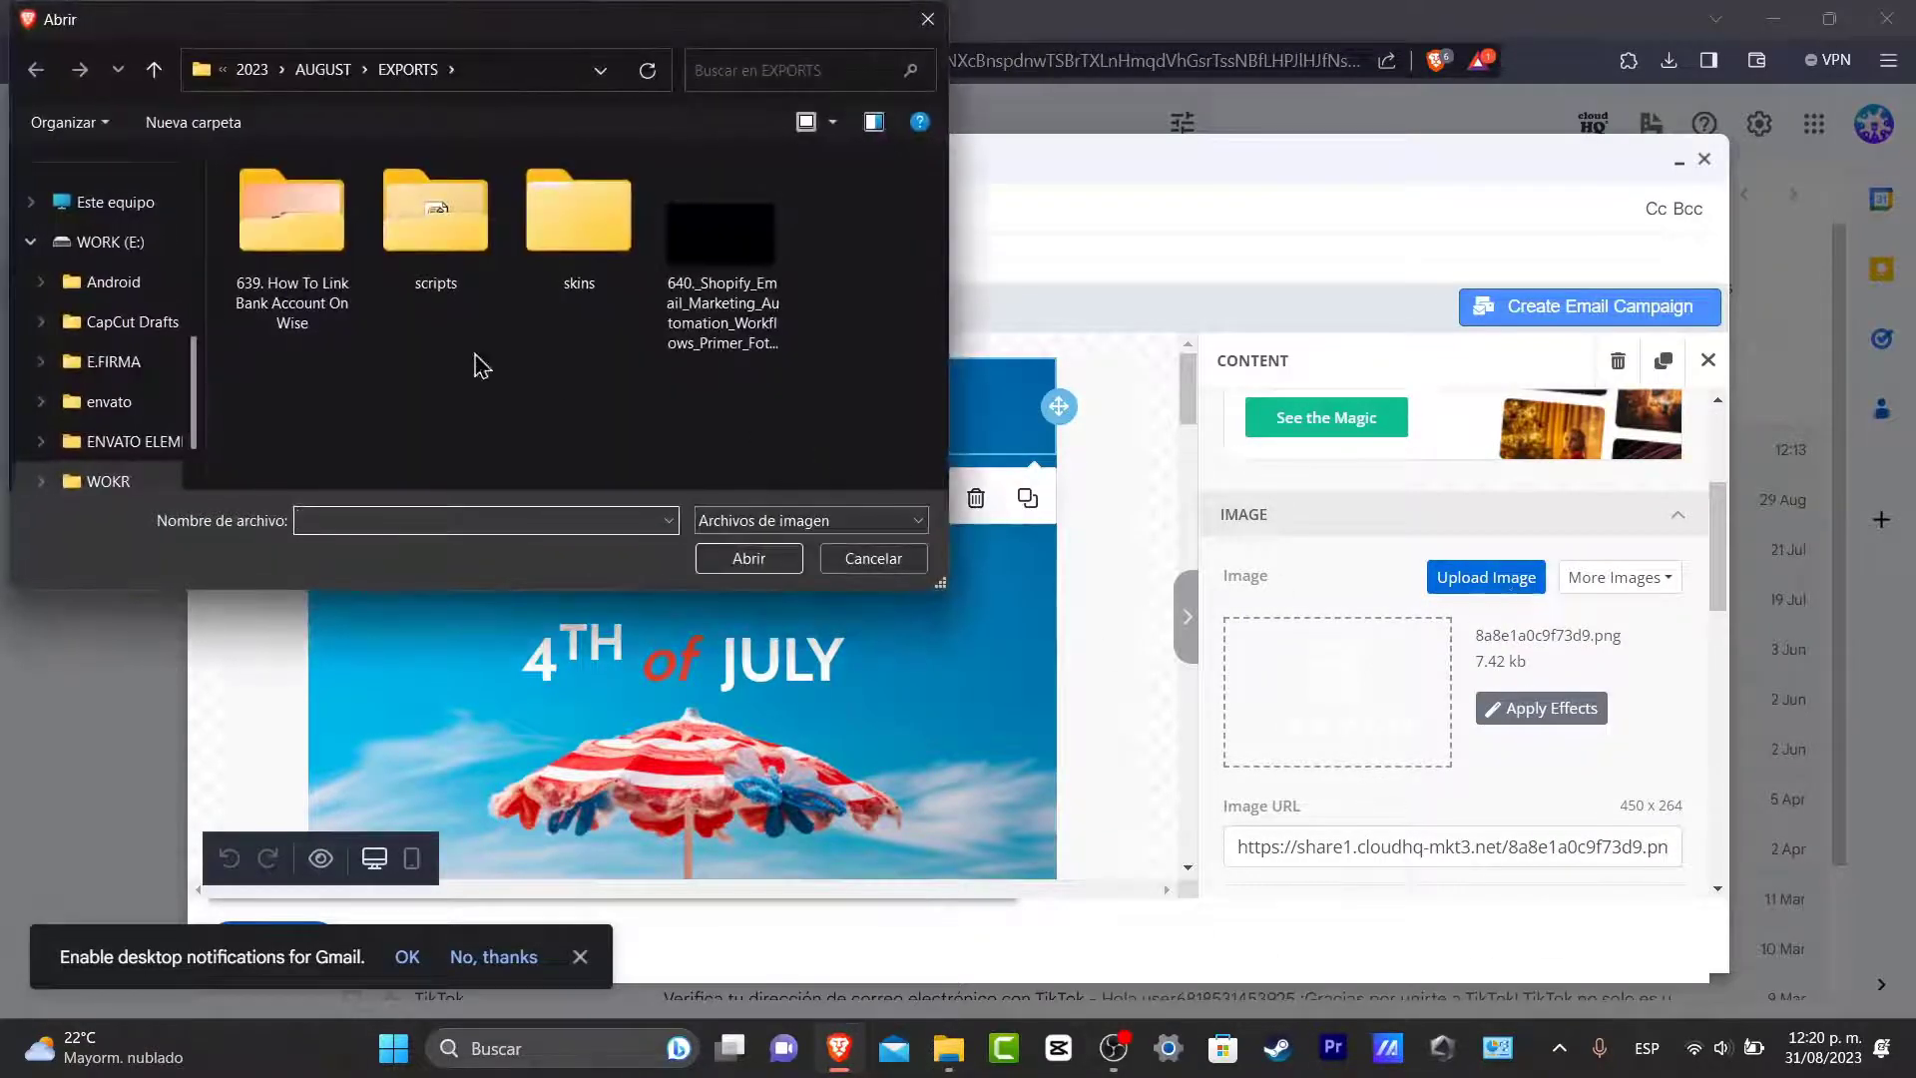
scroll(110, 299, up, 4)
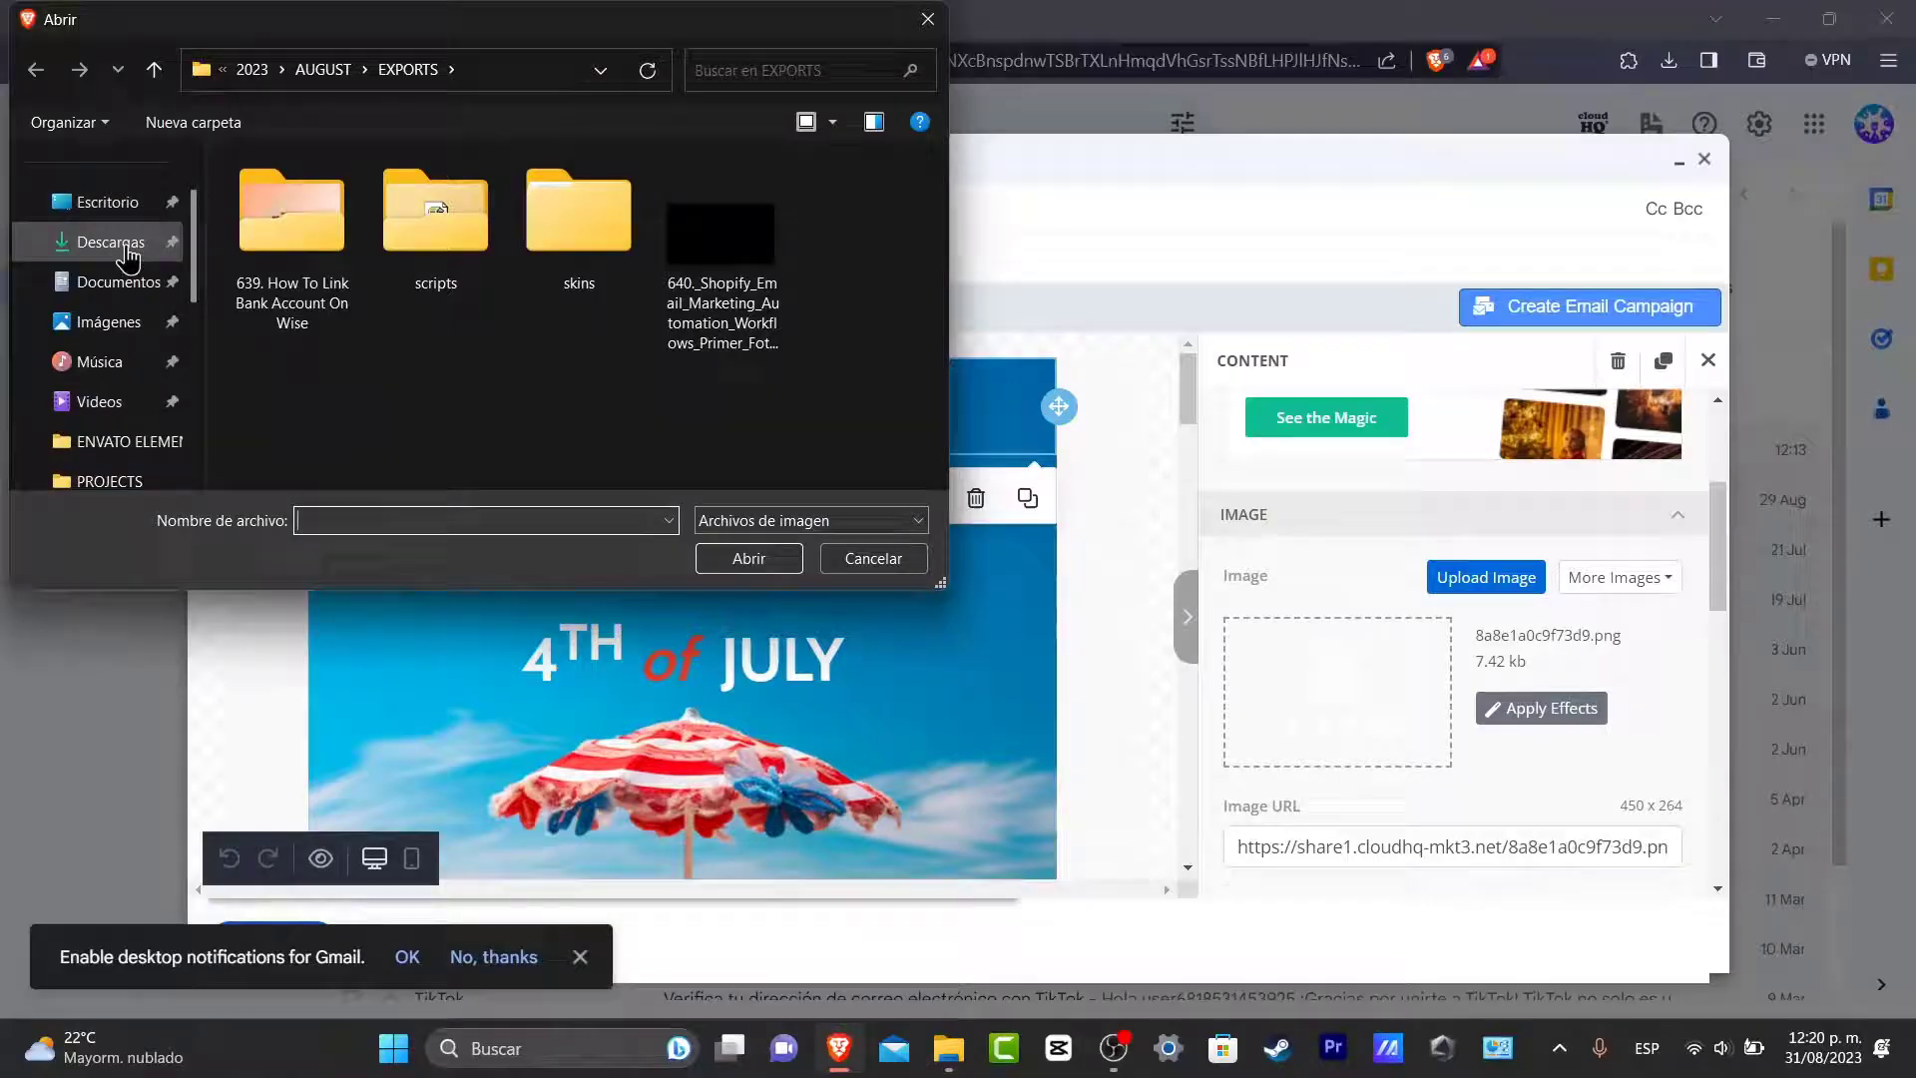
click(128, 257)
click(110, 321)
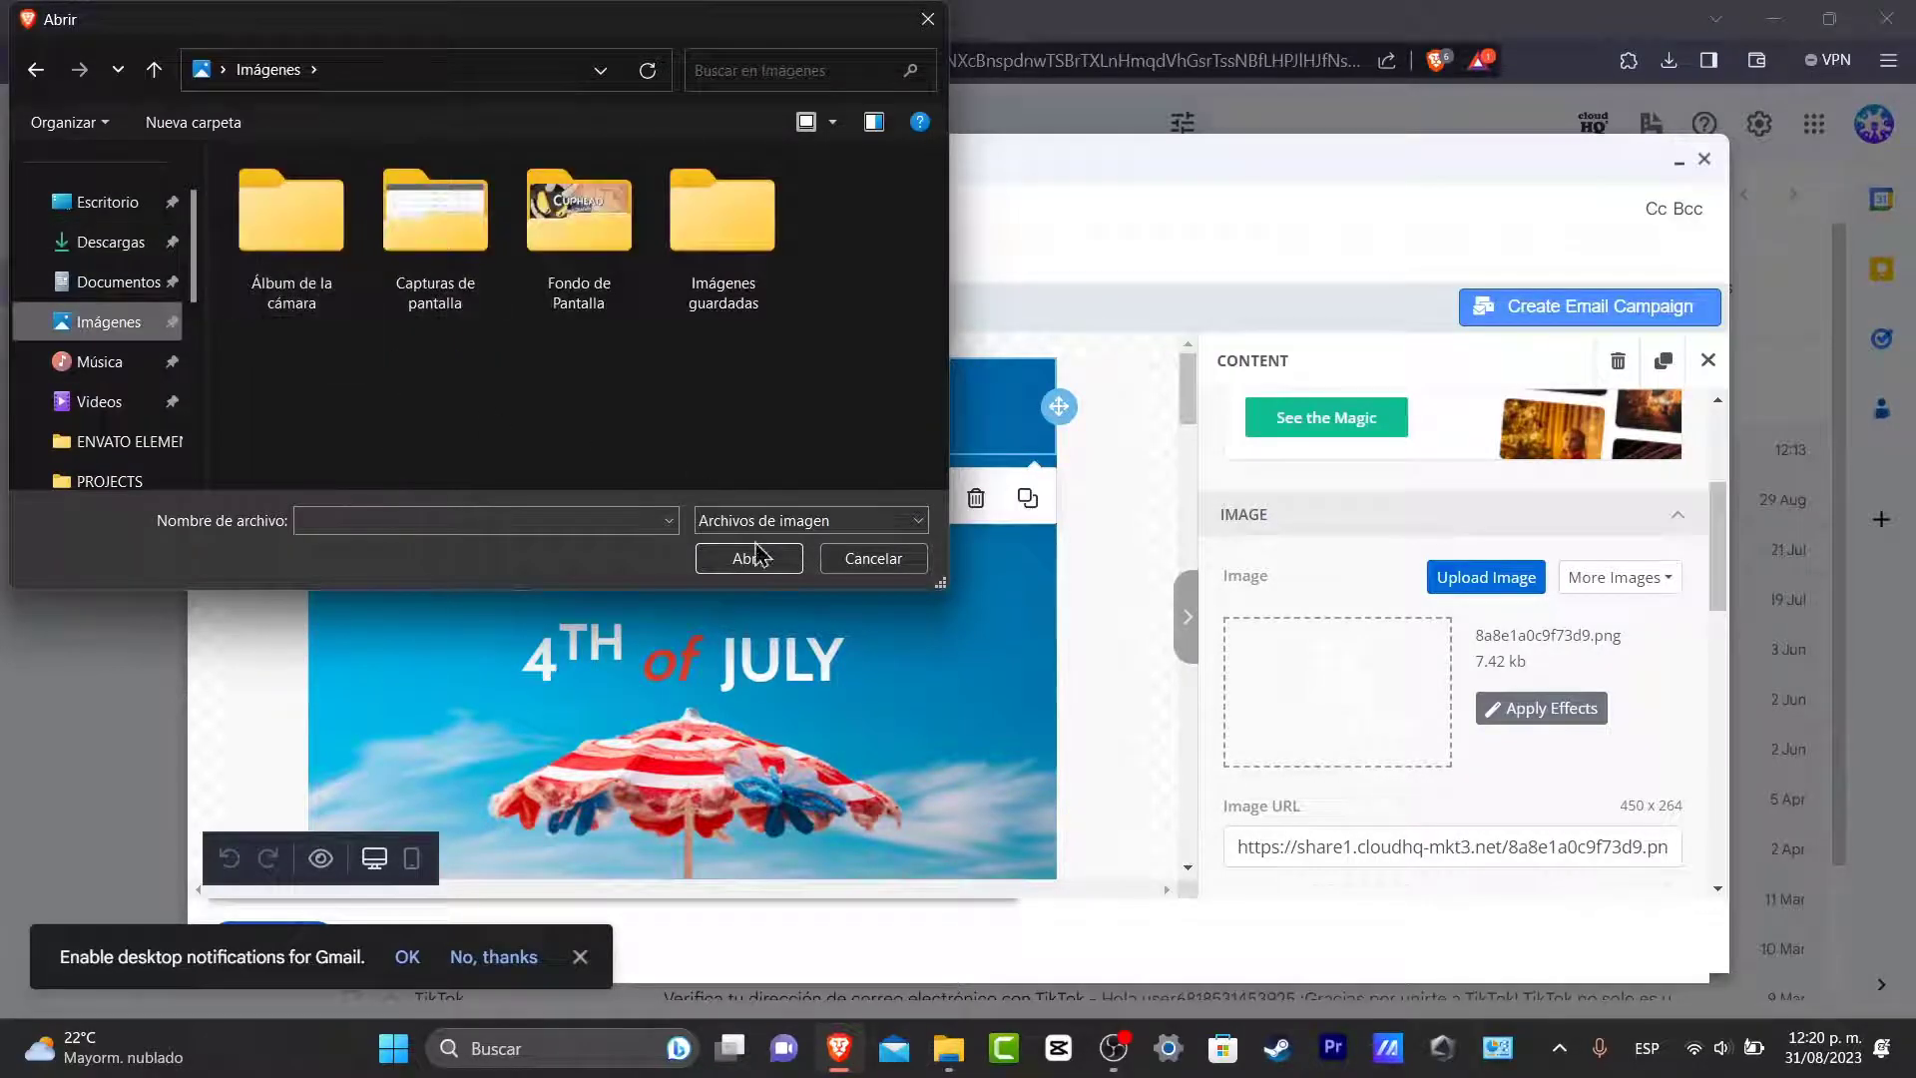
click(870, 561)
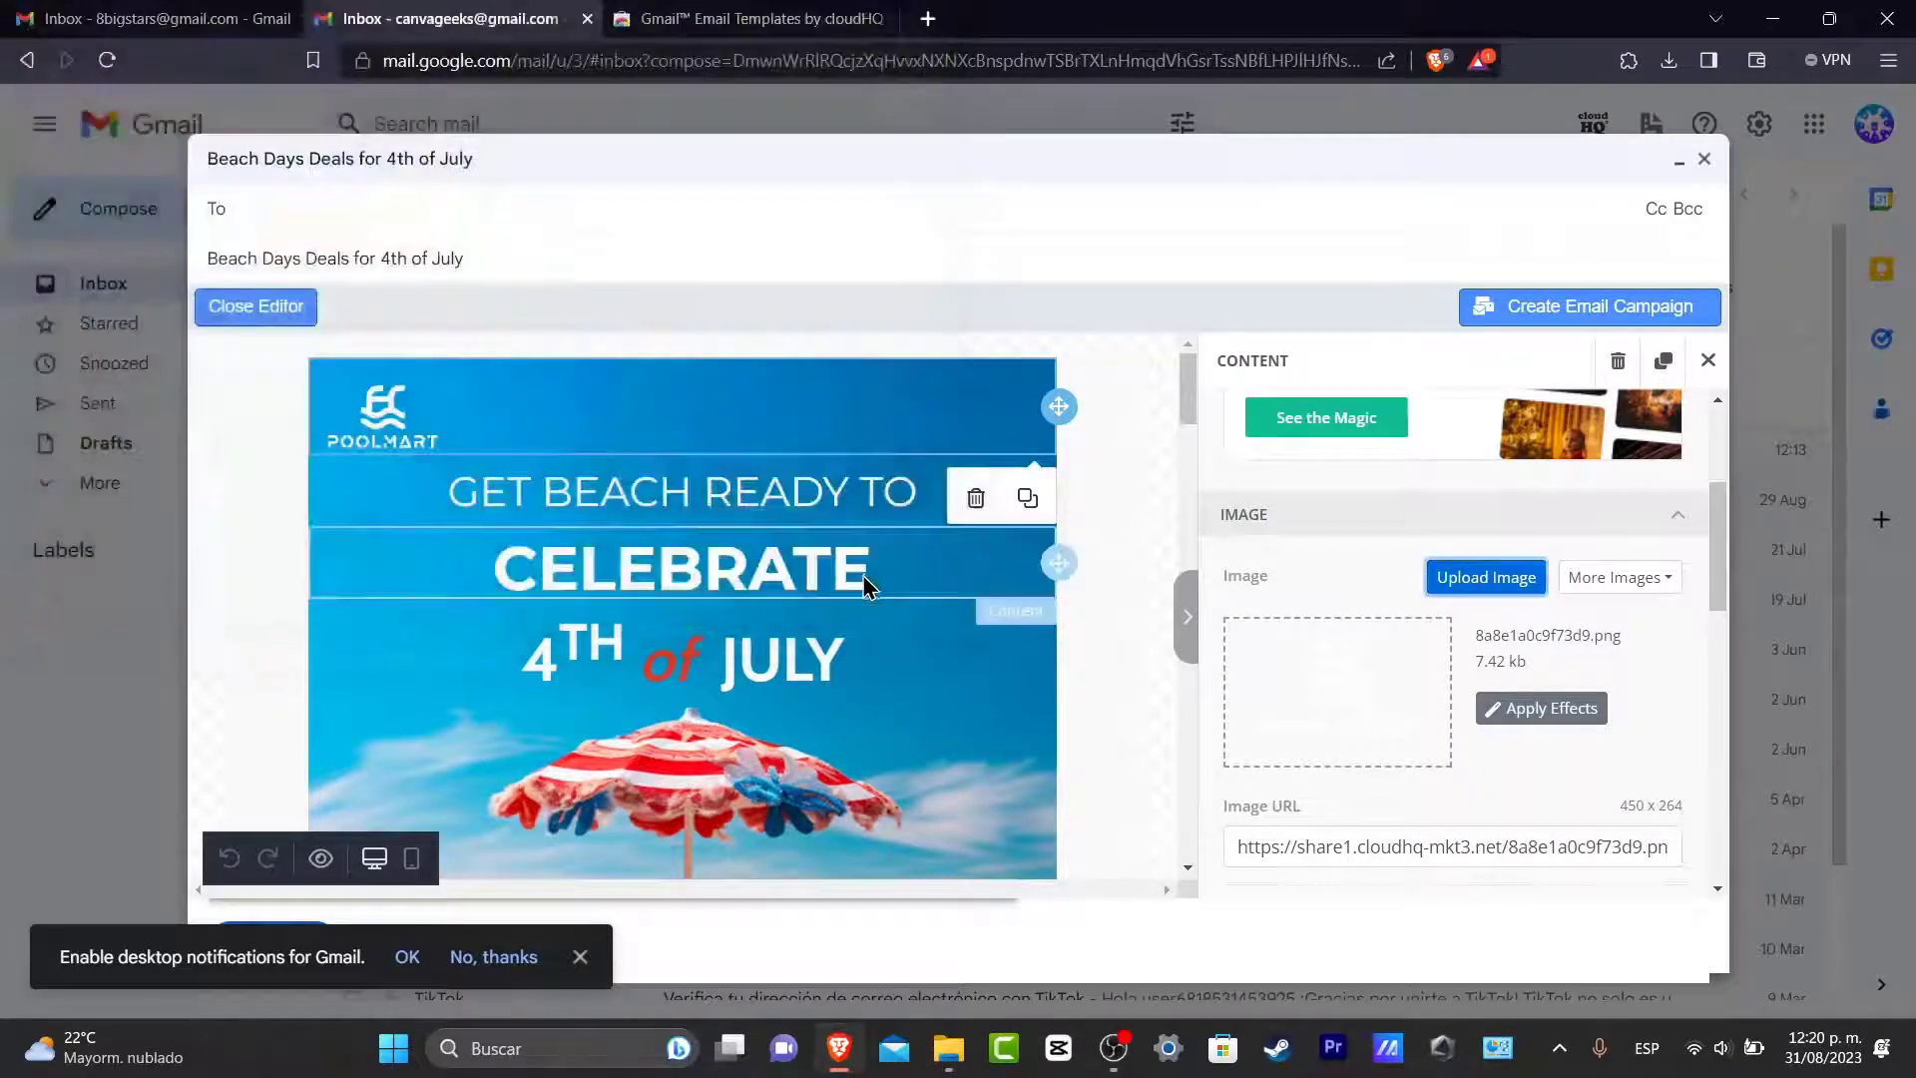
Replace the 'GET BEACH READY TO' heading with 'welcome to my mail'
click(727, 481)
click(760, 491)
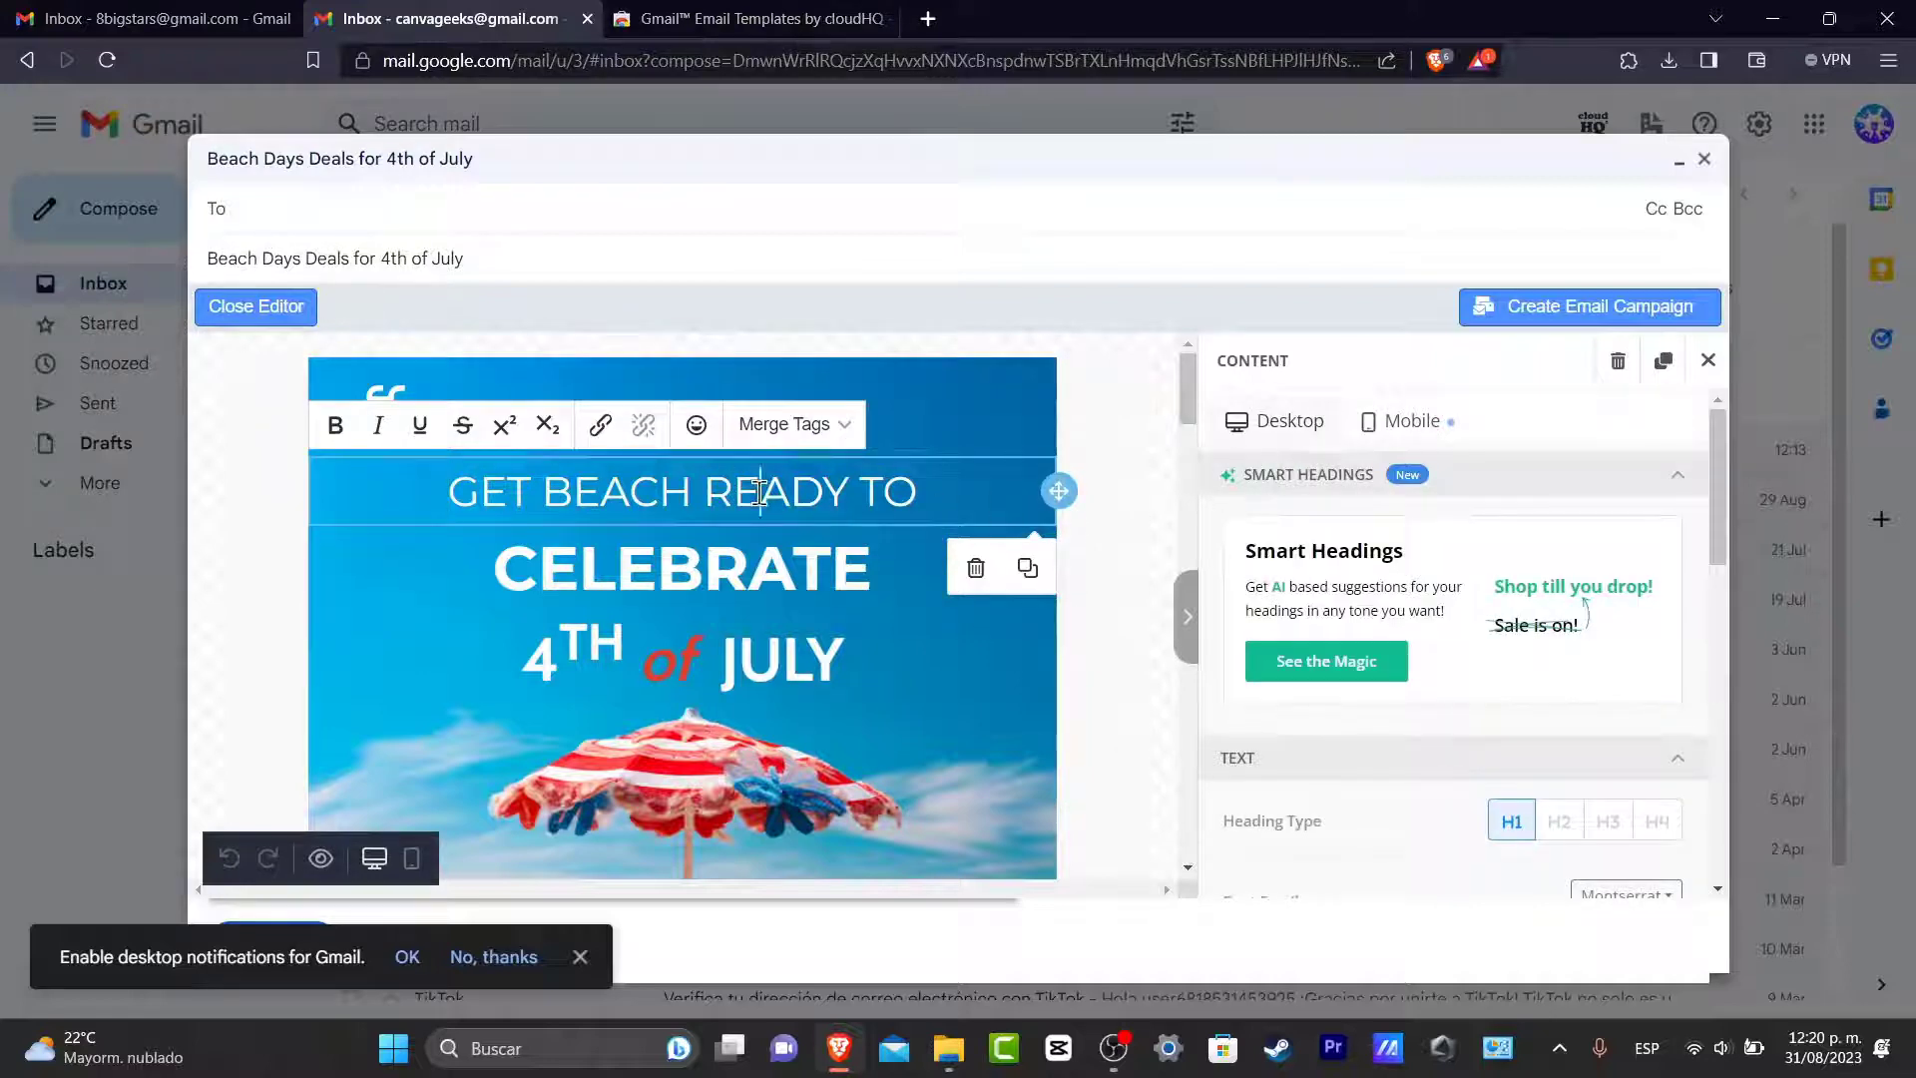
triple_click(759, 491)
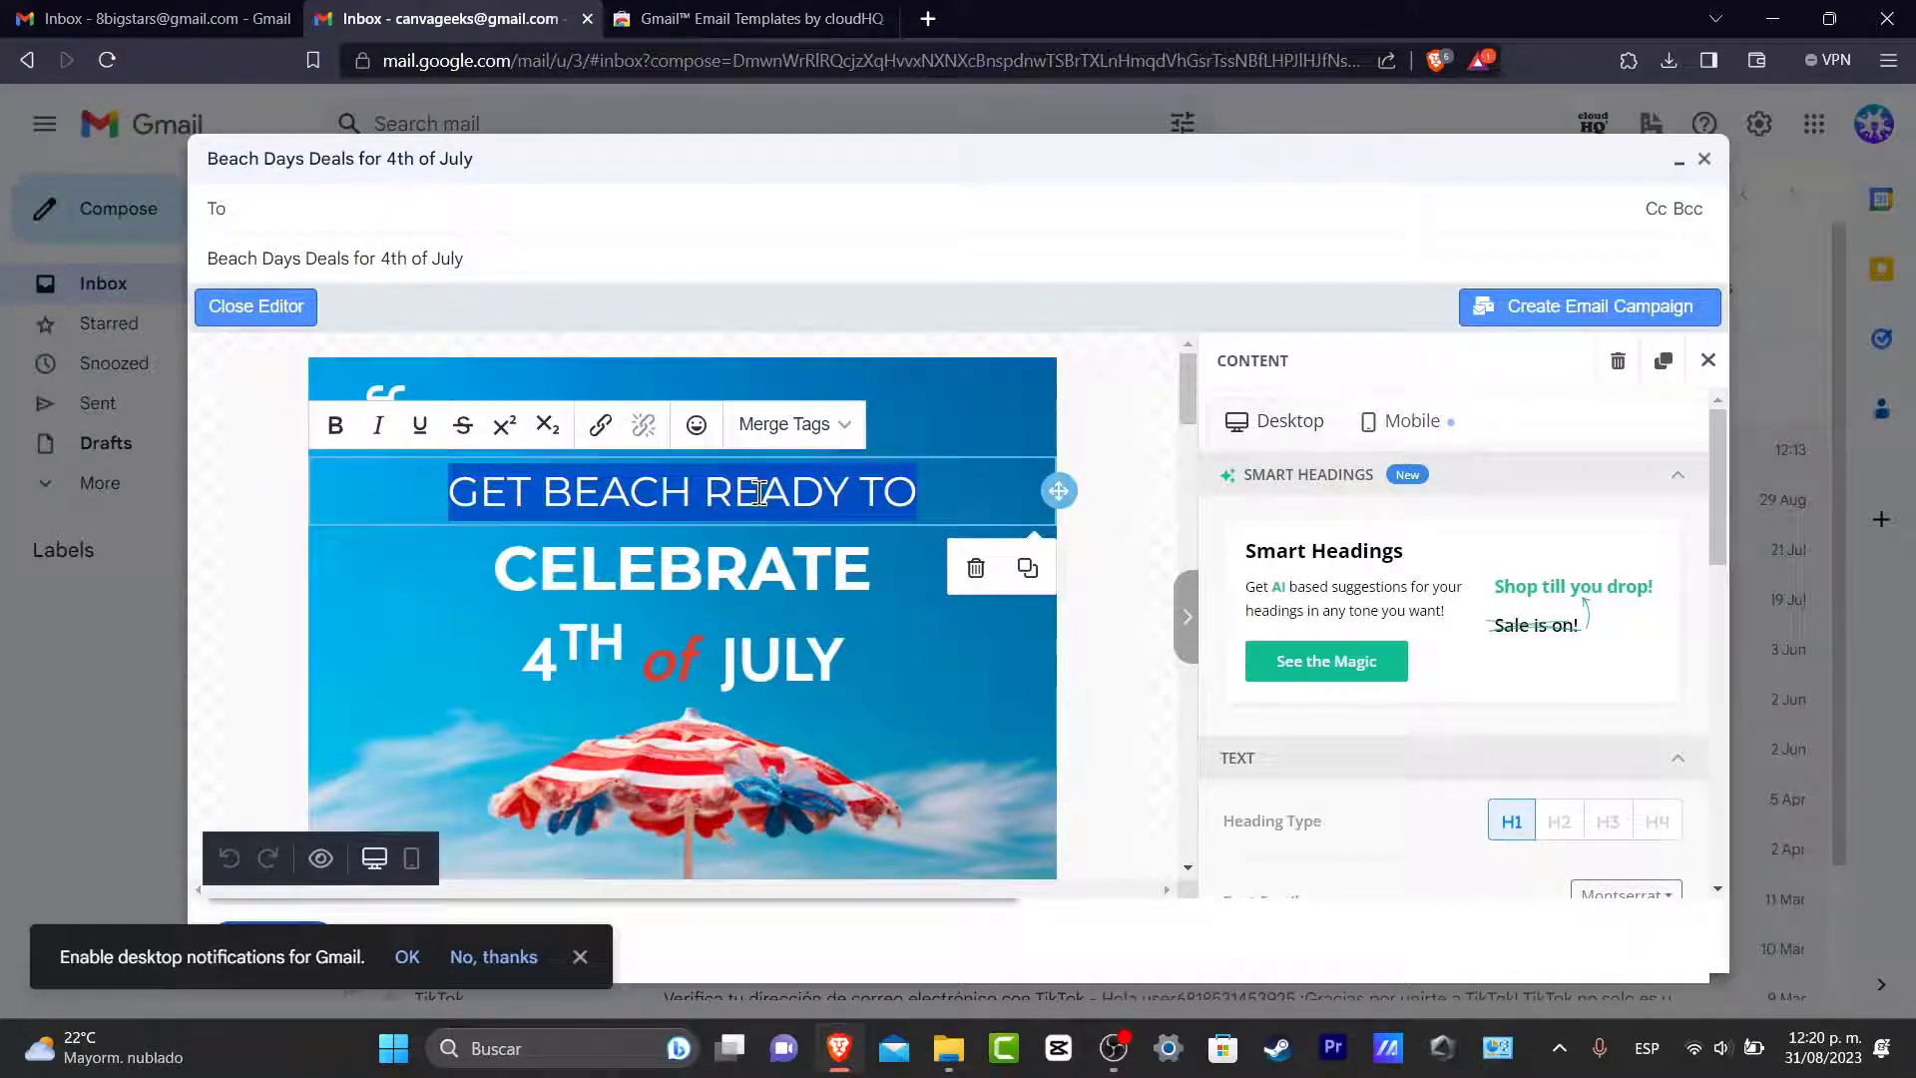
text(welcome to my)
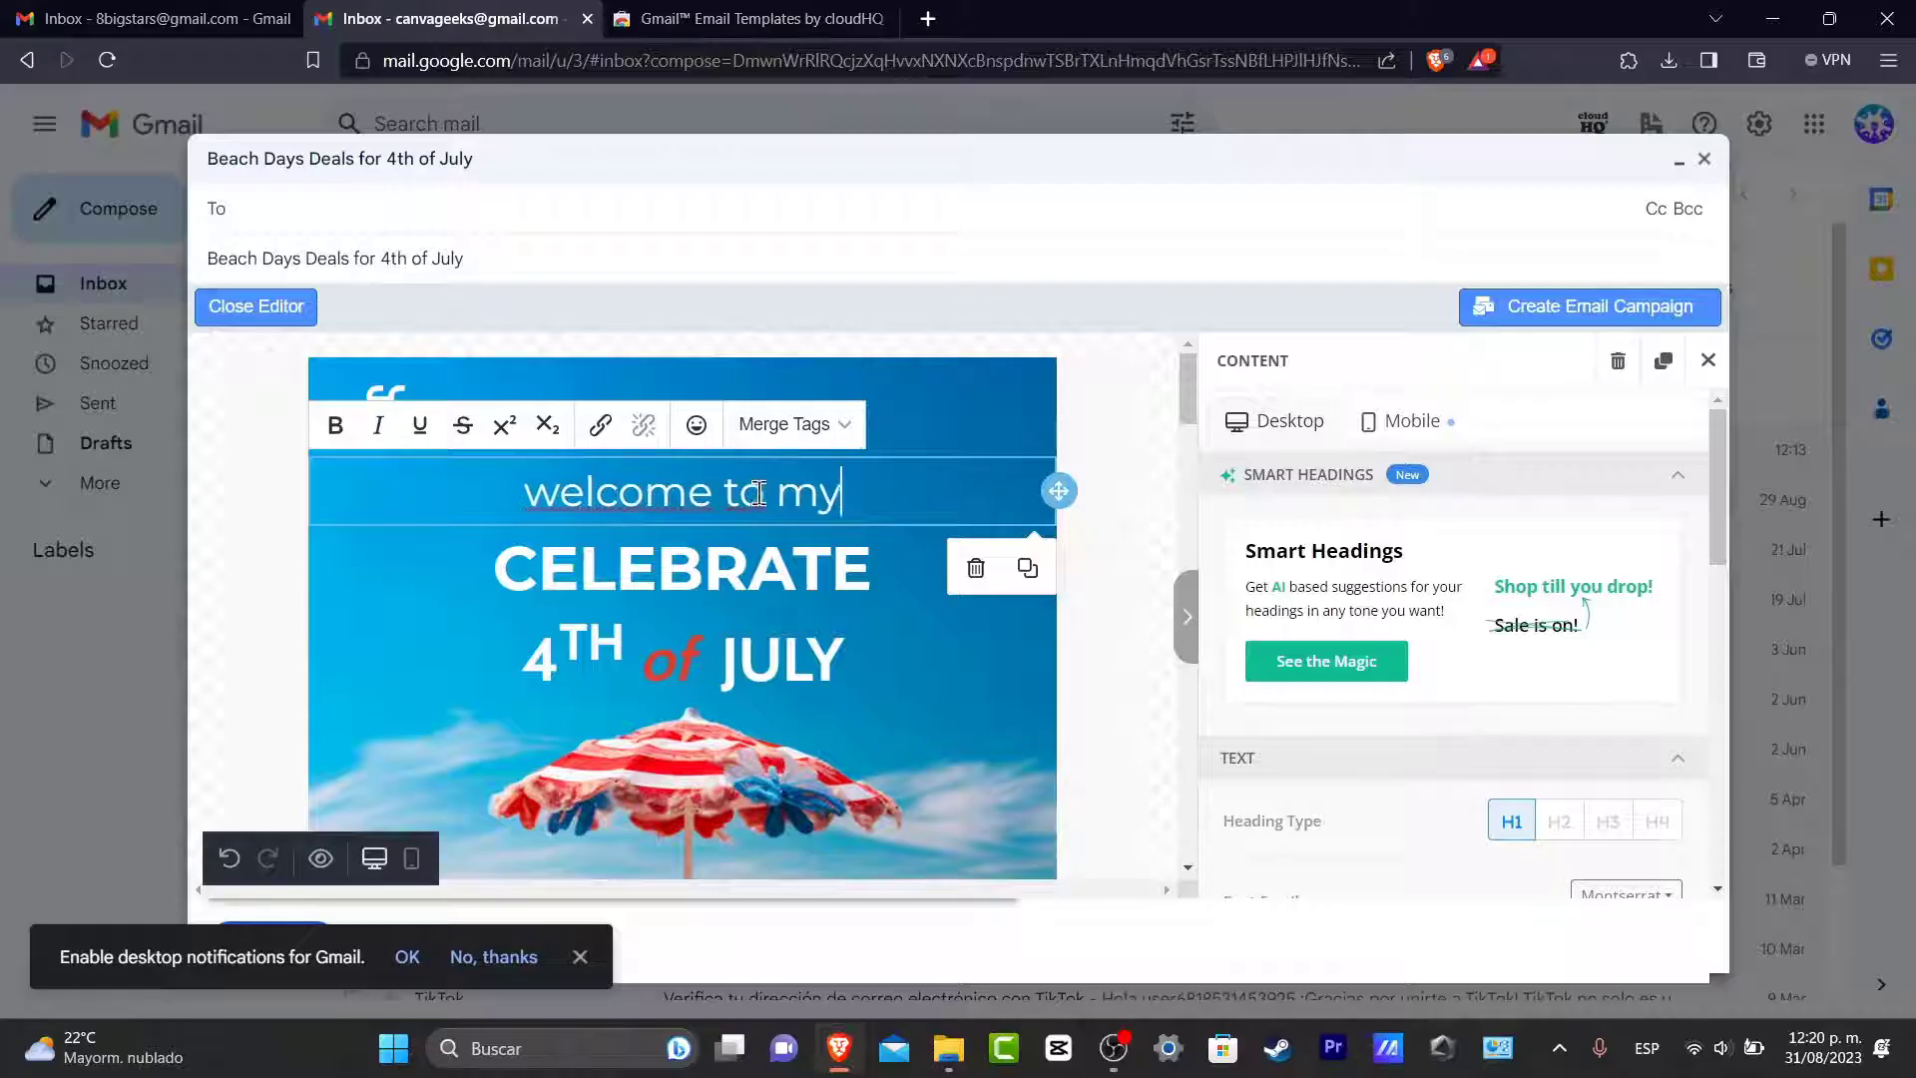
text( mail)
Change 'CELEBRATE' to 'HERE' and '4TH' to 'U' in the following headings
click(791, 571)
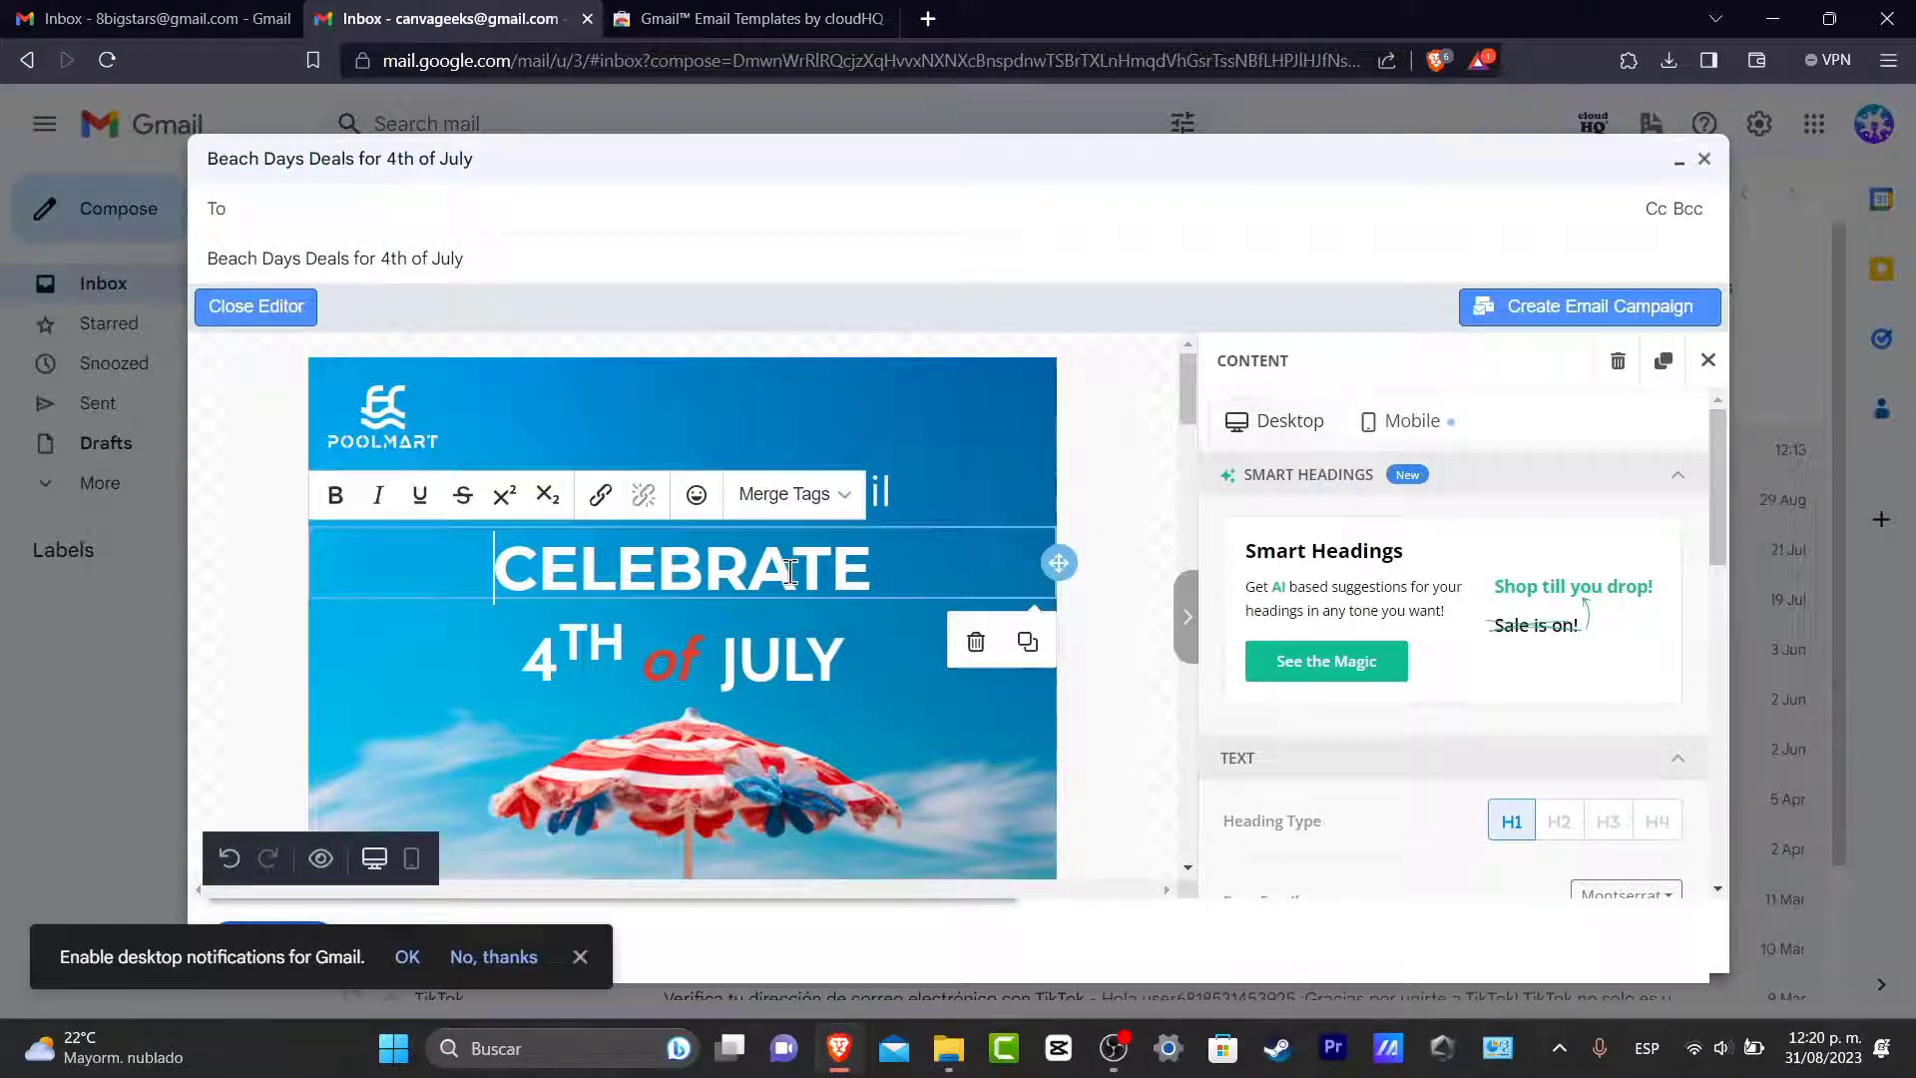
double_click(790, 571)
text(HERE)
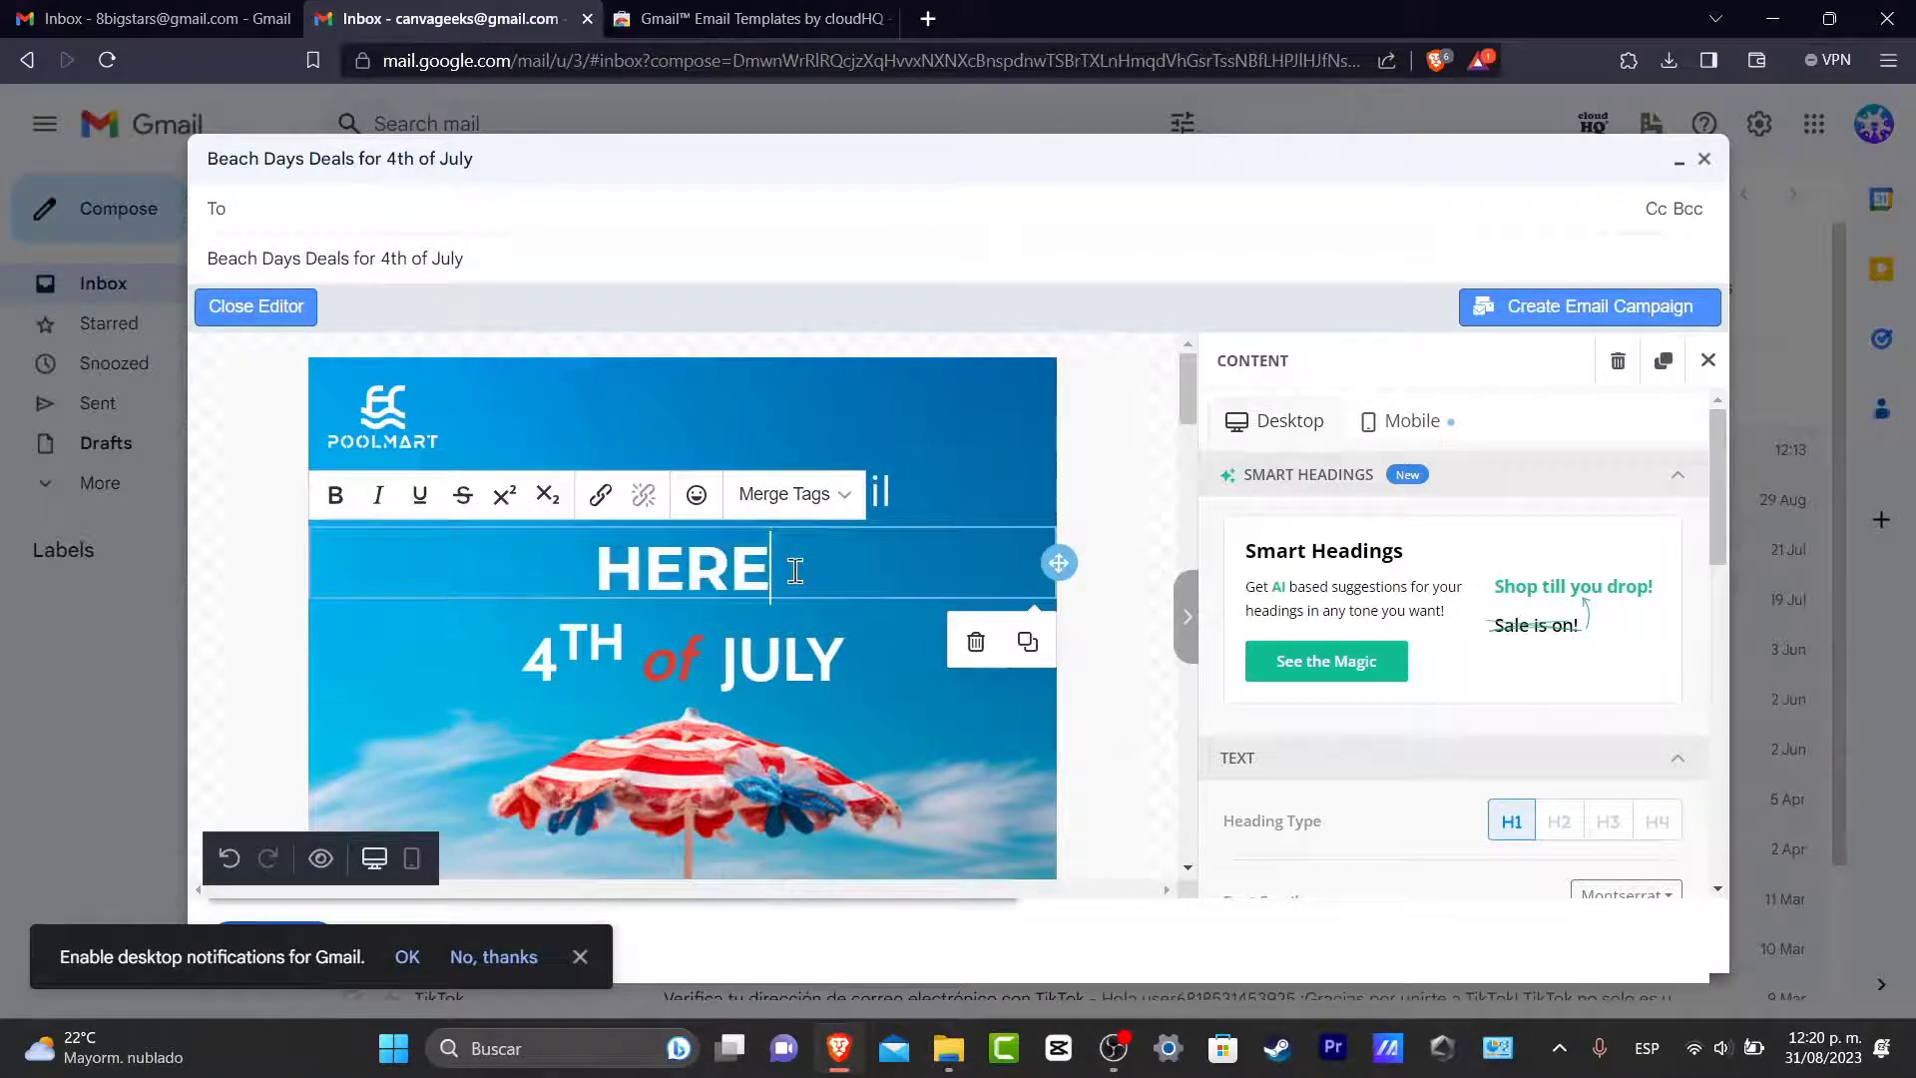
click(589, 654)
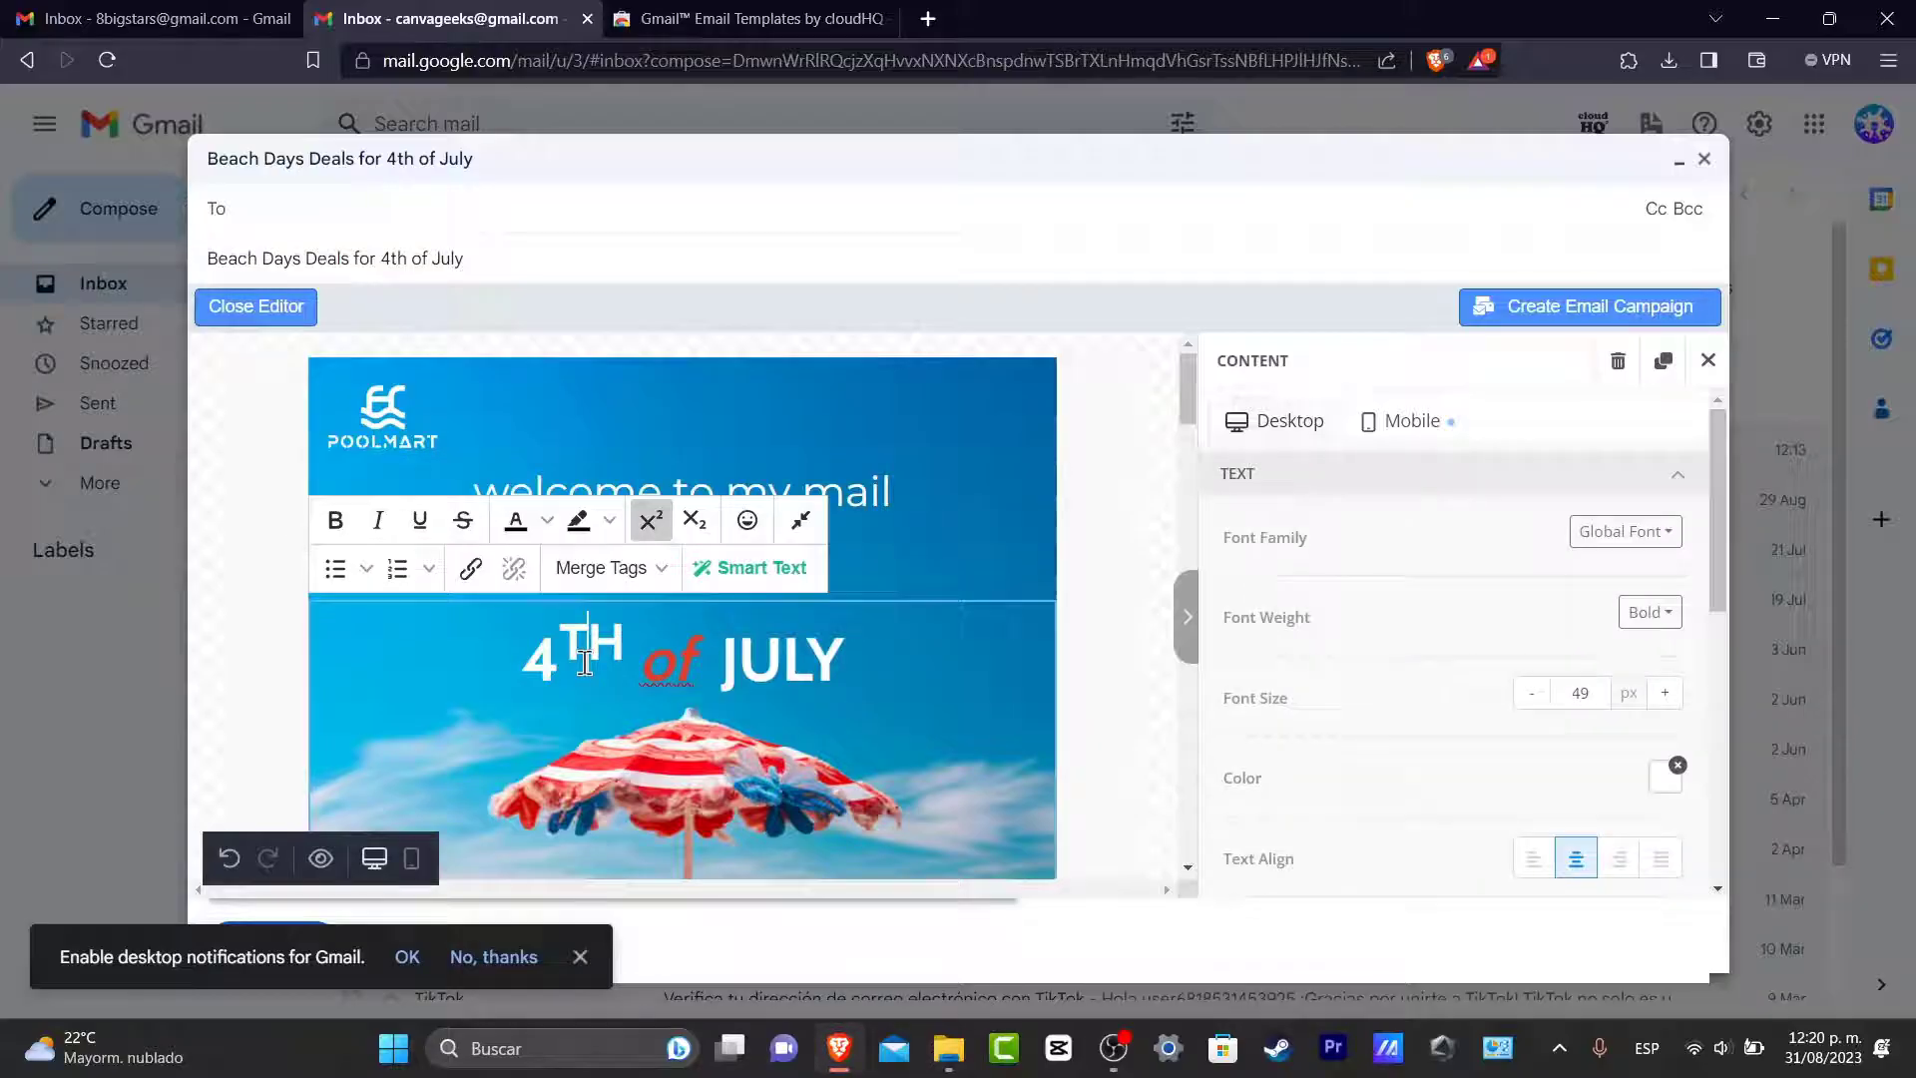
double_click(585, 661)
text(U)
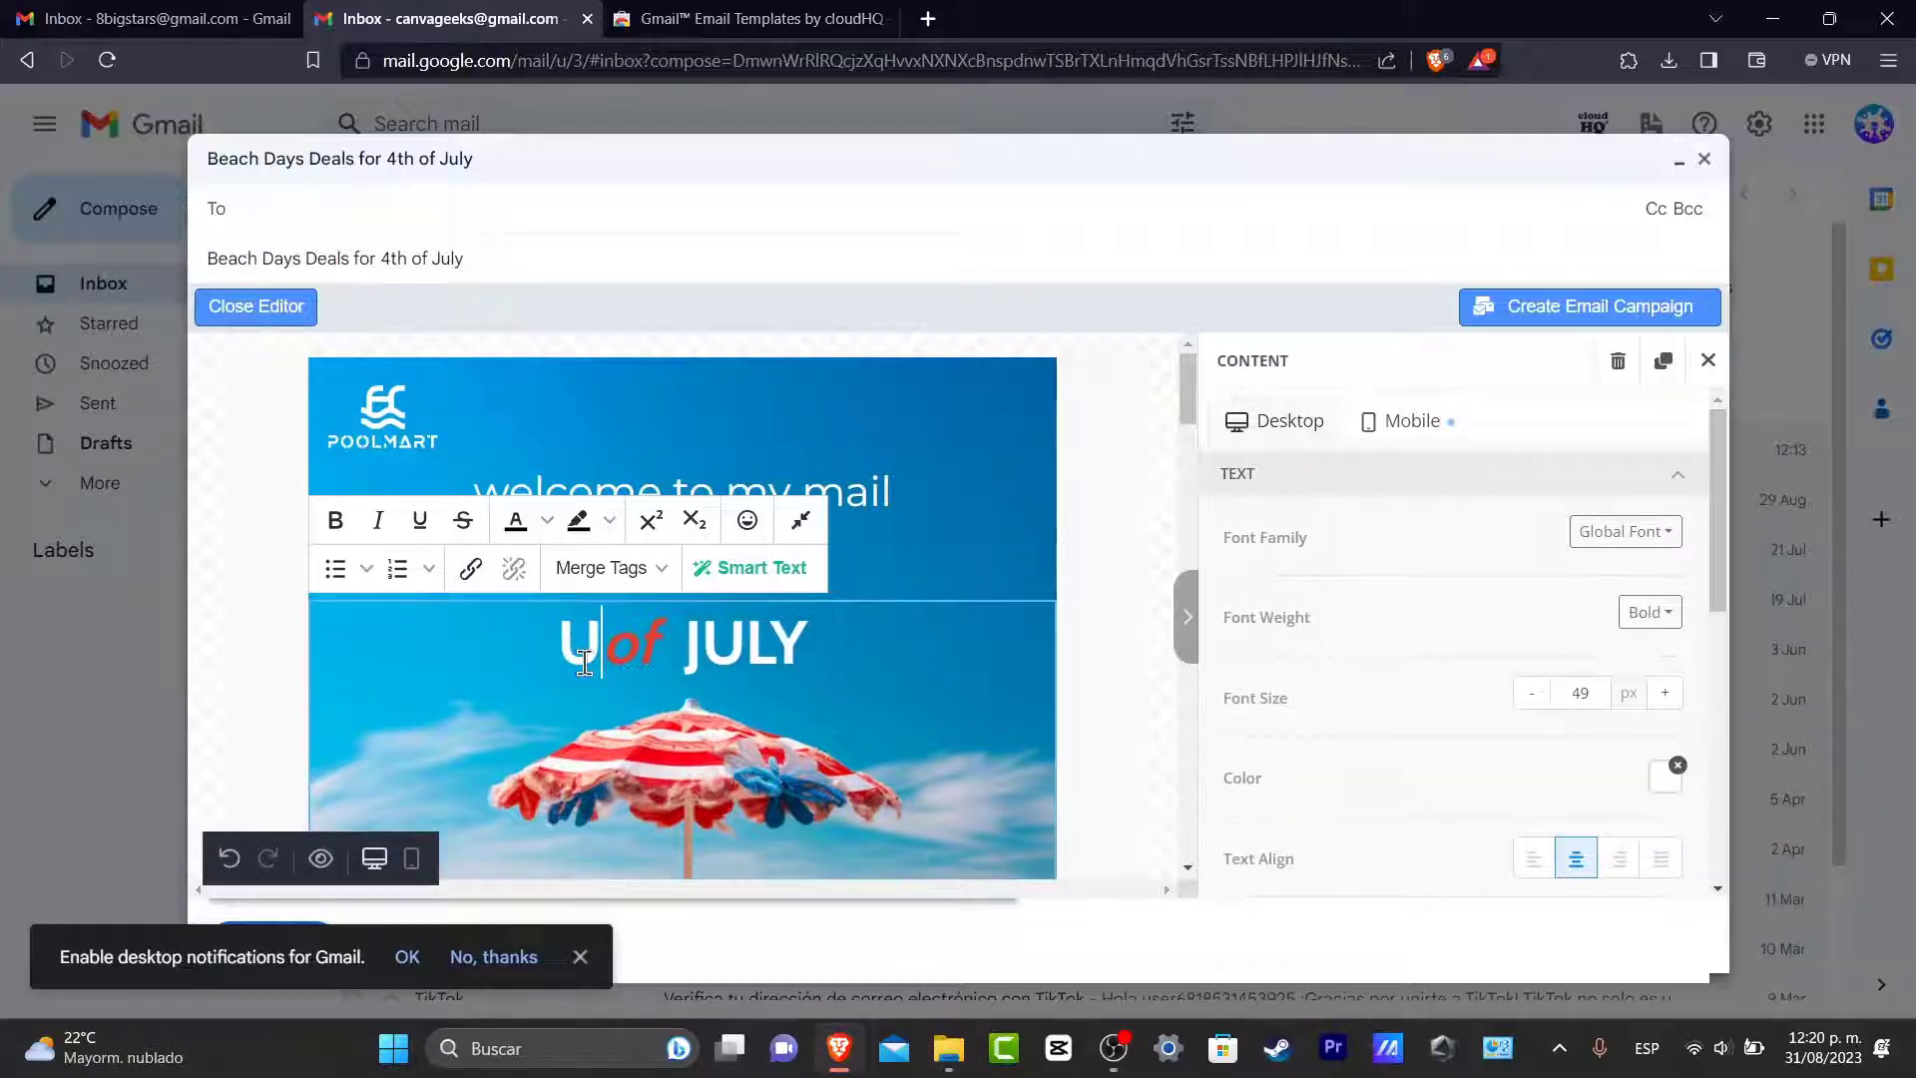
scroll(1018, 684, down, 10)
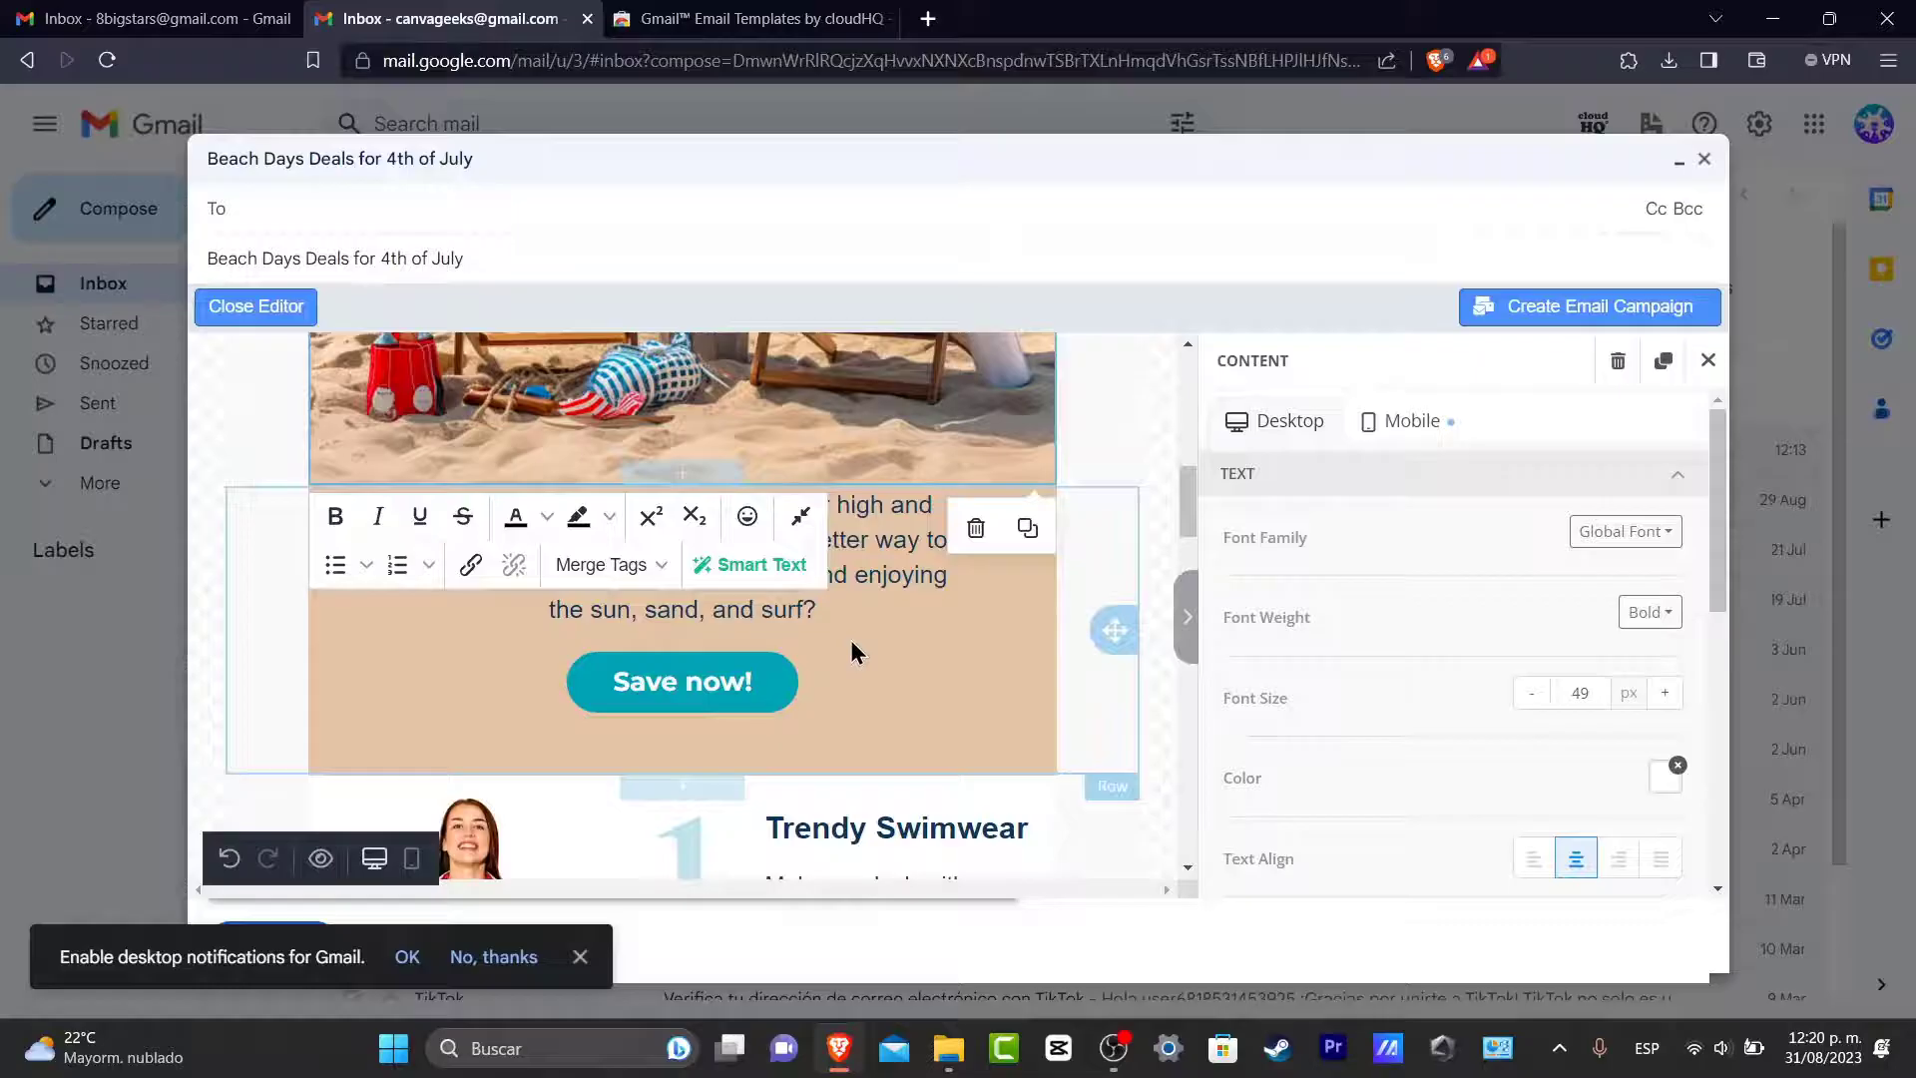
click(746, 685)
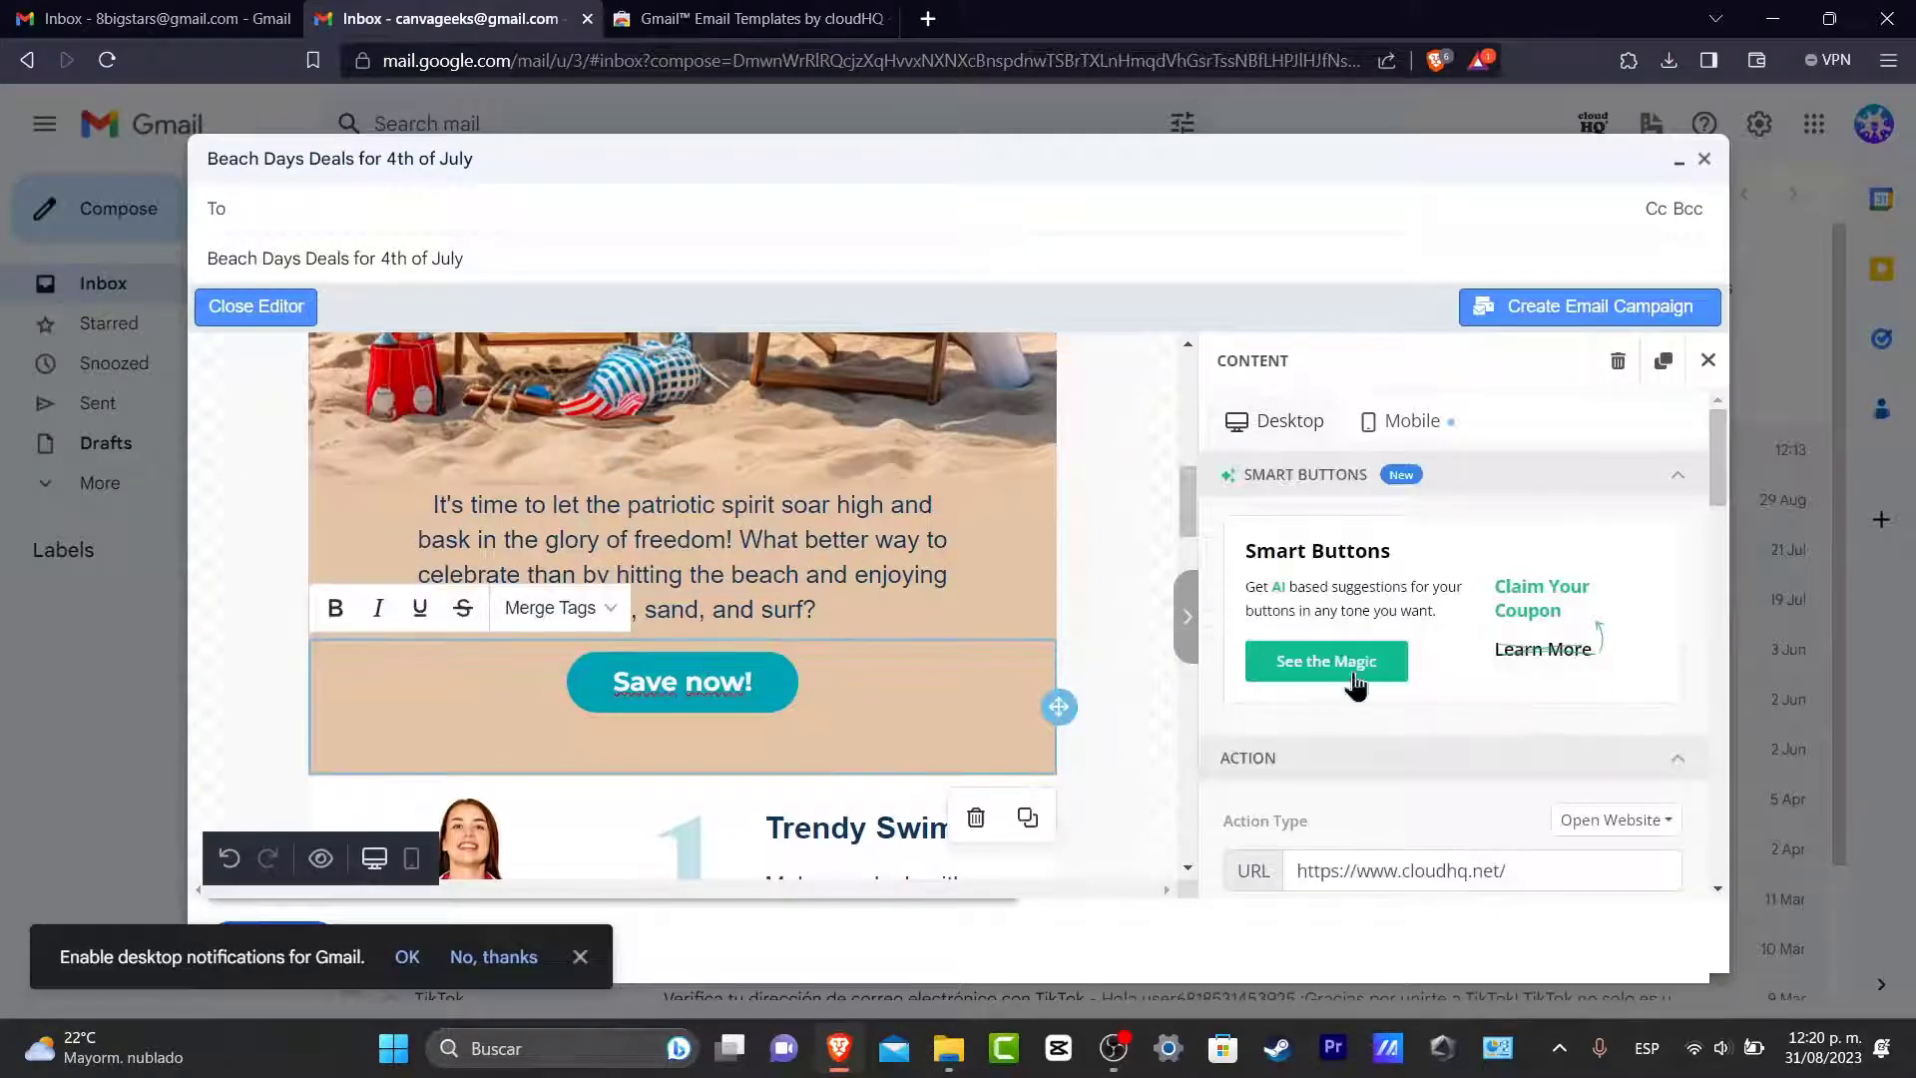
scroll(1410, 633, down, 3)
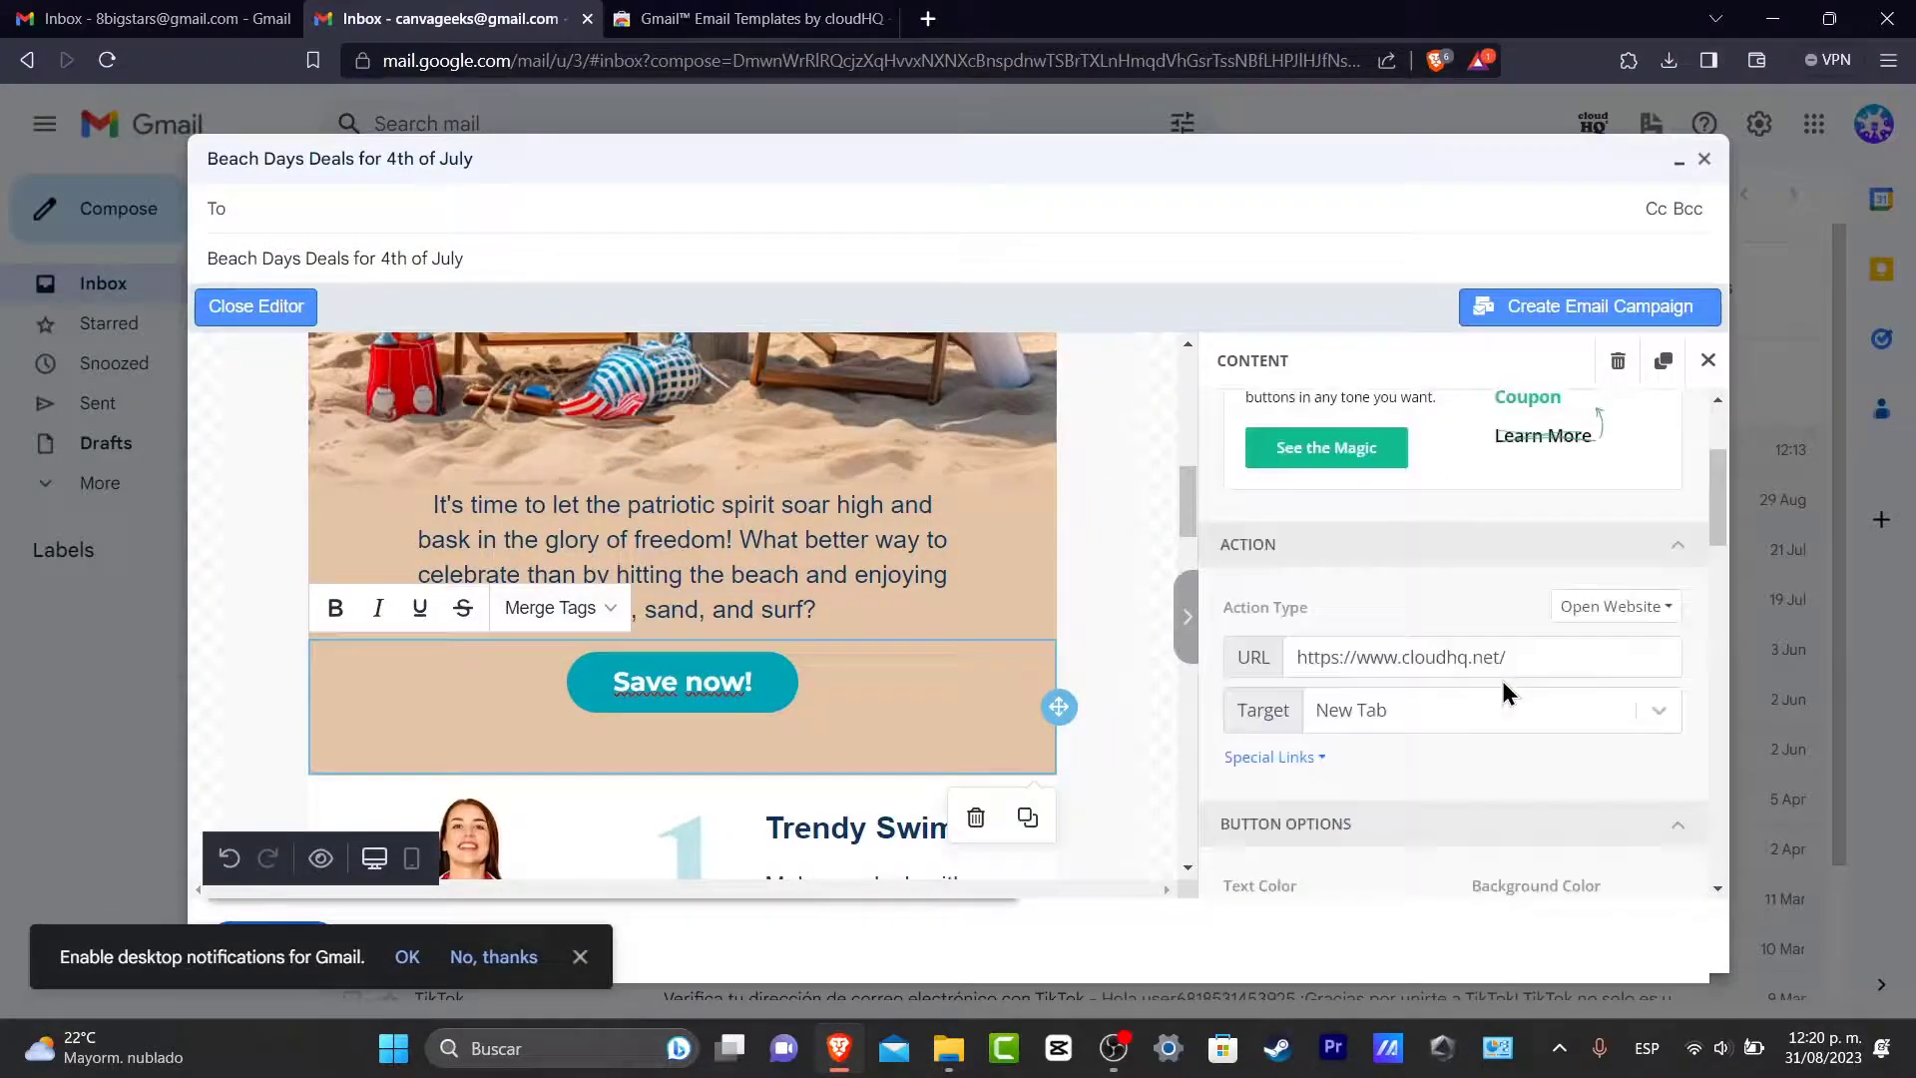
click(1449, 577)
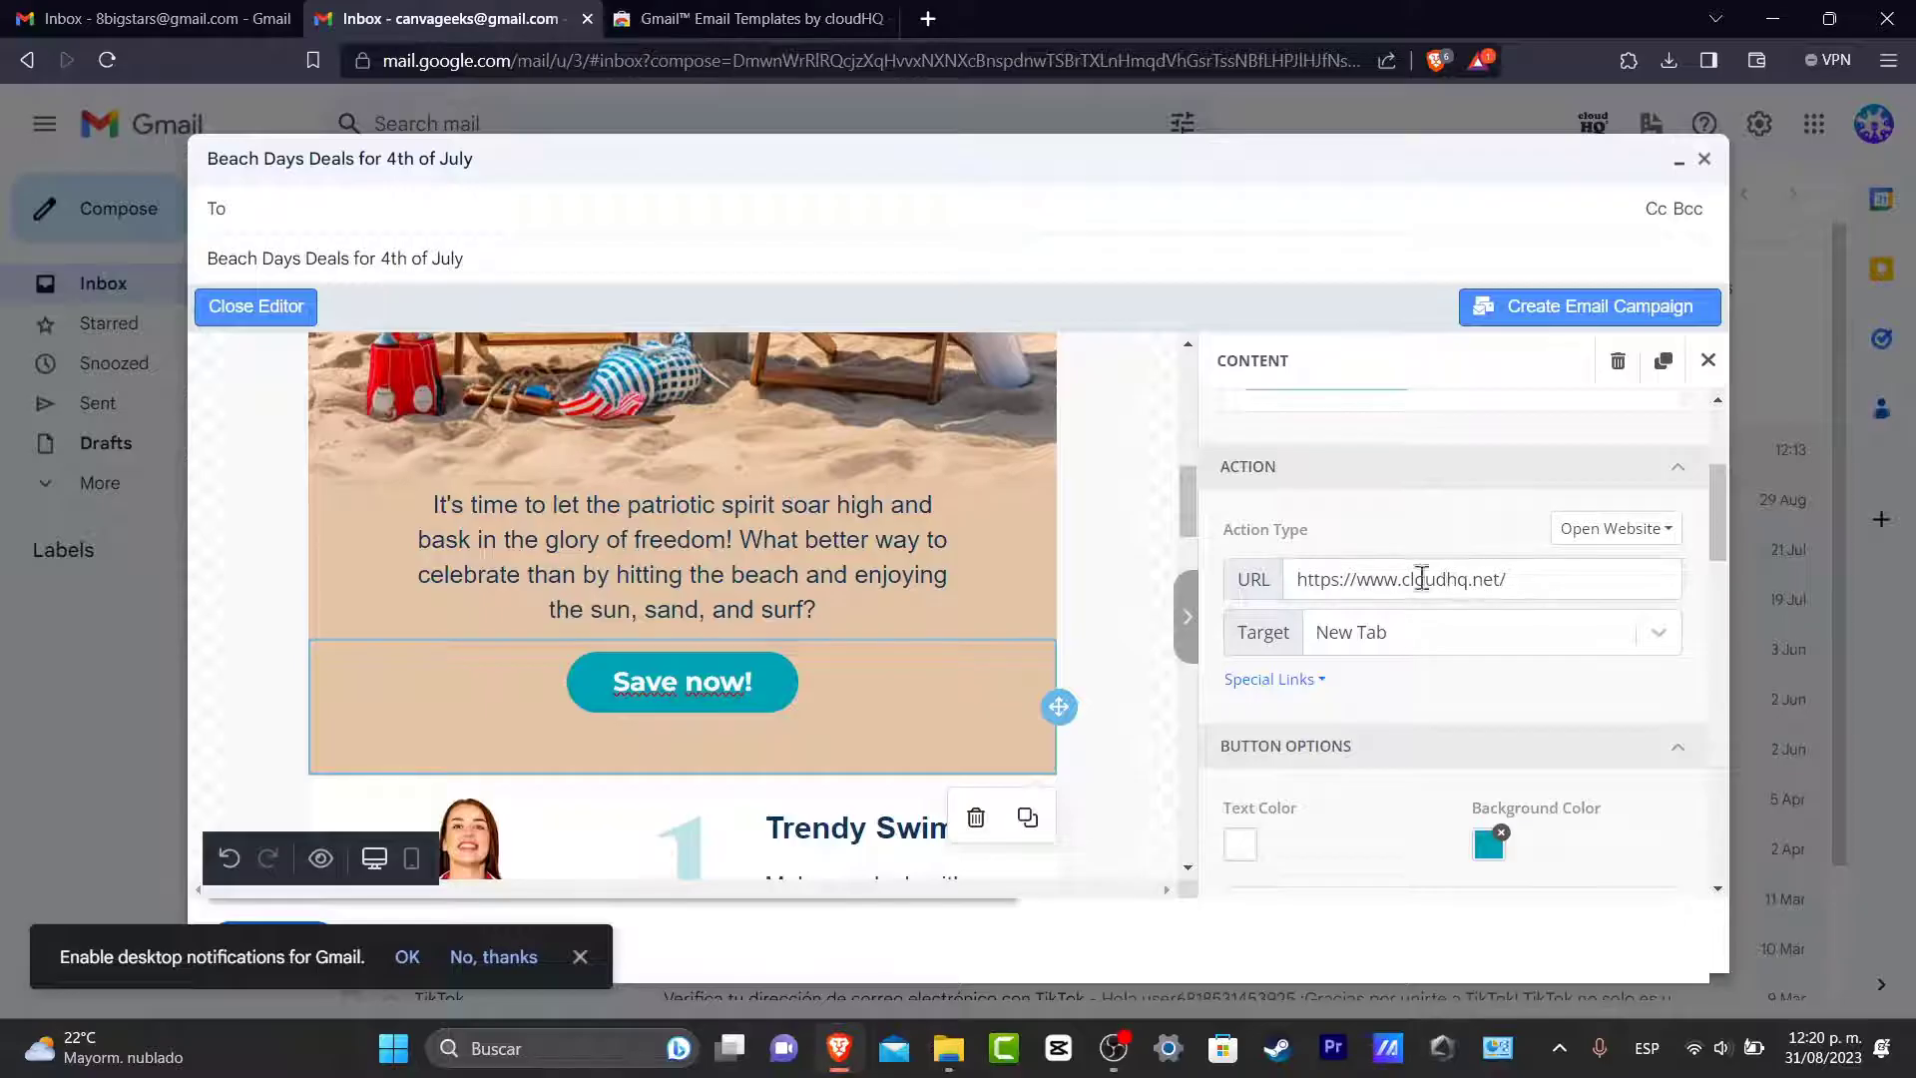
double_click(1452, 579)
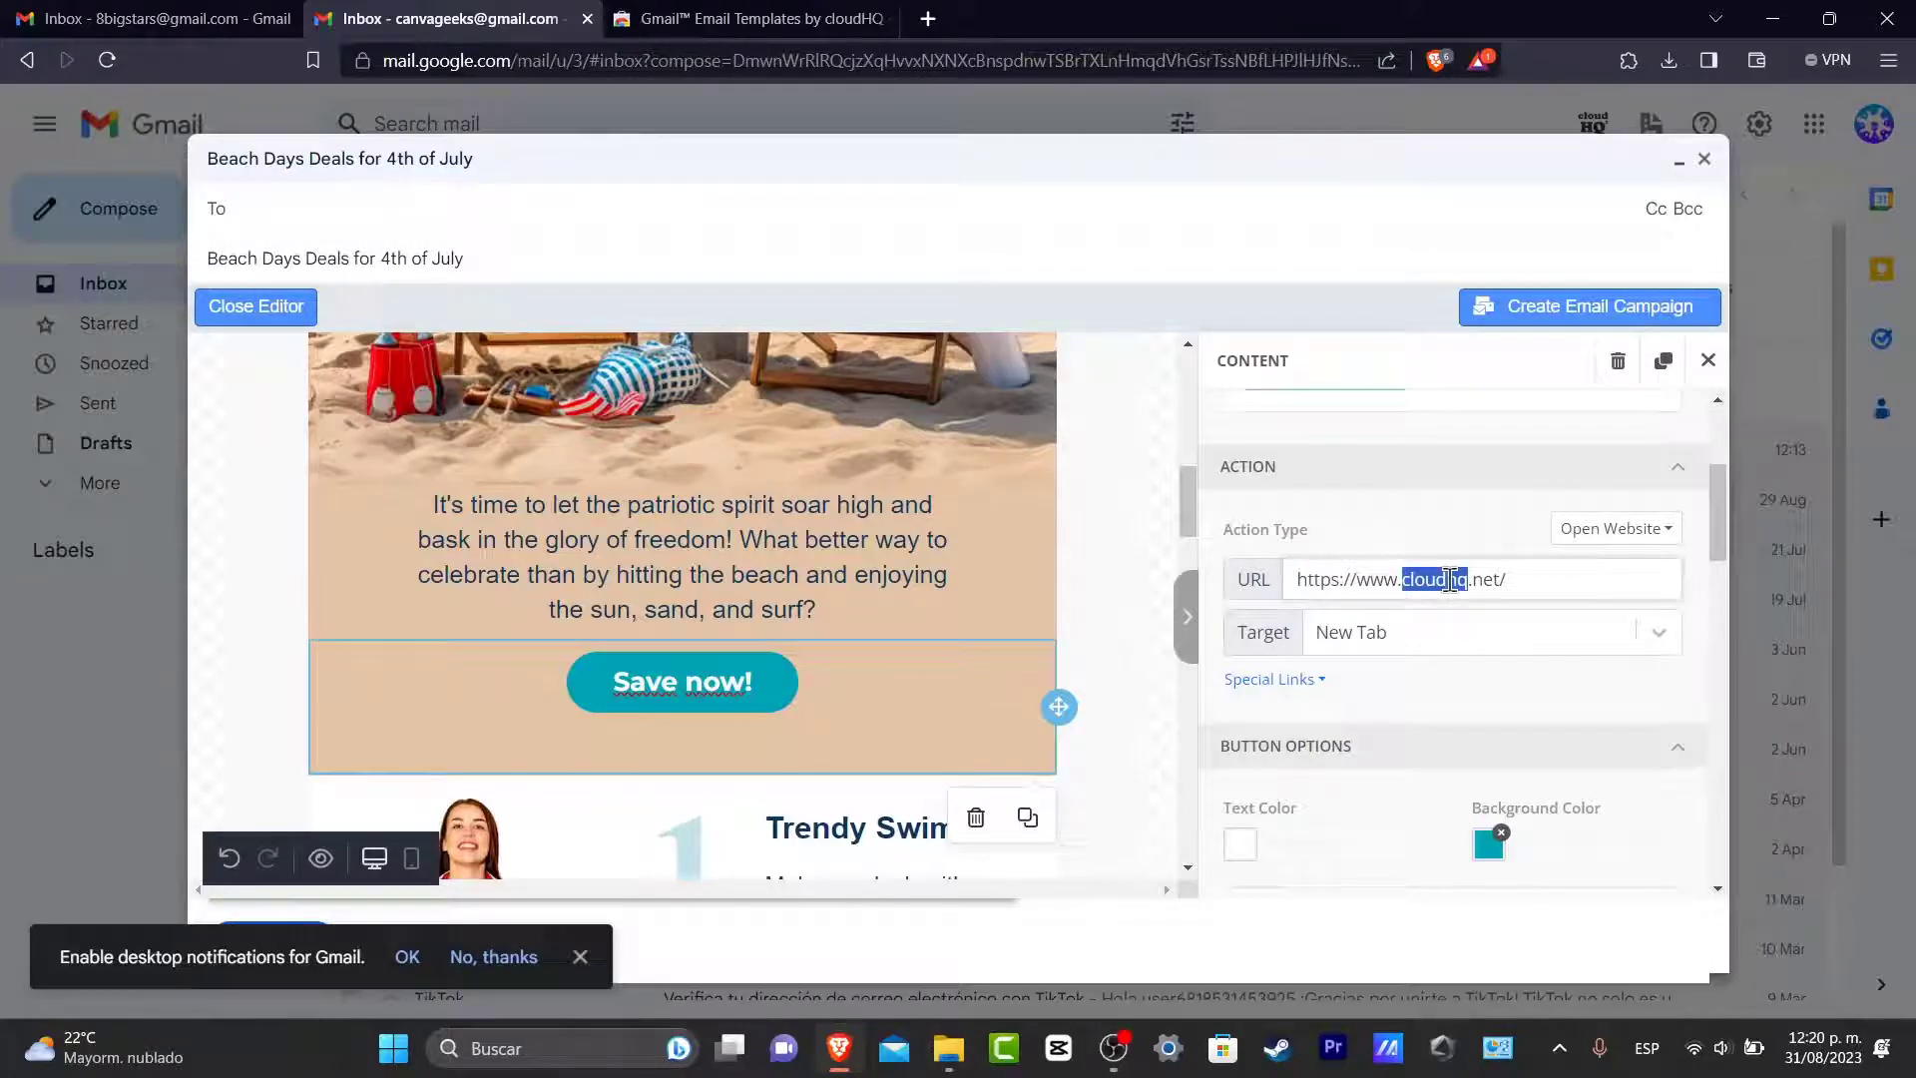
text(youtube)
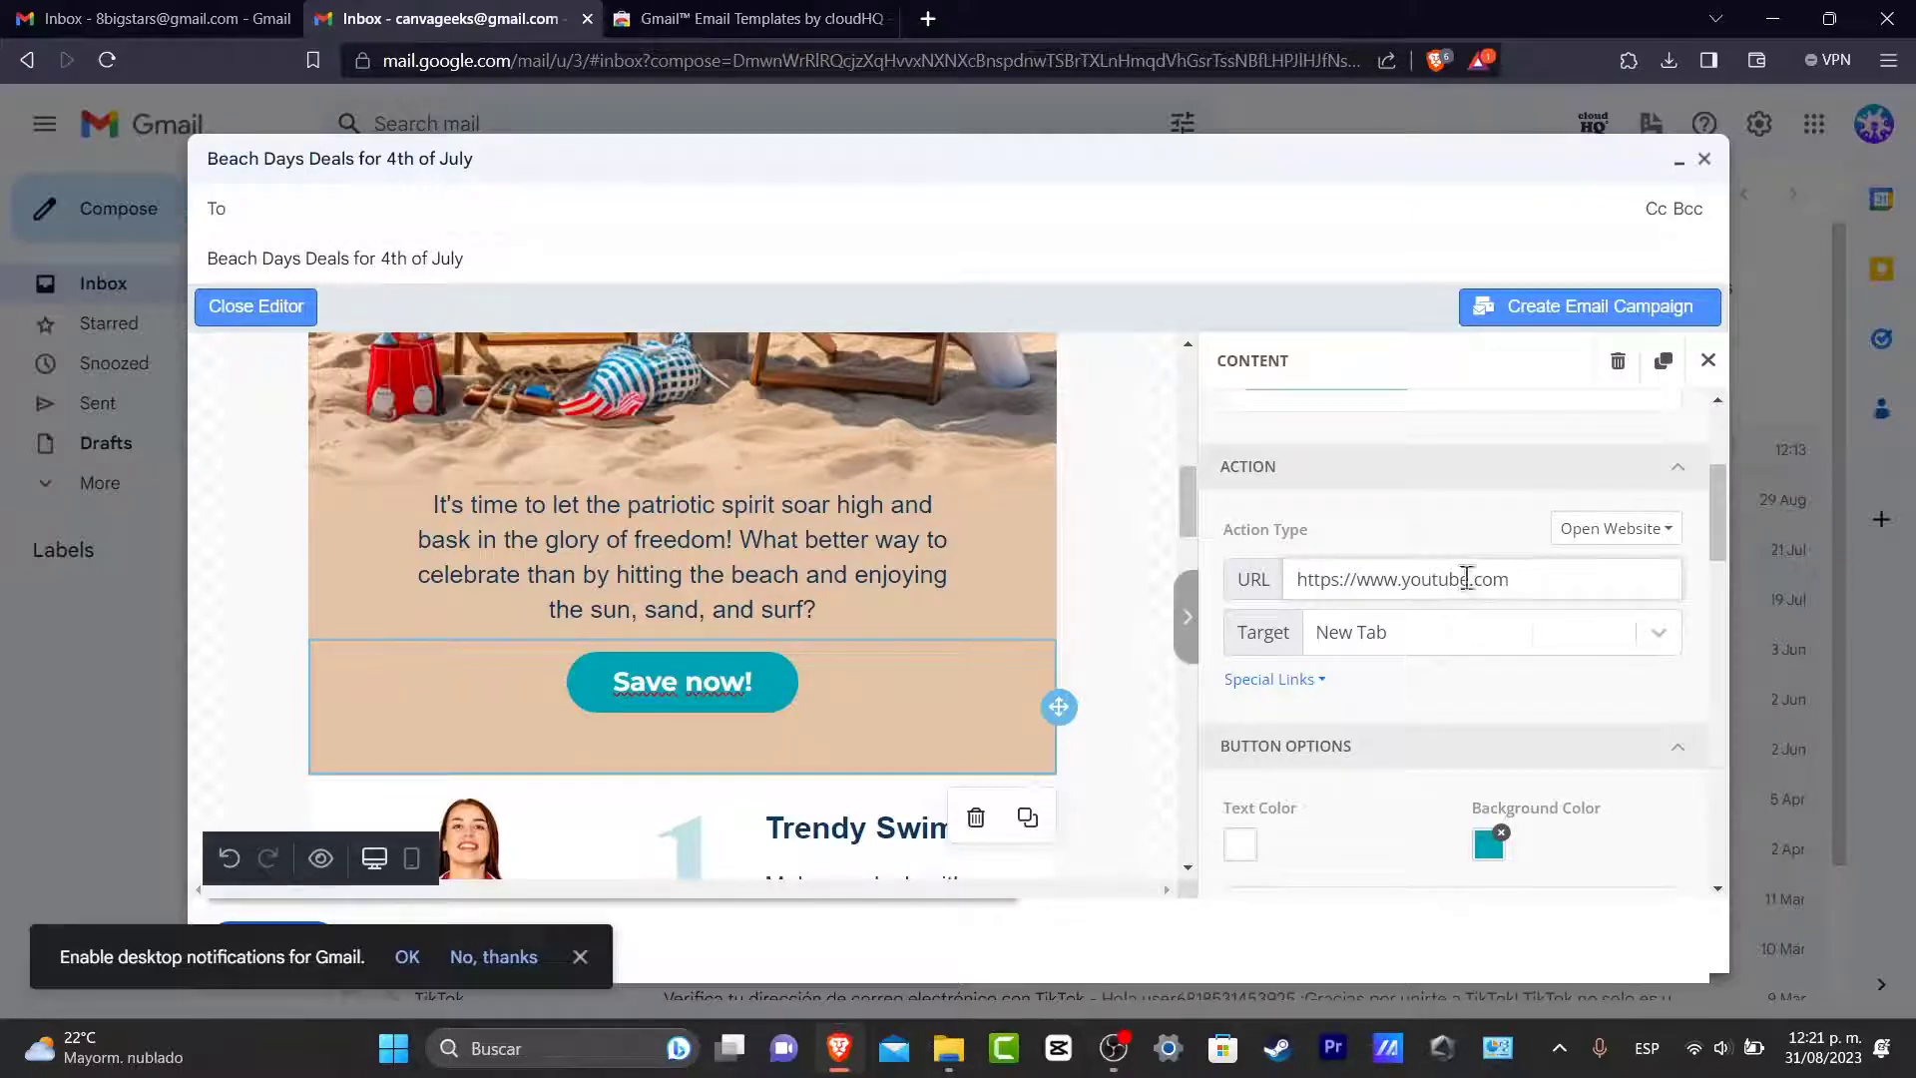
Change the button's background colour from teal to a purple shade
scroll(875, 713, down, 3)
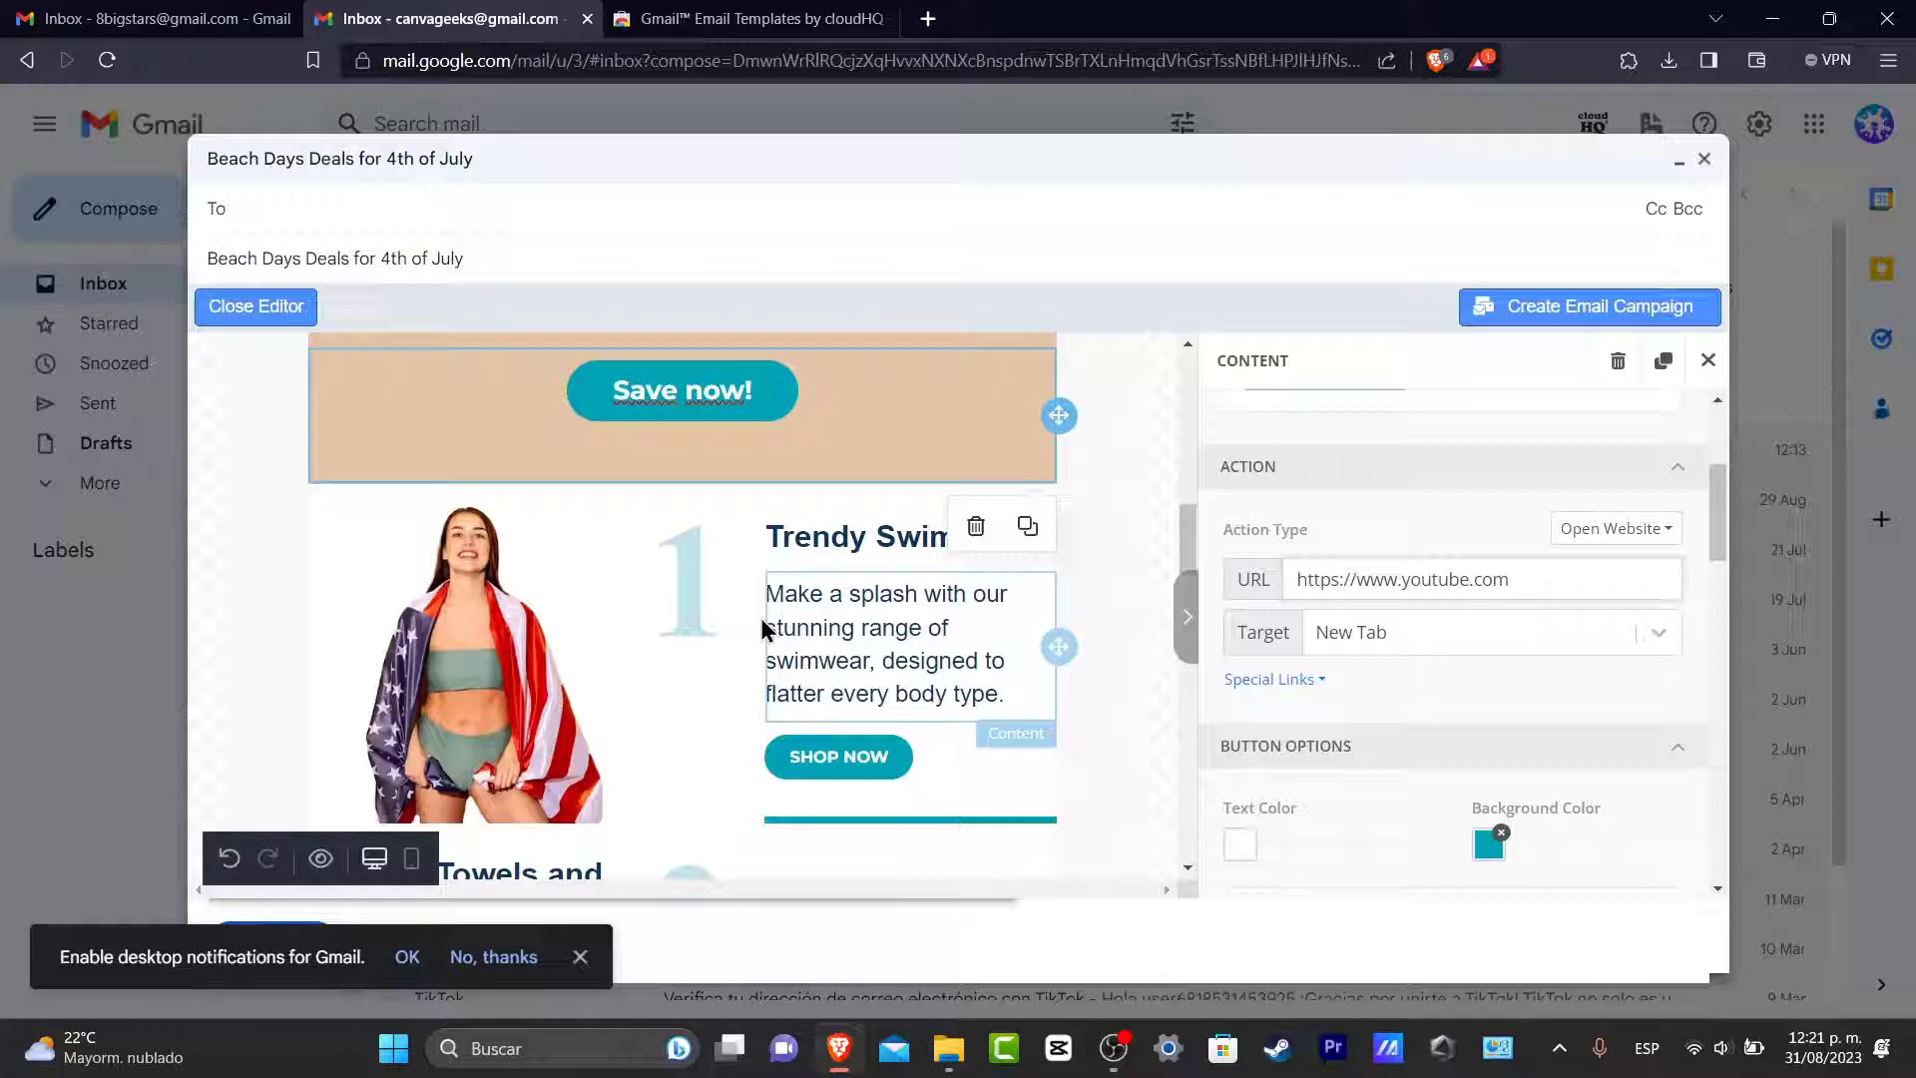
scroll(761, 629, down, 6)
scroll(599, 658, down, 10)
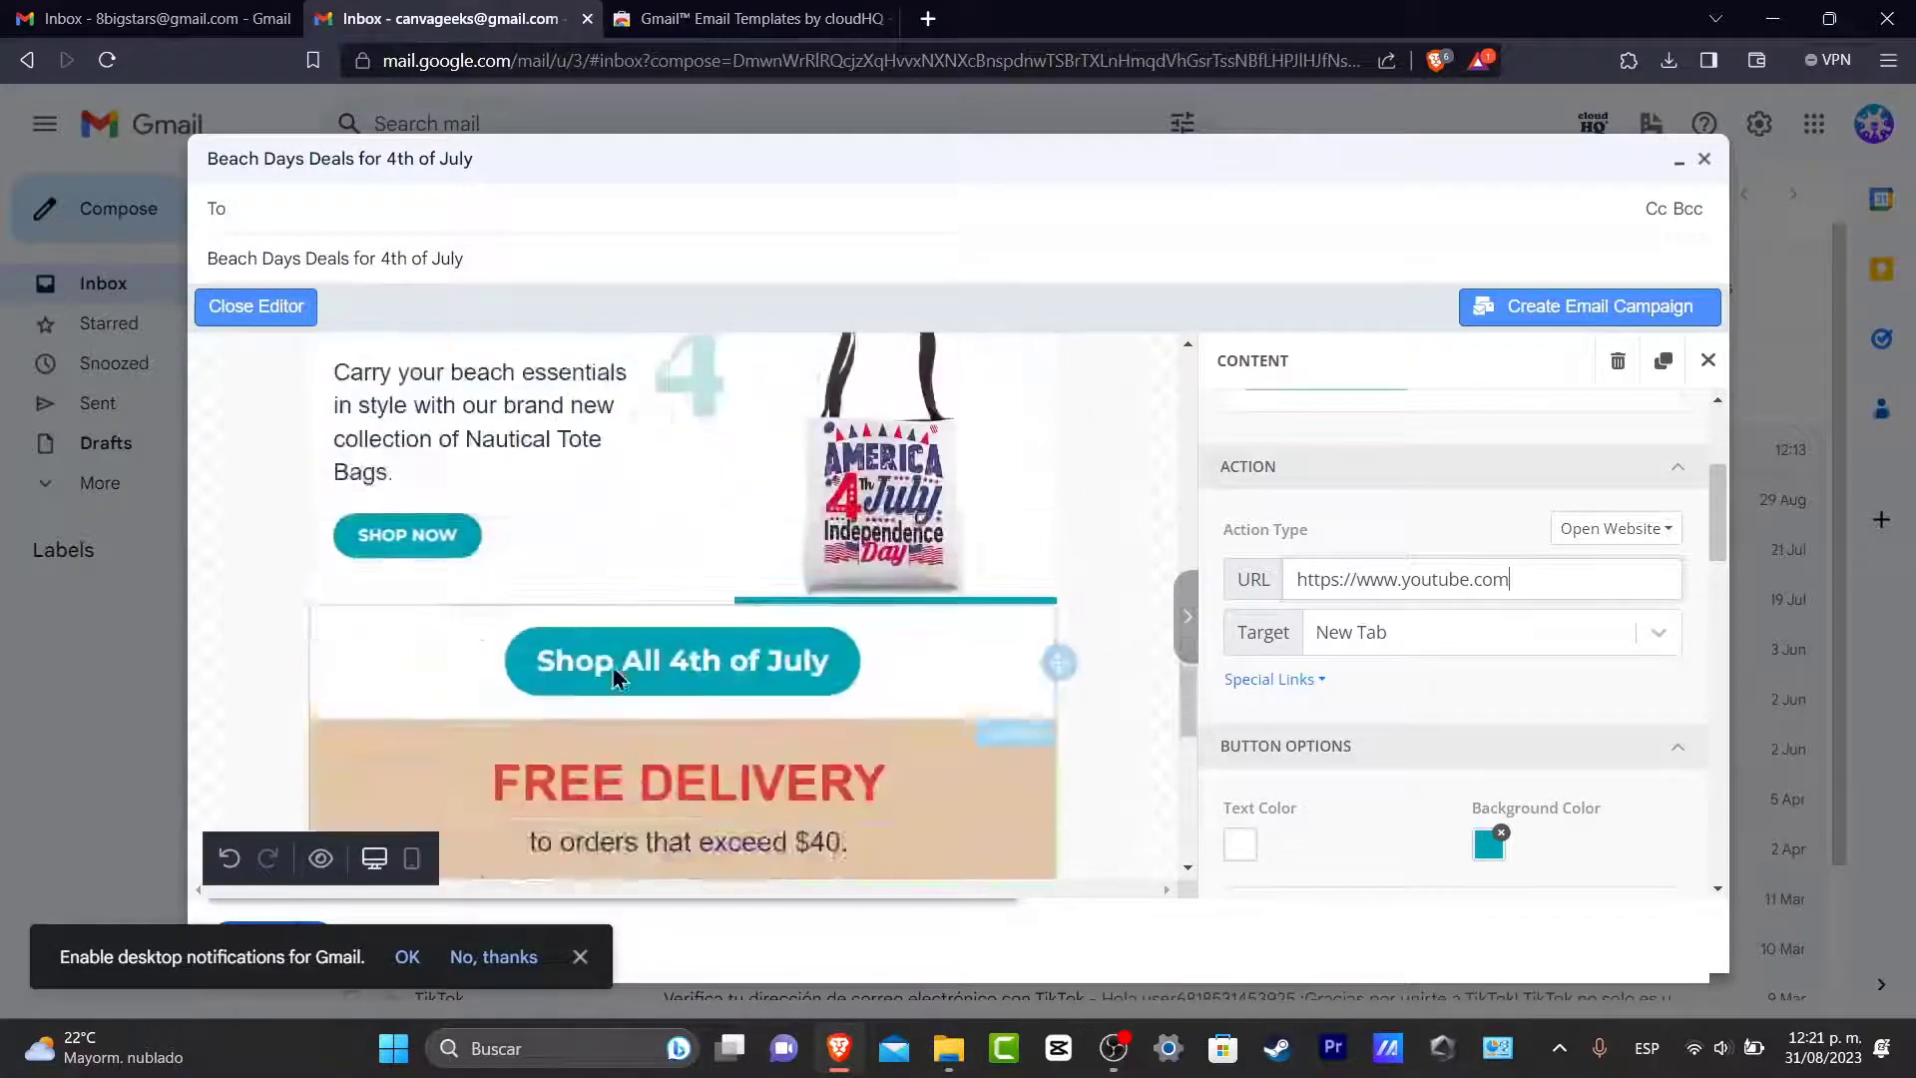
scroll(613, 677, down, 5)
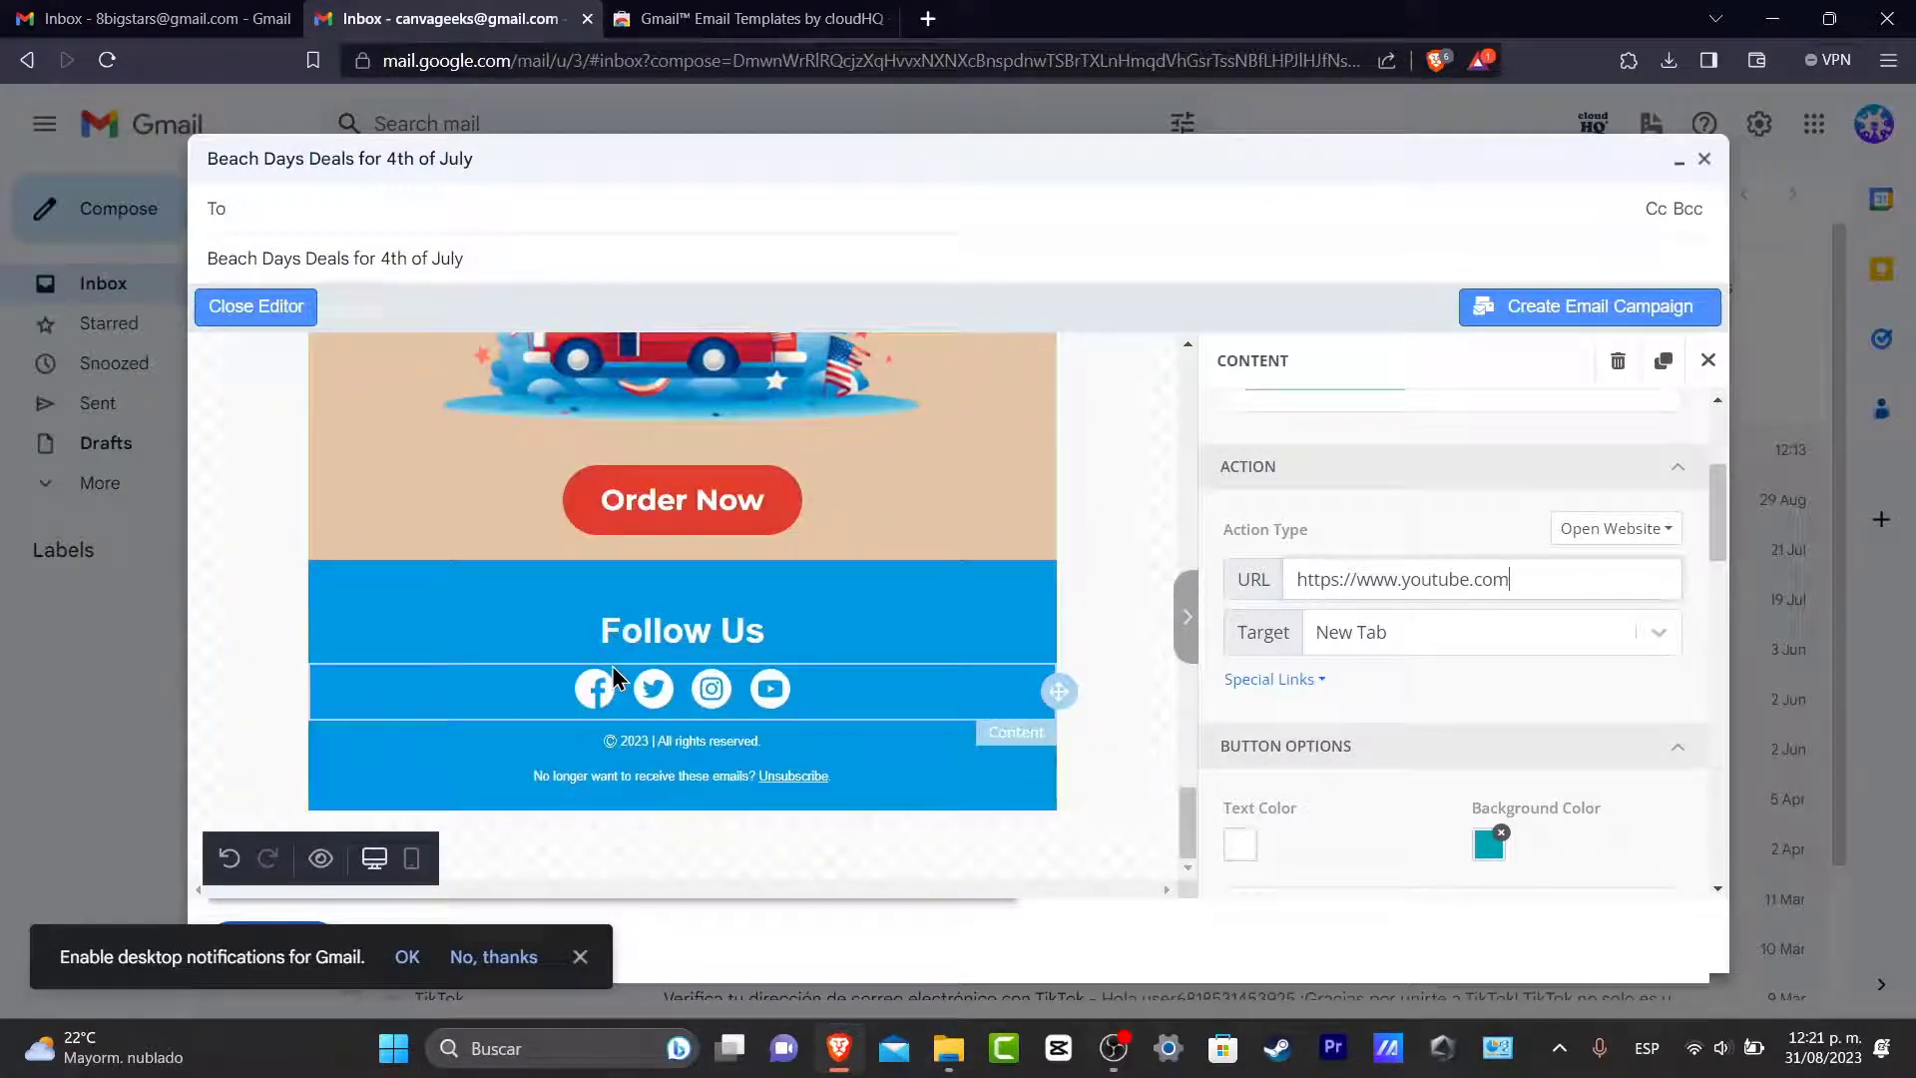
click(1487, 850)
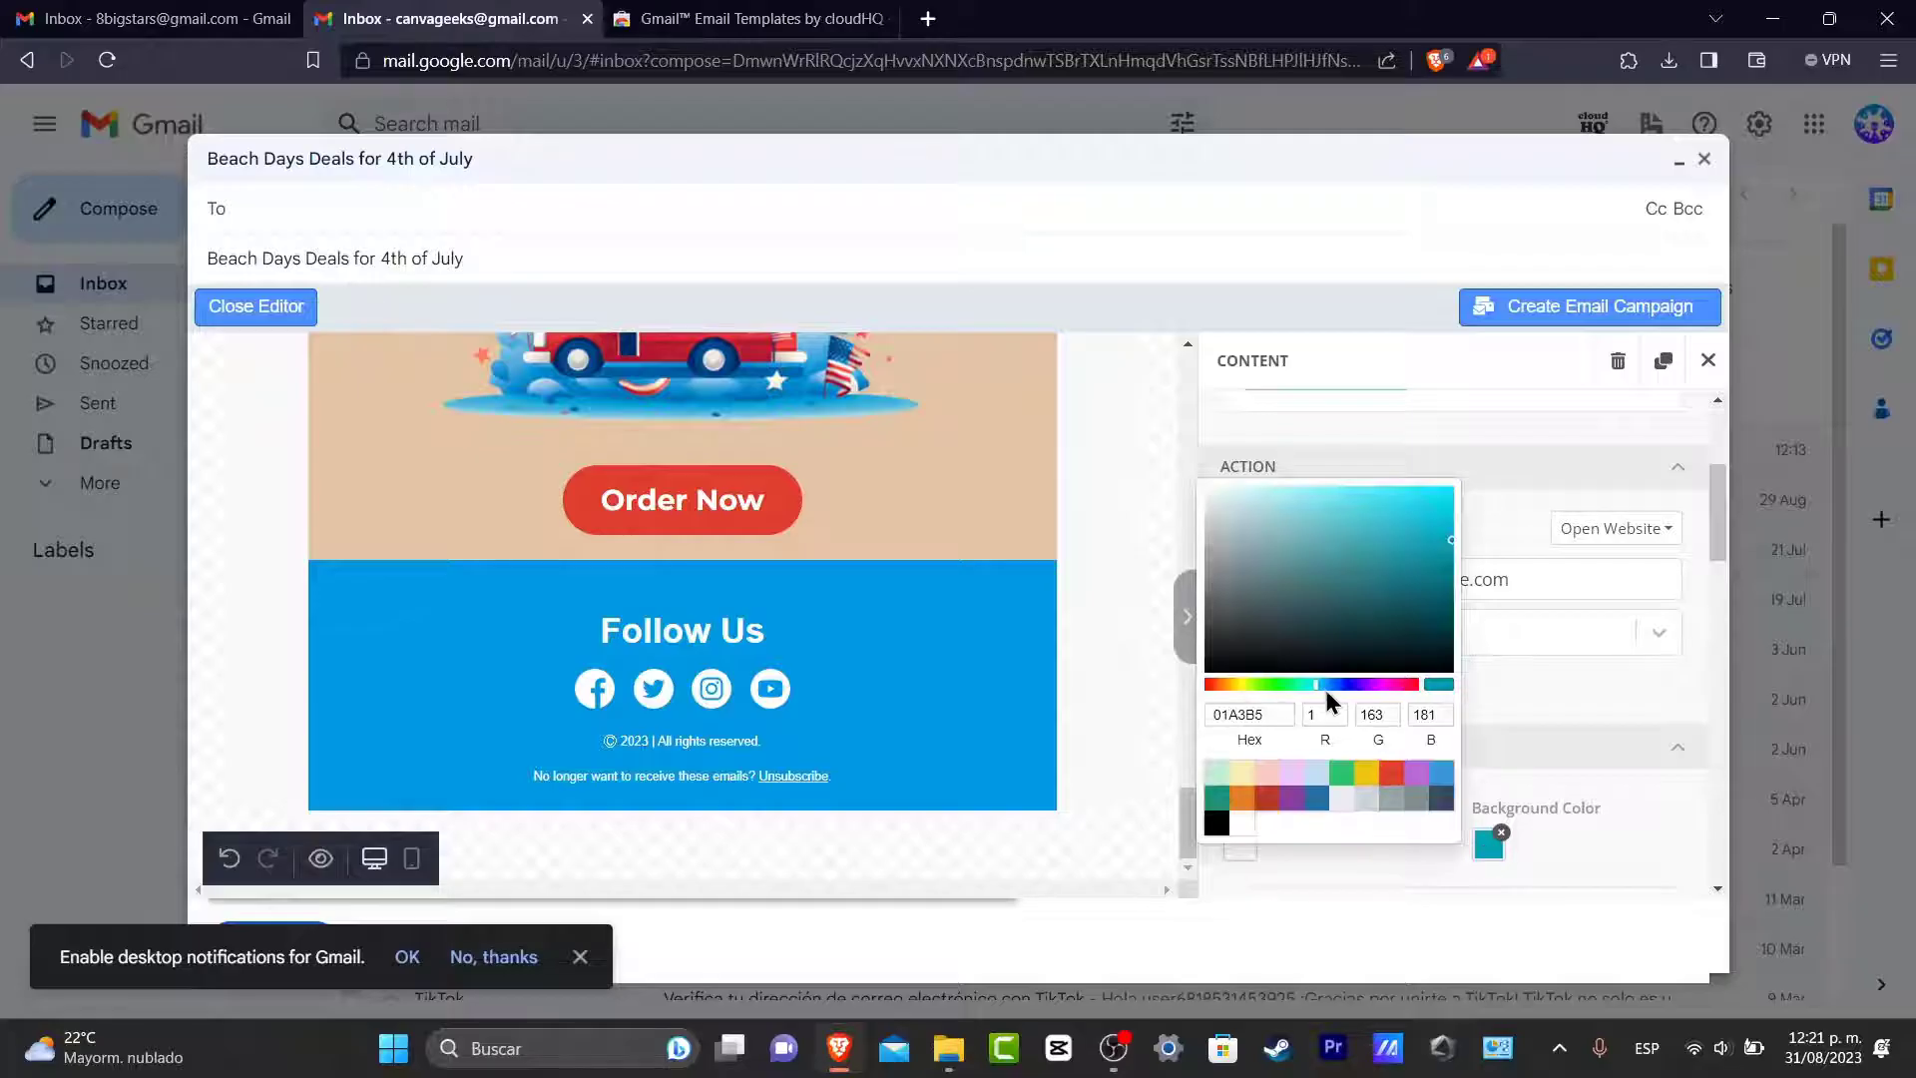
click(1350, 685)
drag(1351, 689, 1413, 689)
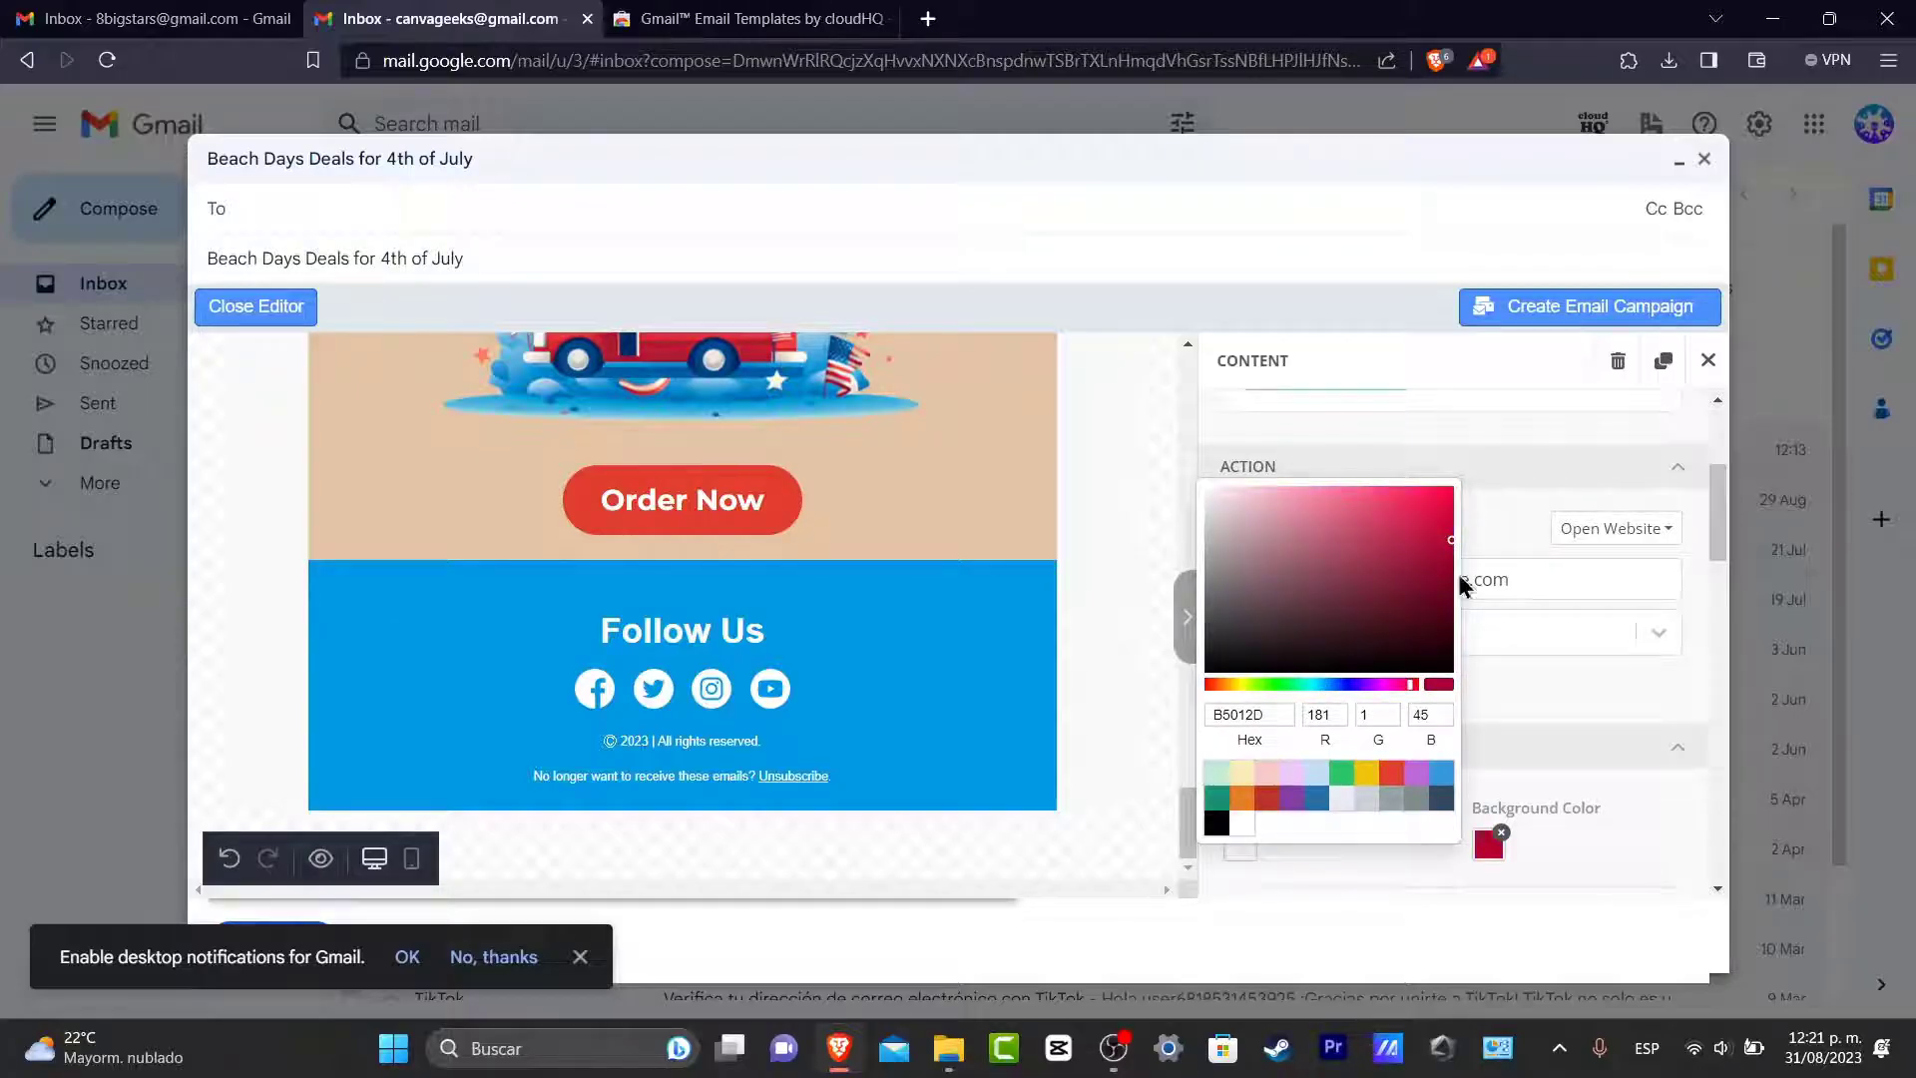
click(1375, 686)
drag(1397, 554, 1389, 507)
click(1617, 720)
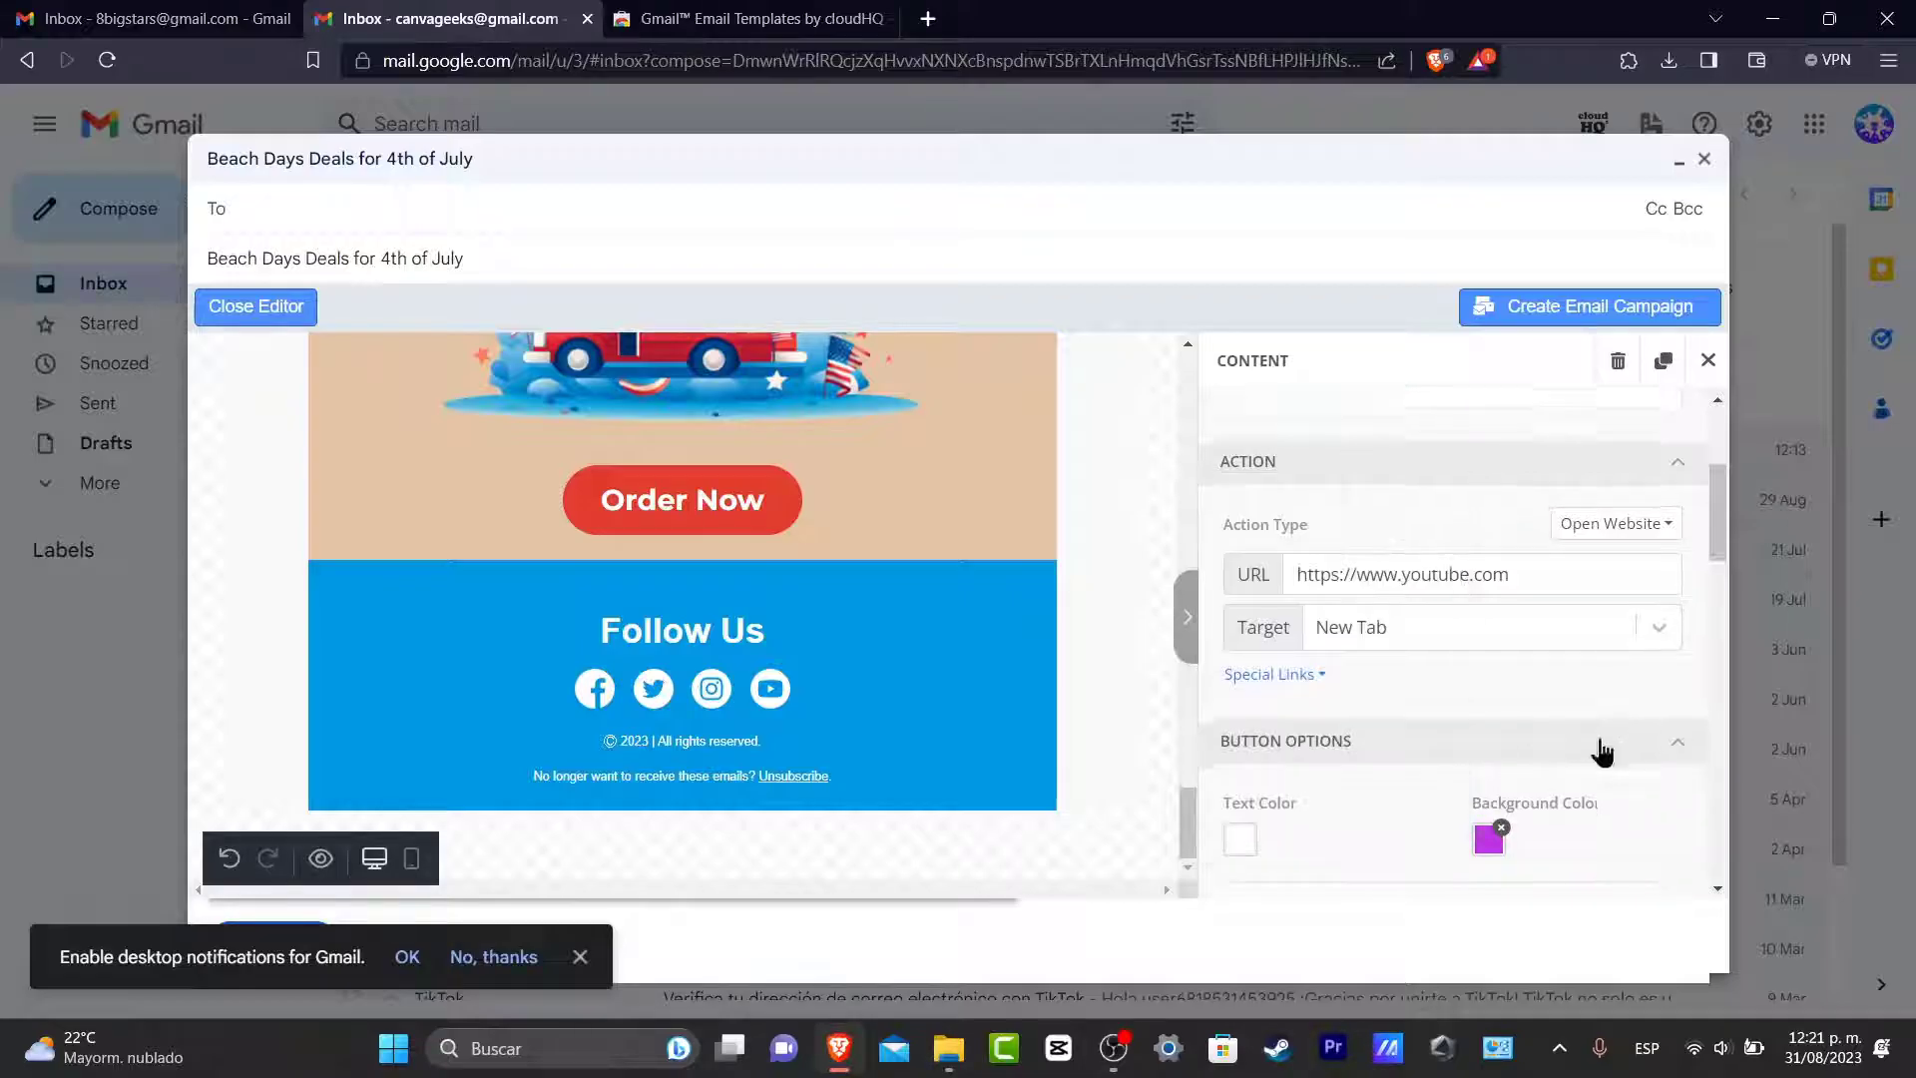
Address the message to your own e-mail, set the subject 'Open this example', and send
scroll(1599, 752, down, 5)
click(579, 956)
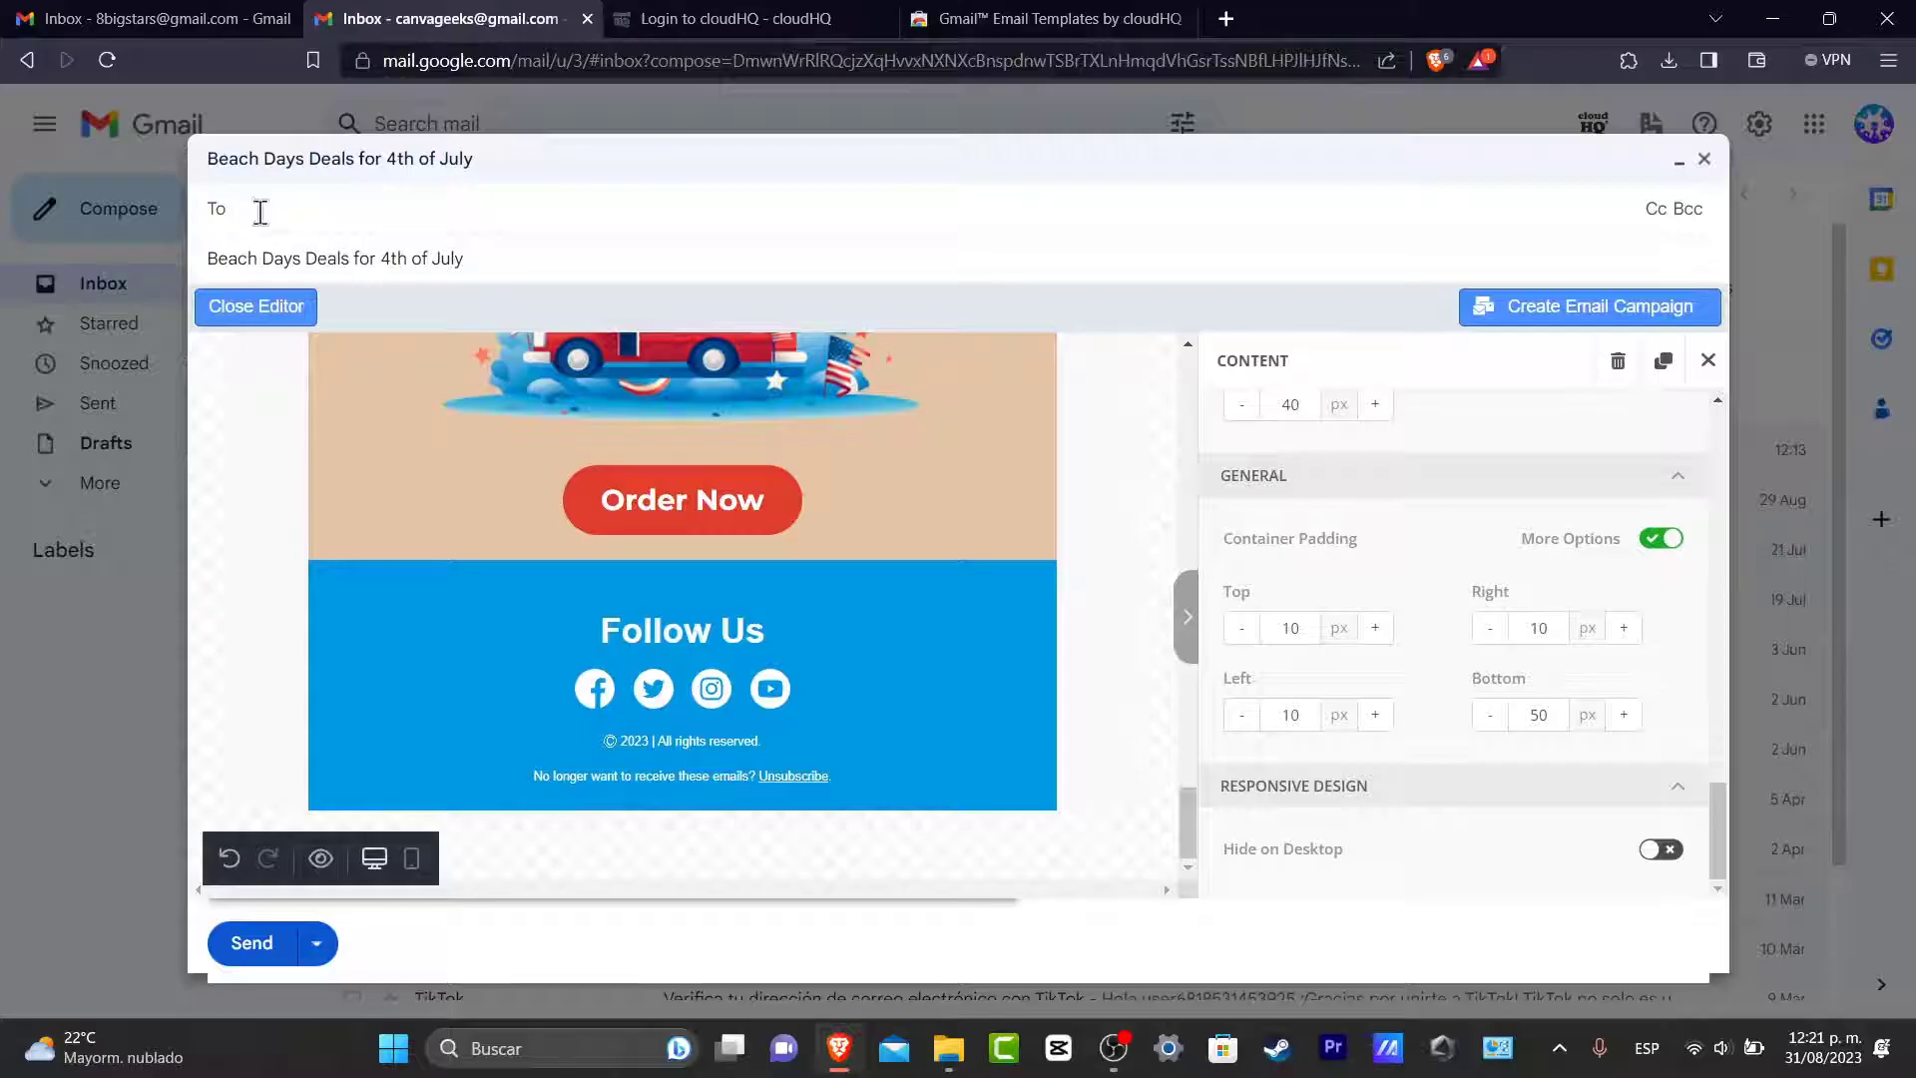
key(Return)
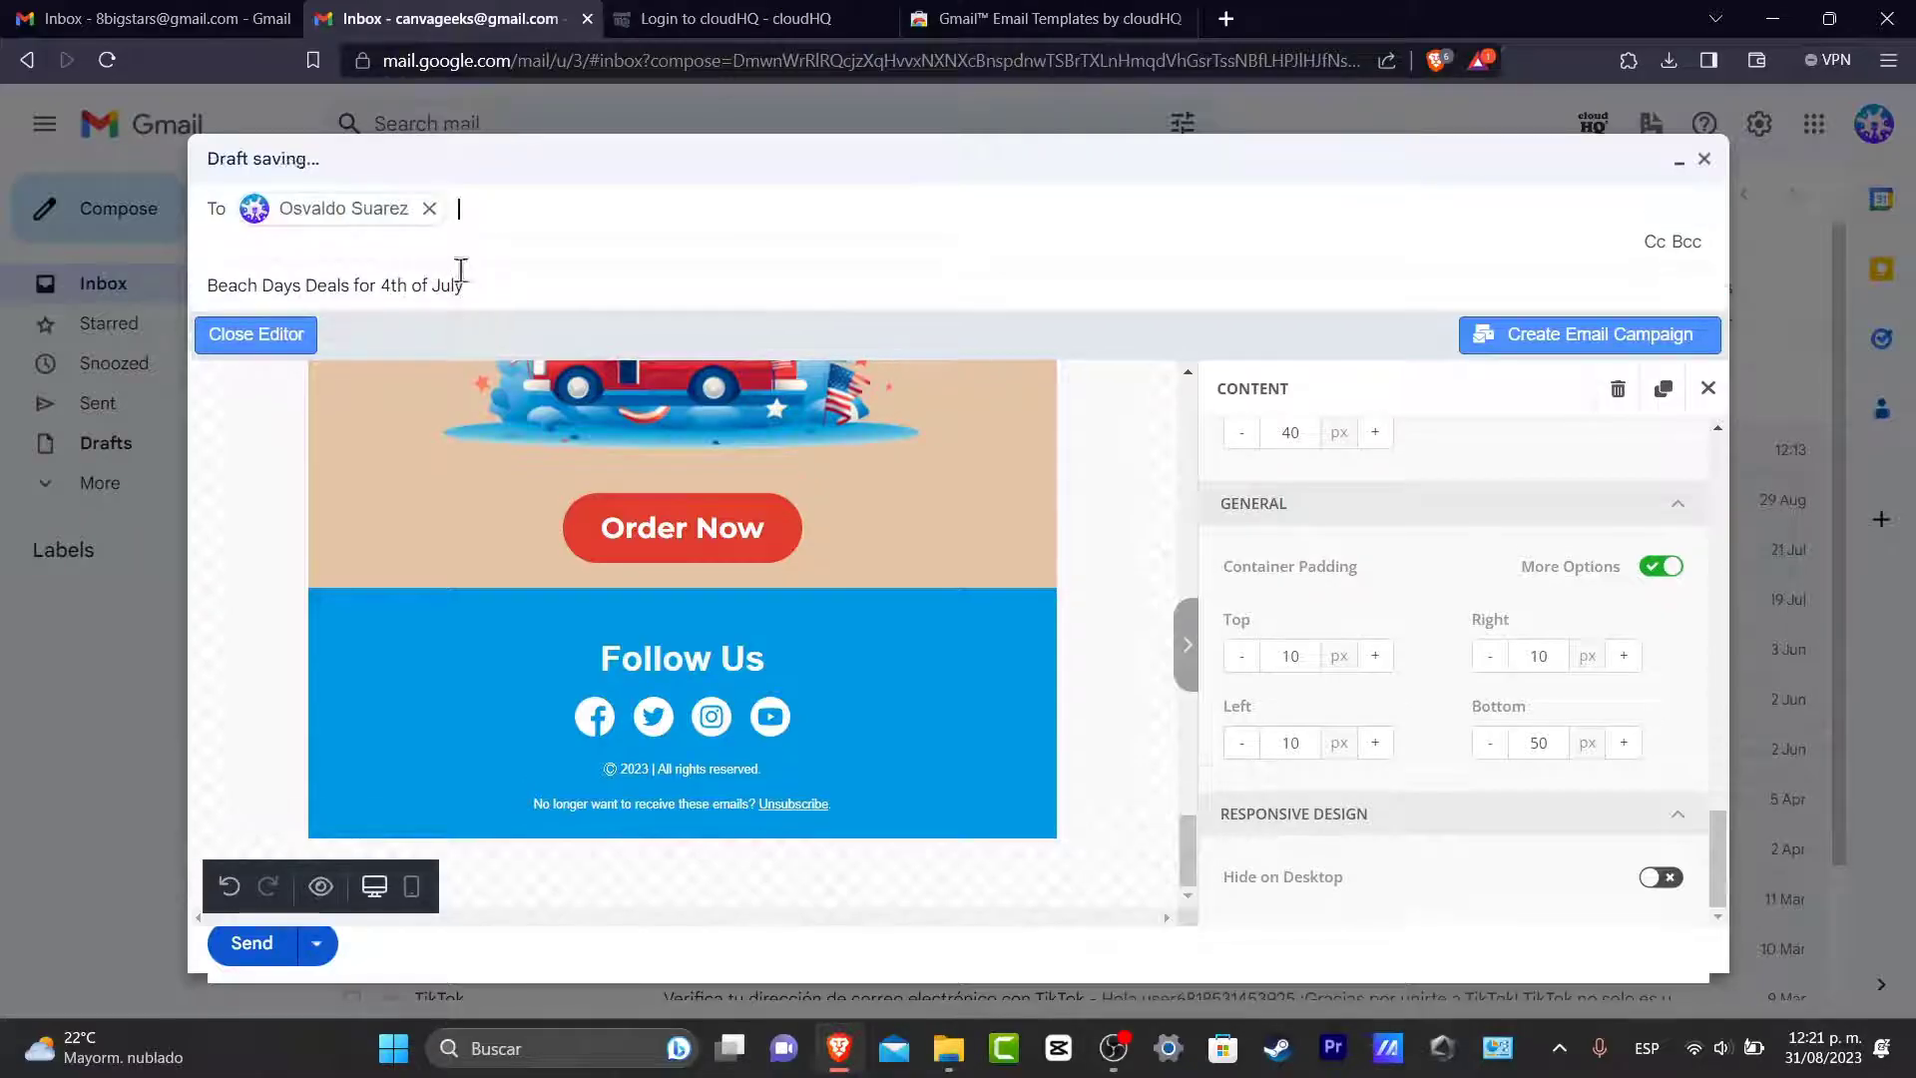
click(464, 270)
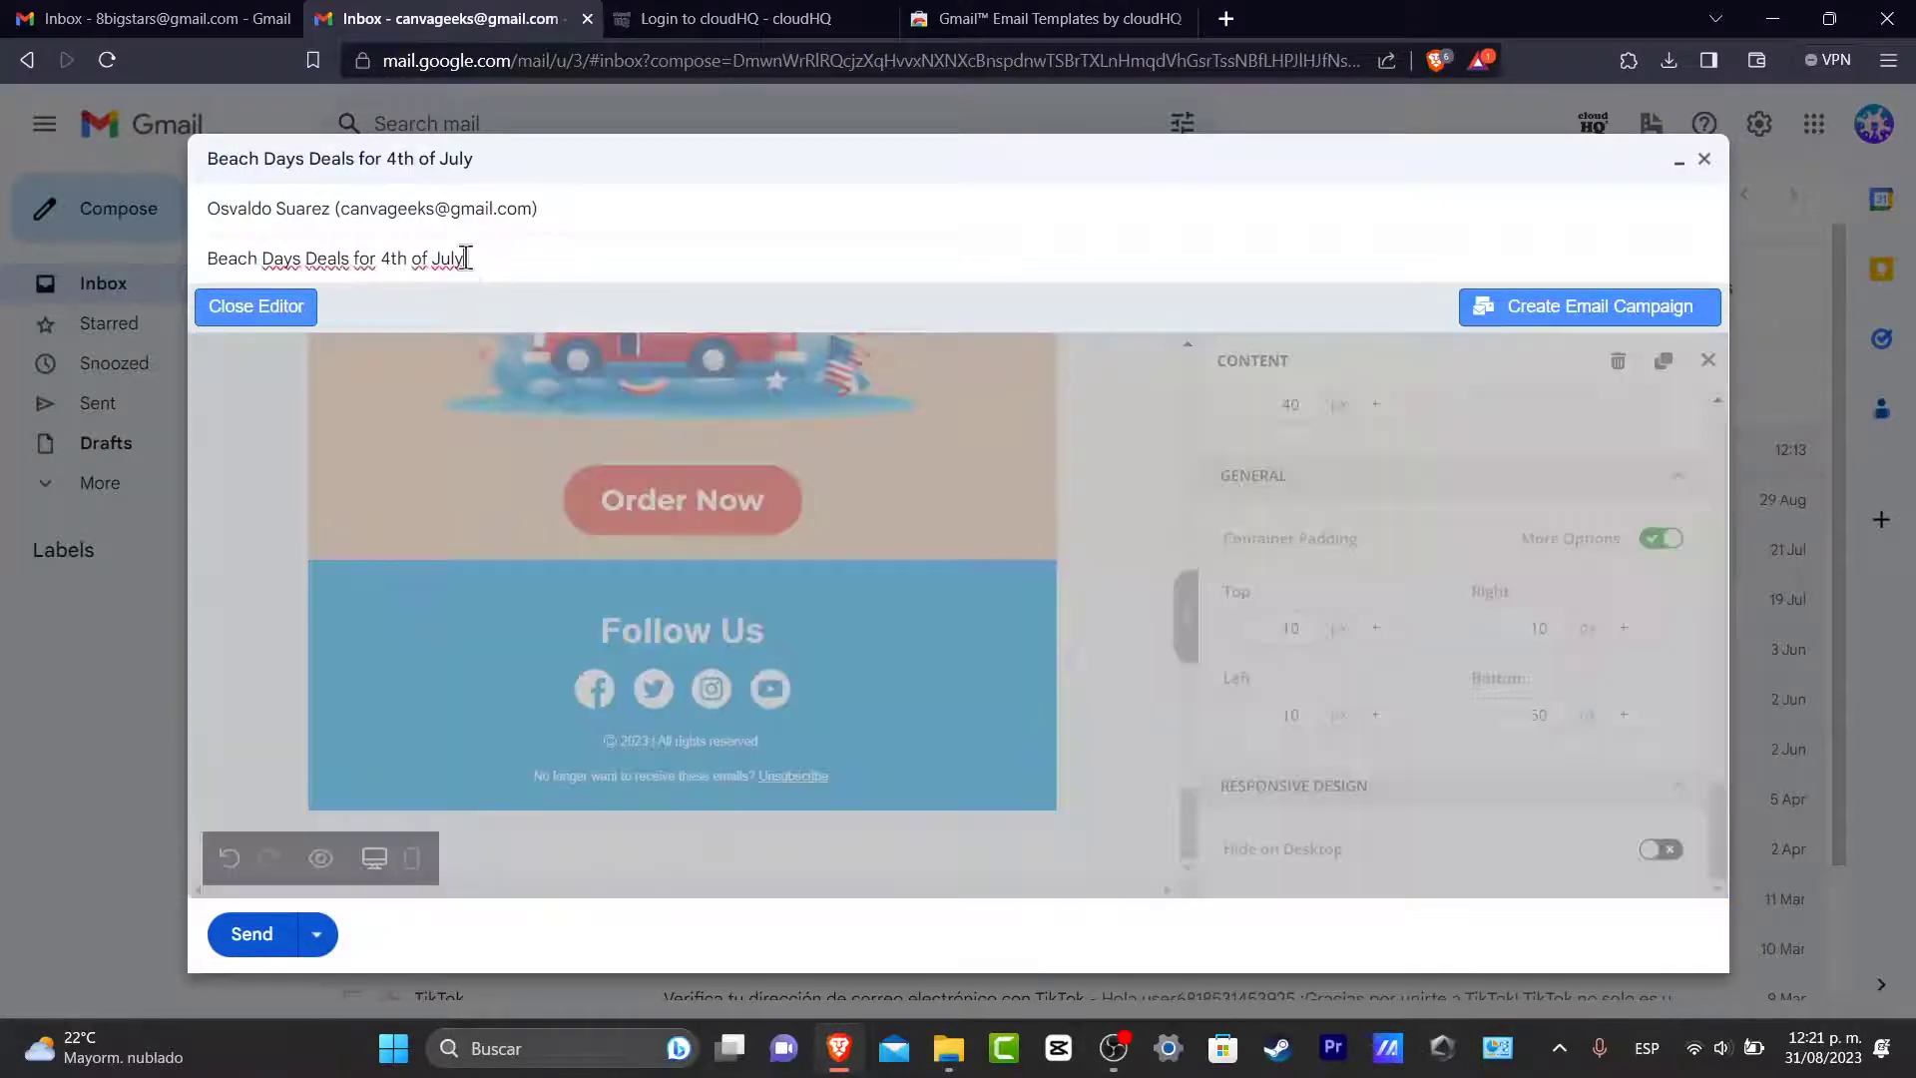
triple_click(466, 258)
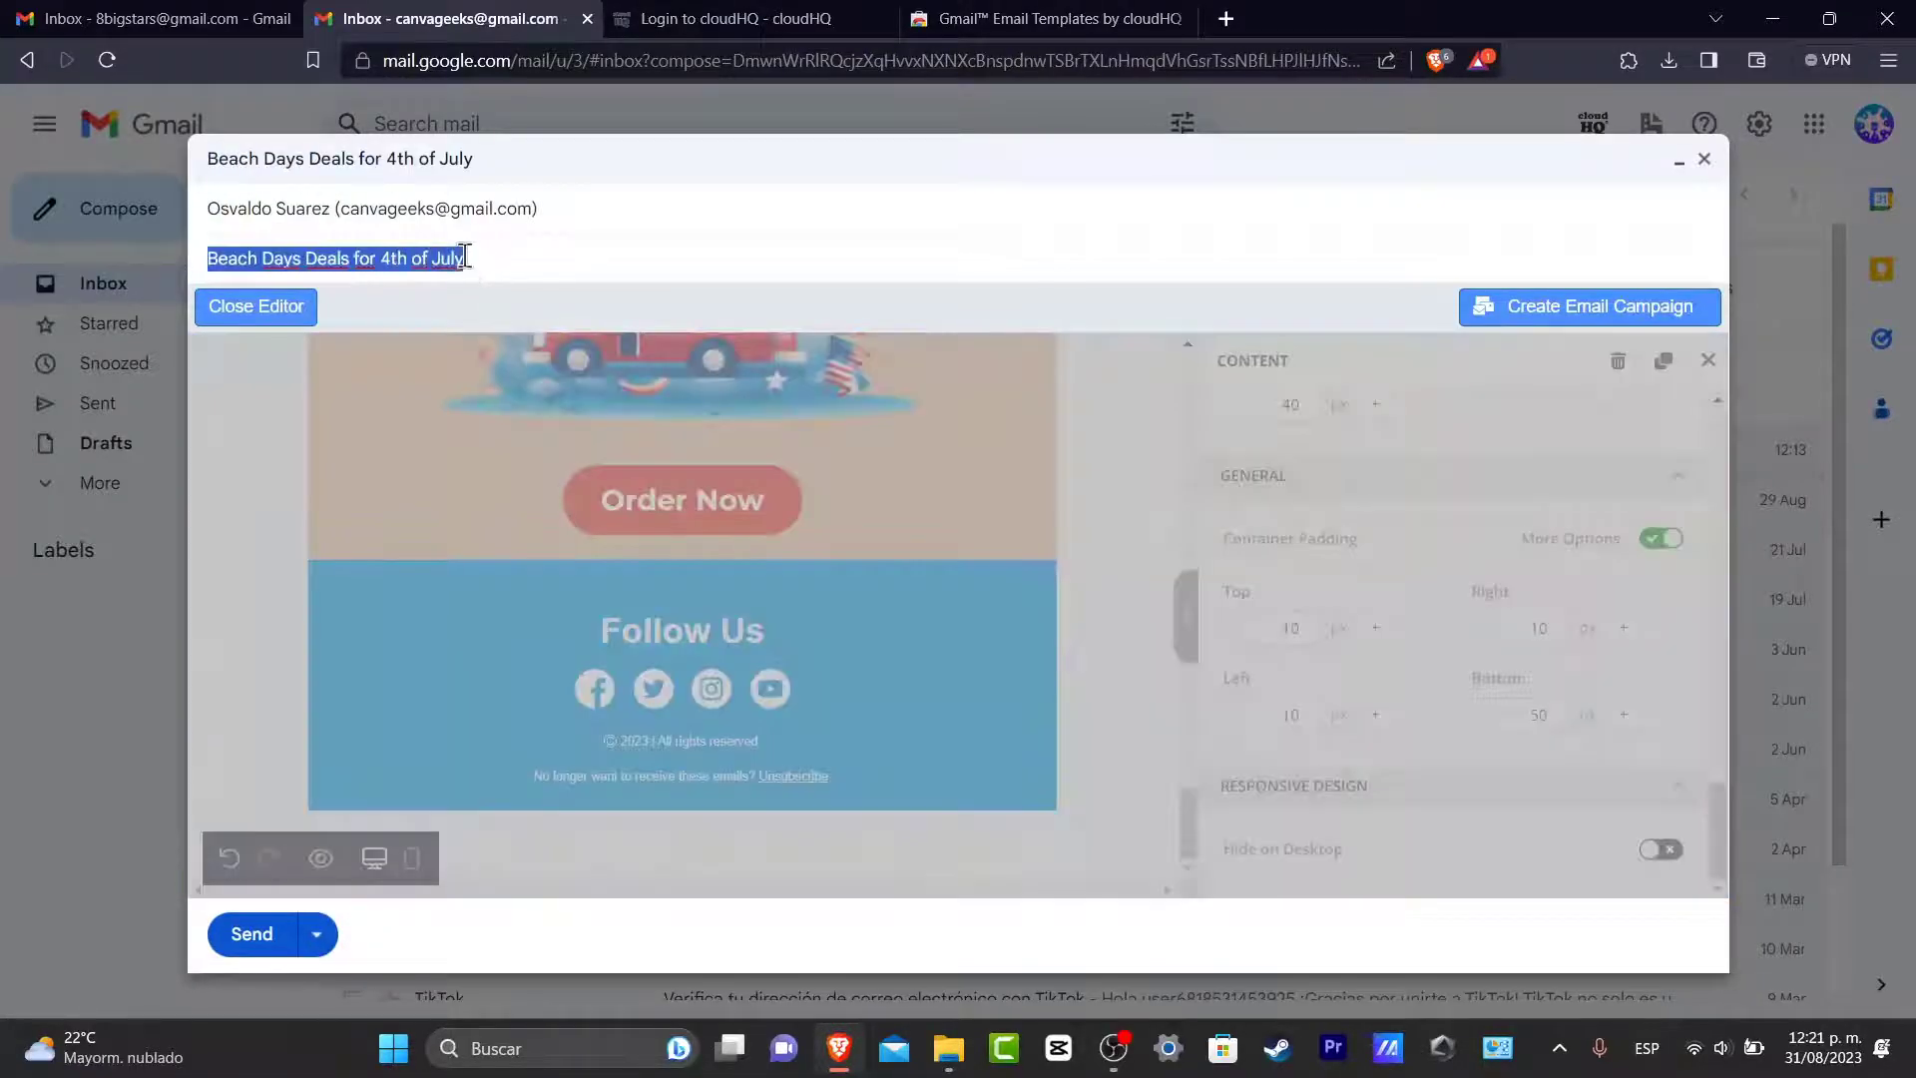
text(Open this example)
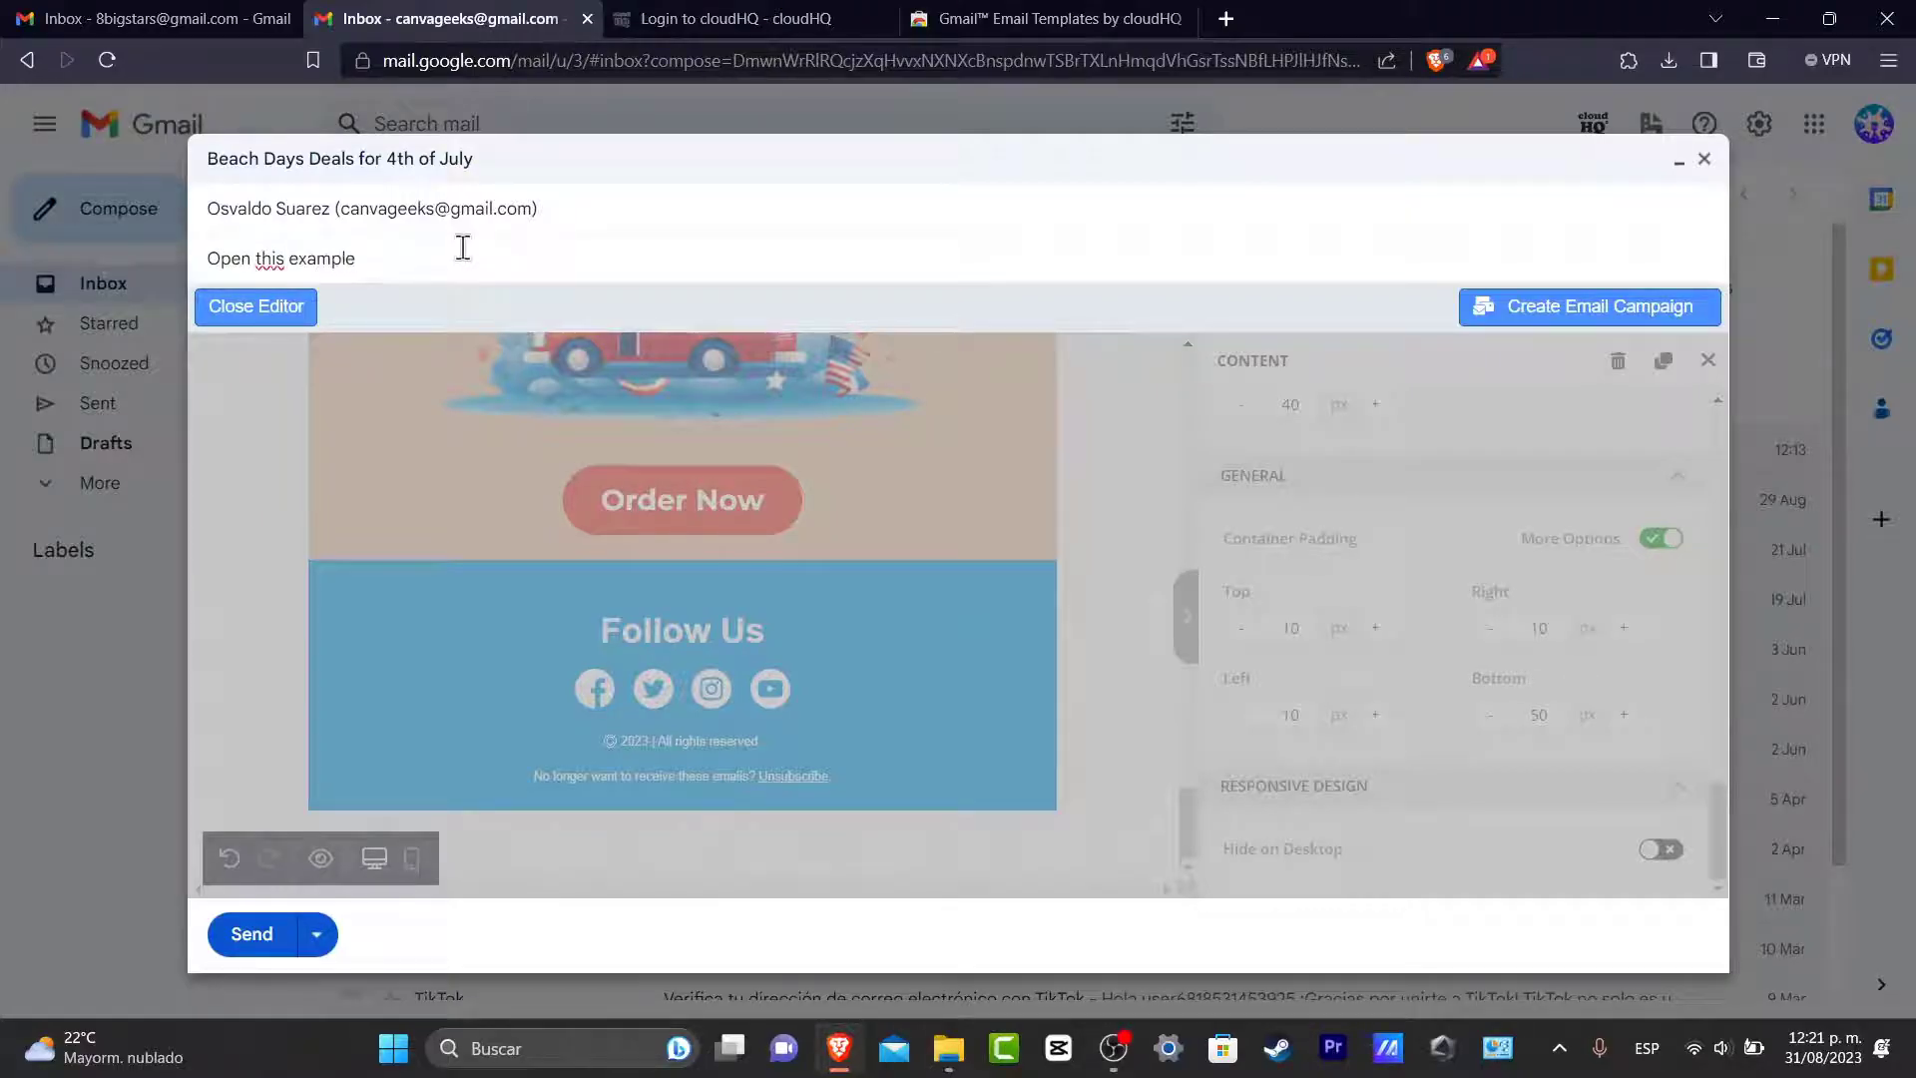
click(250, 935)
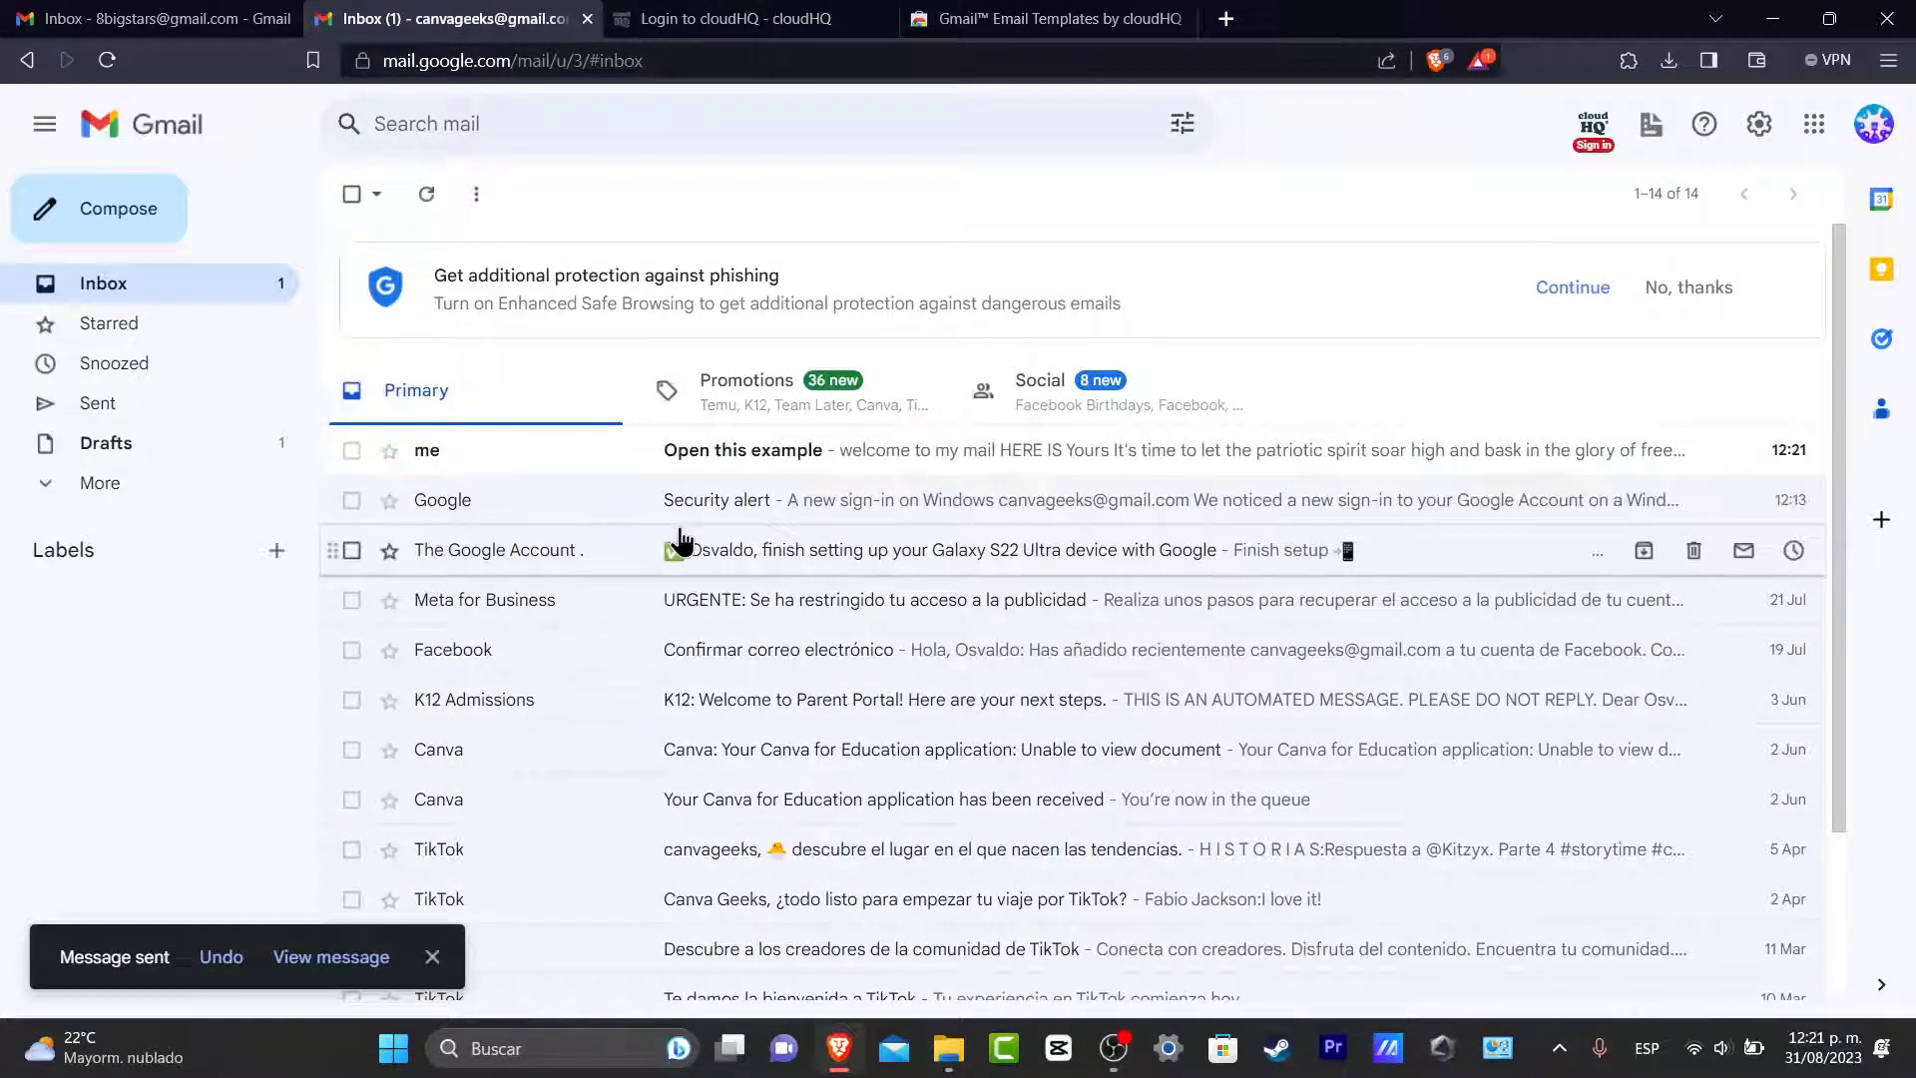
Open the received 'Open this example' email and confirm its Save now! button opens YouTube
click(560, 456)
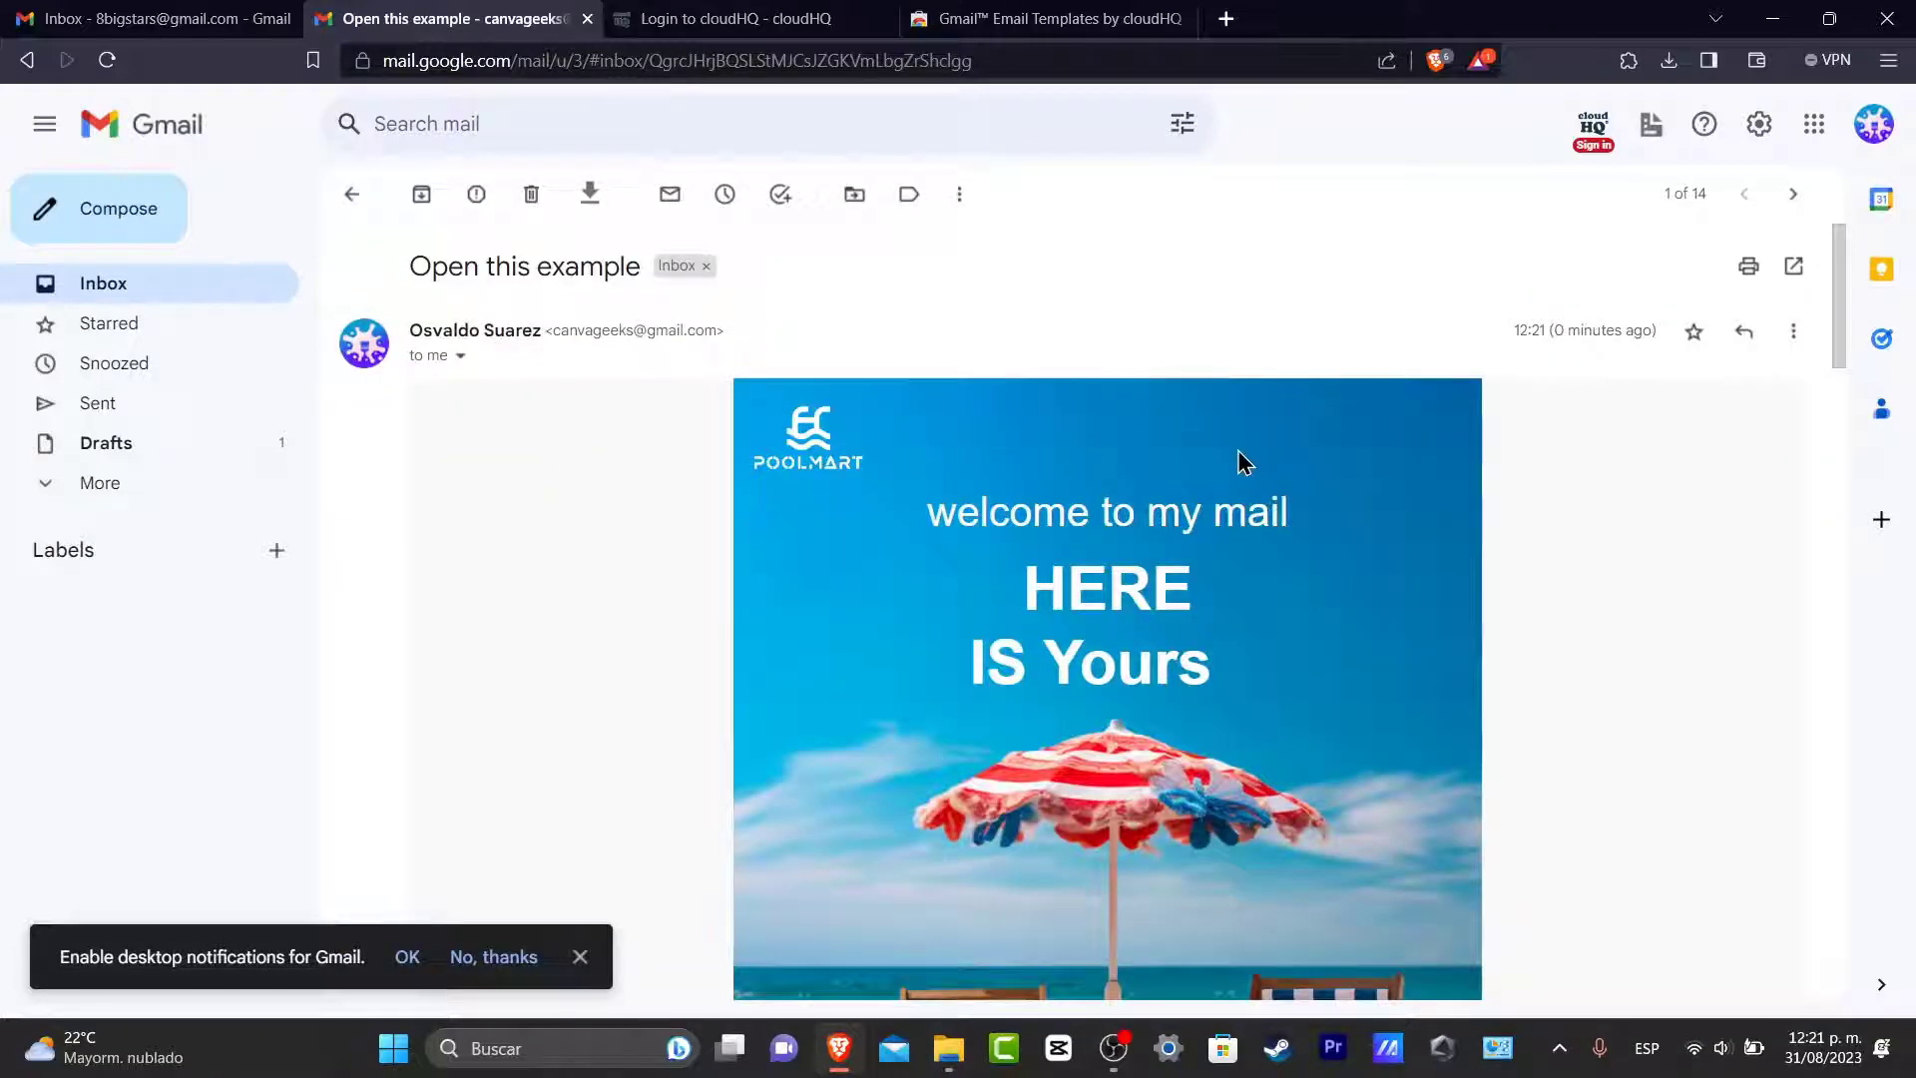
scroll(1235, 457, down, 11)
scroll(1233, 458, up, 11)
scroll(1226, 632, down, 9)
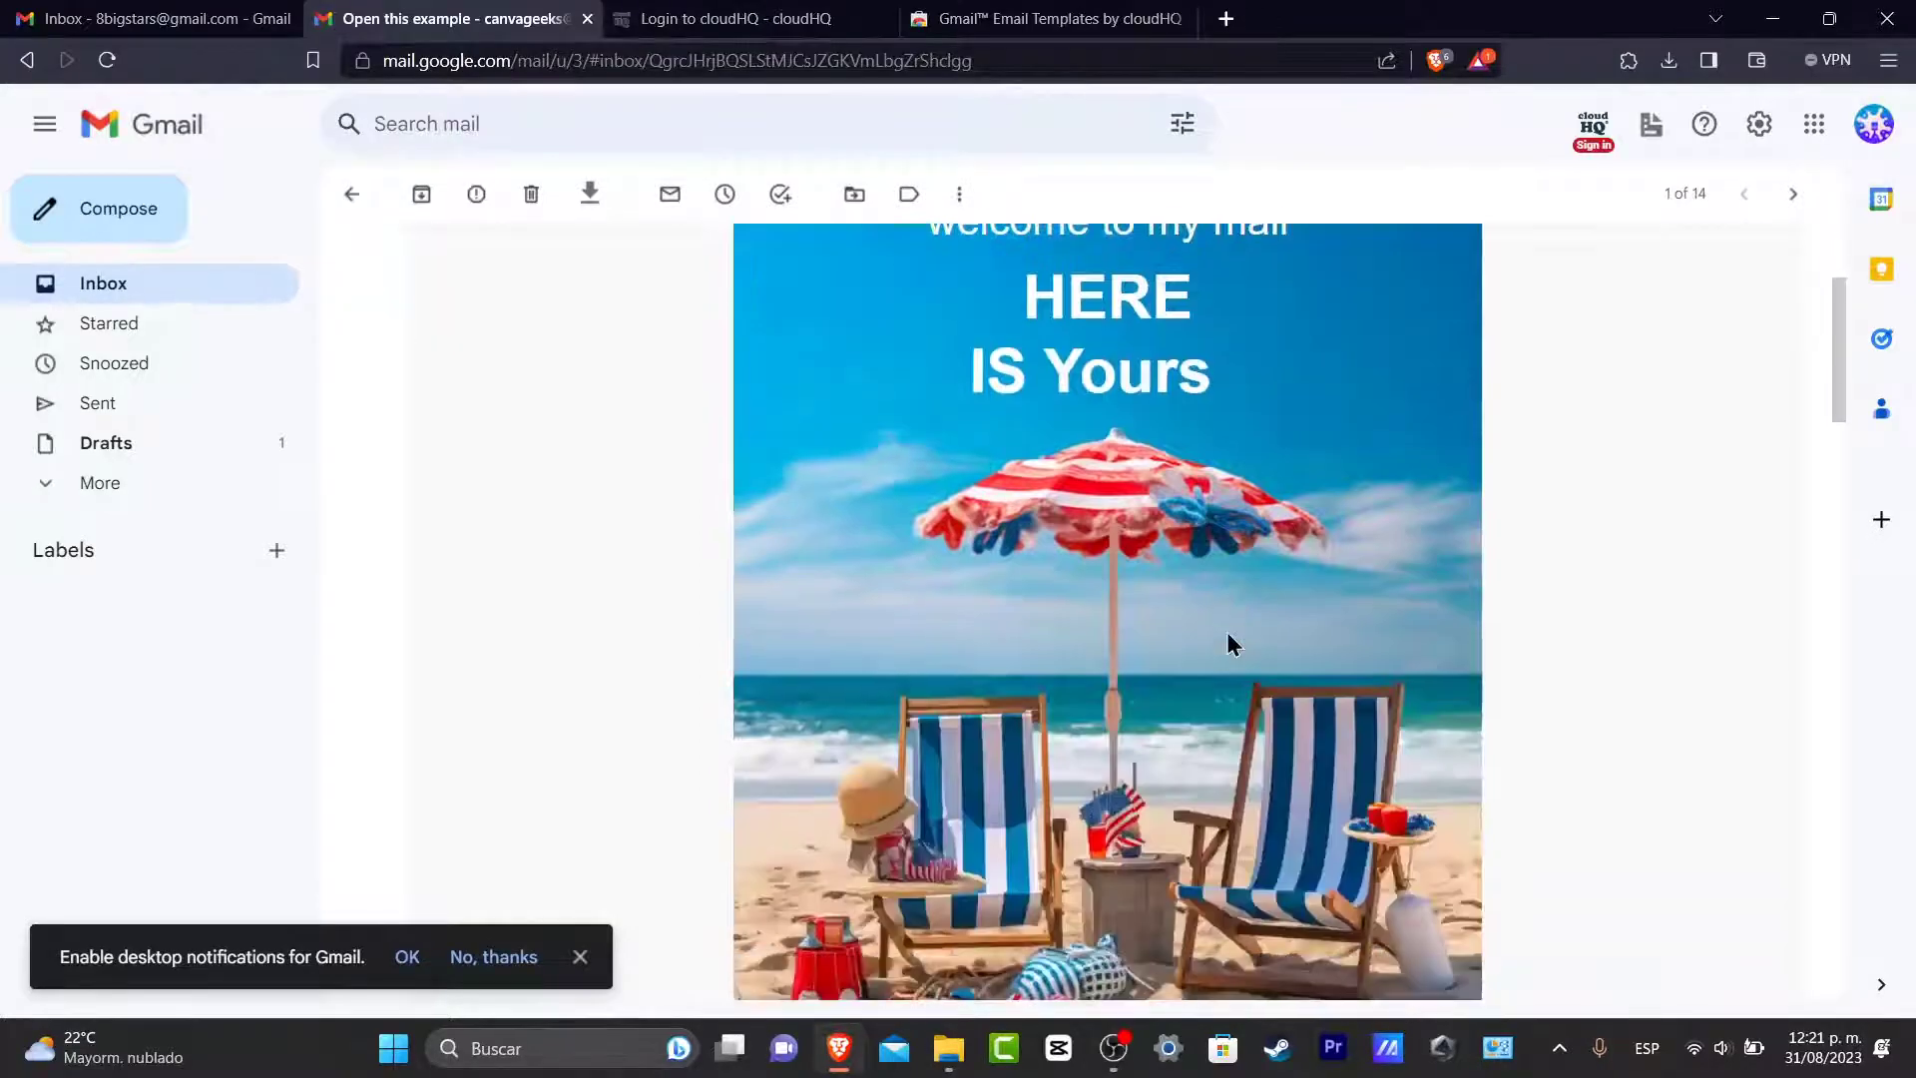
scroll(1219, 613, down, 15)
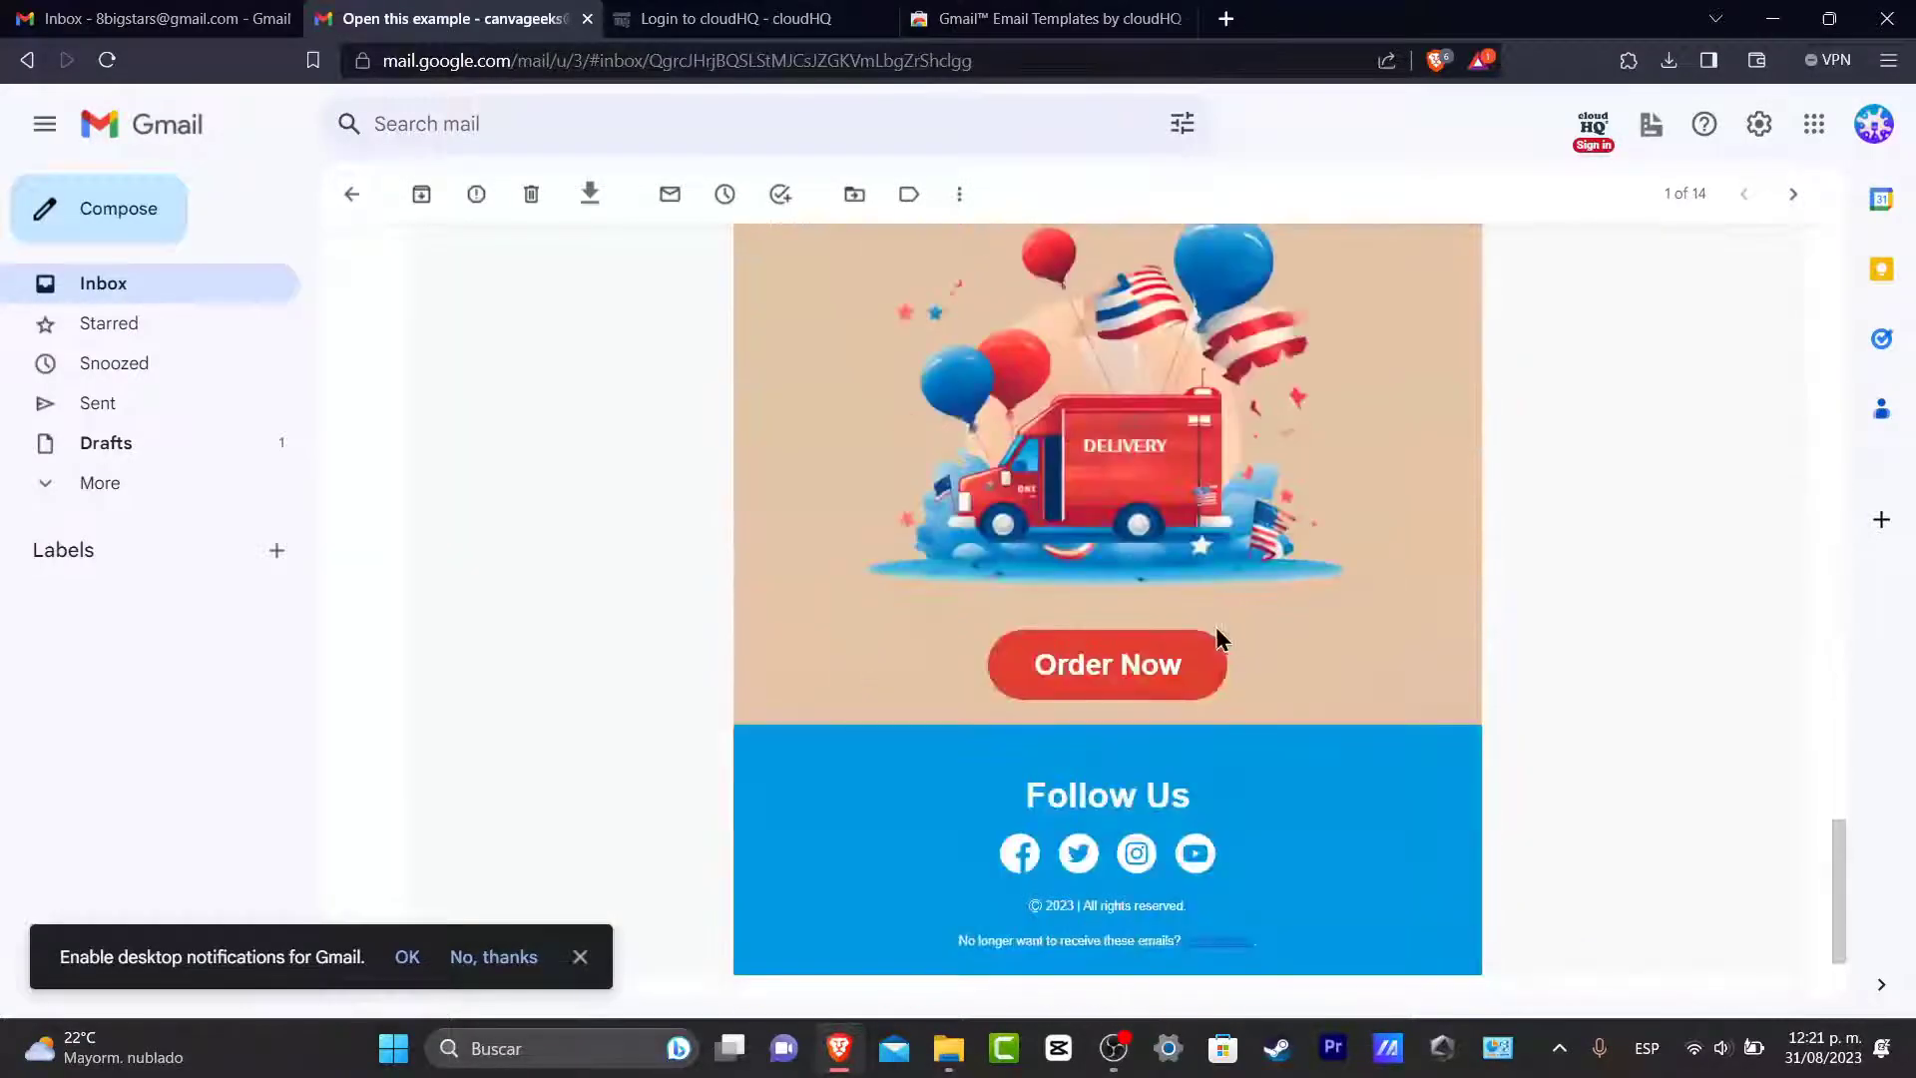
scroll(1215, 627, up, 20)
scroll(1241, 659, down, 8)
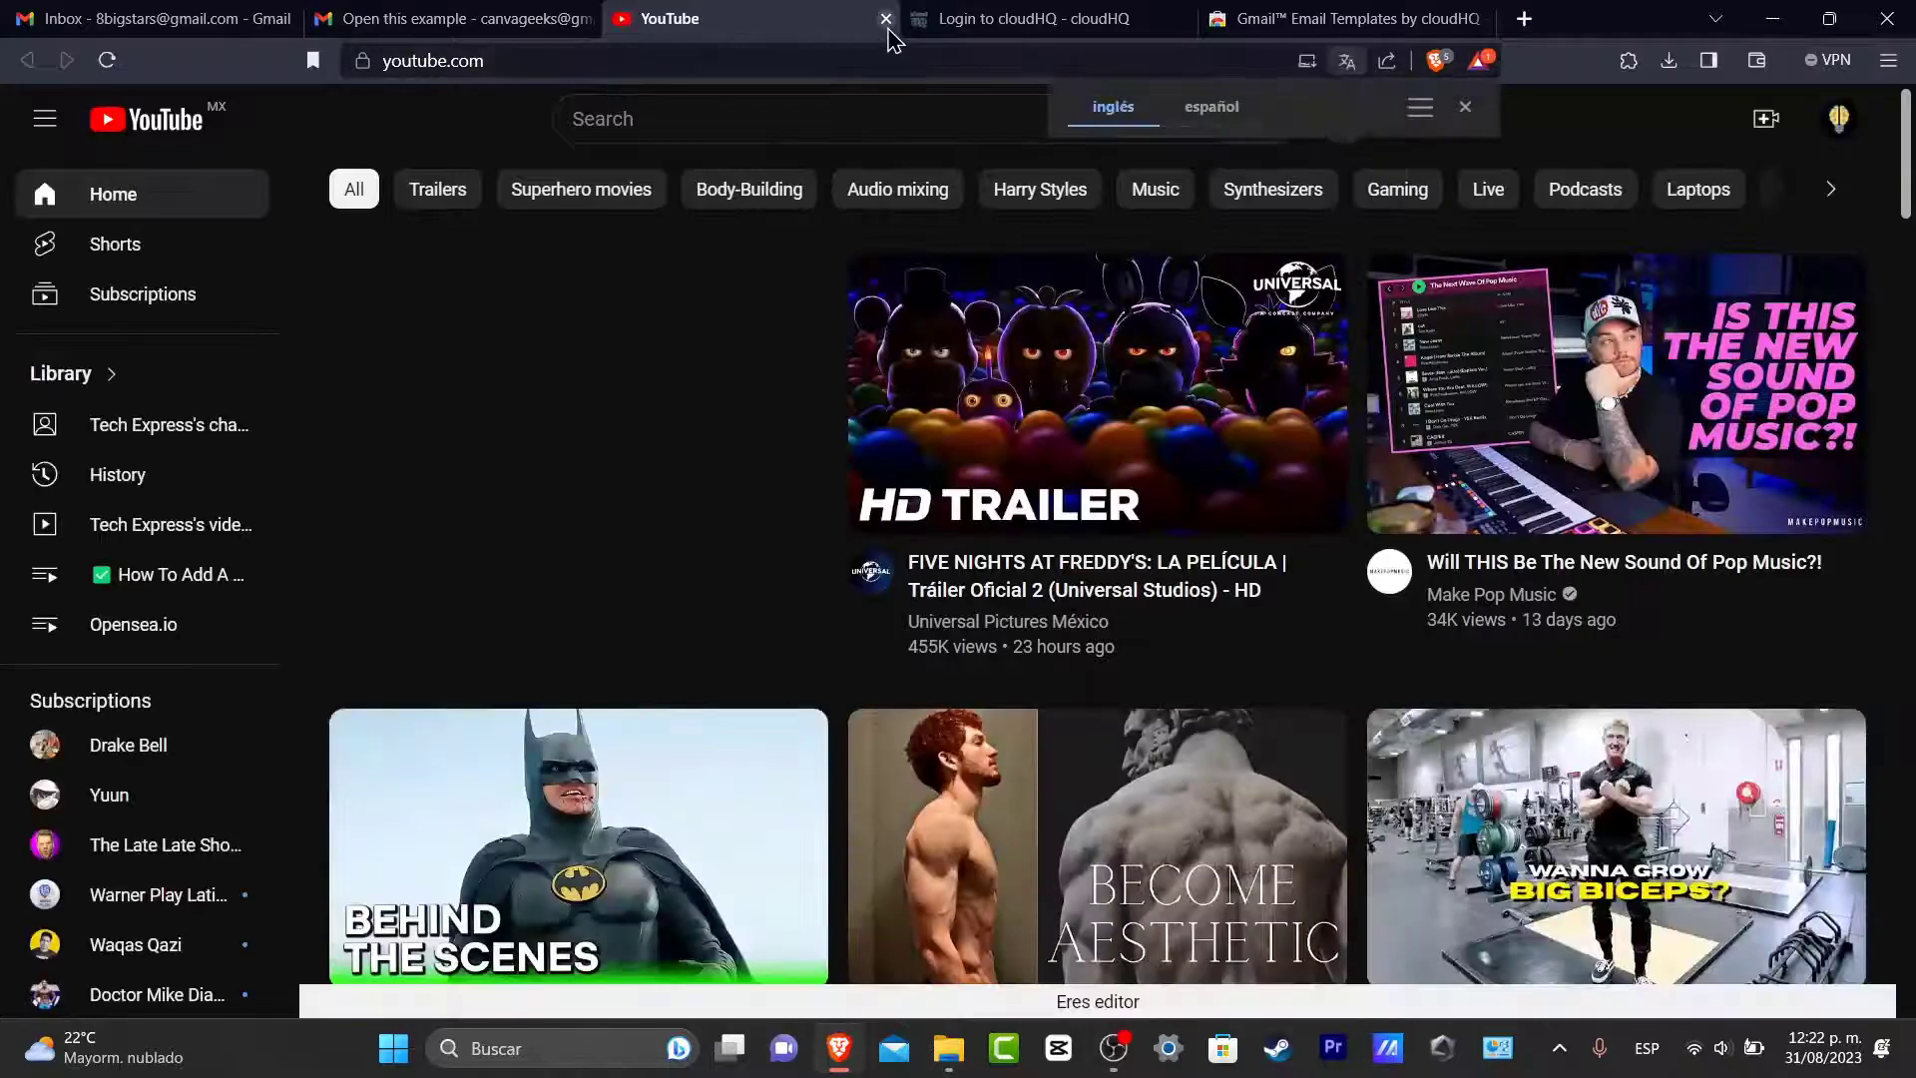
click(886, 19)
Open cloudHQ Email Templates from the Gmail header apps menu to browse templates
scroll(1357, 624, up, 8)
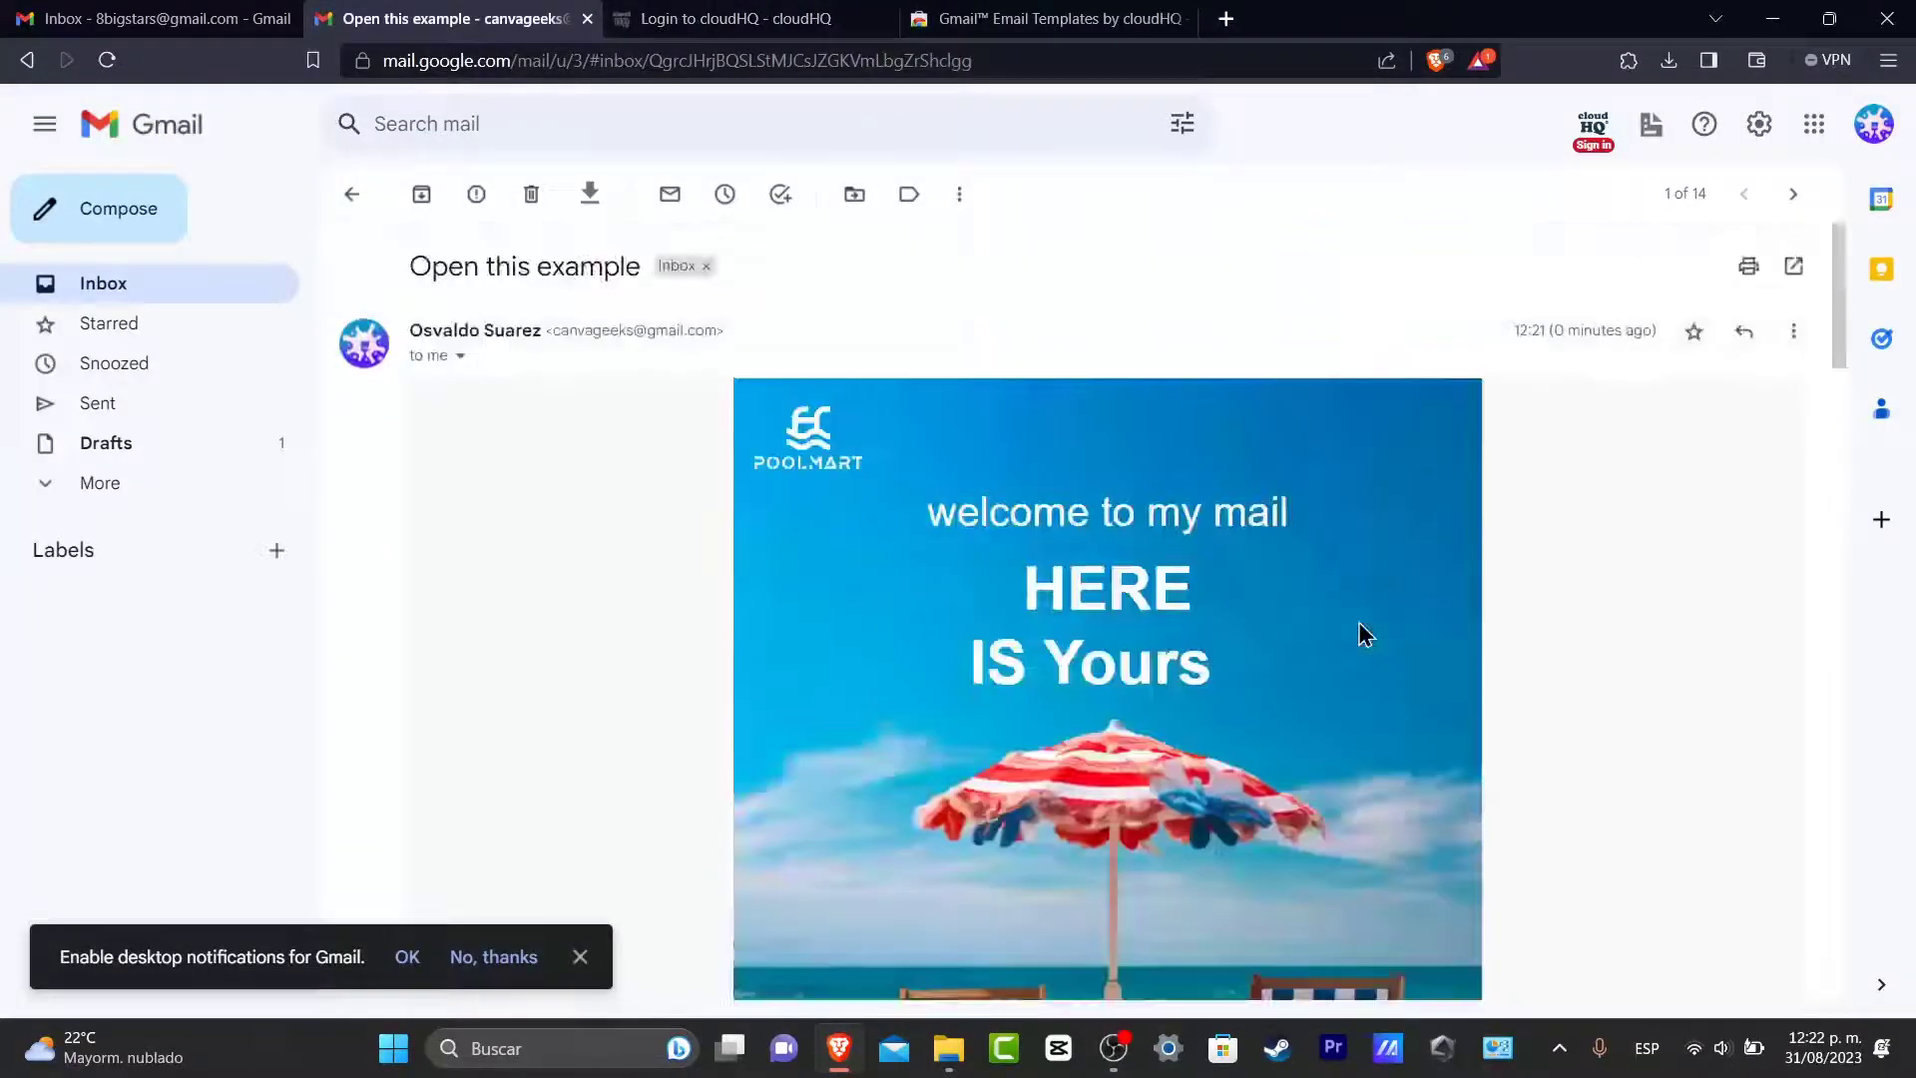
click(1594, 140)
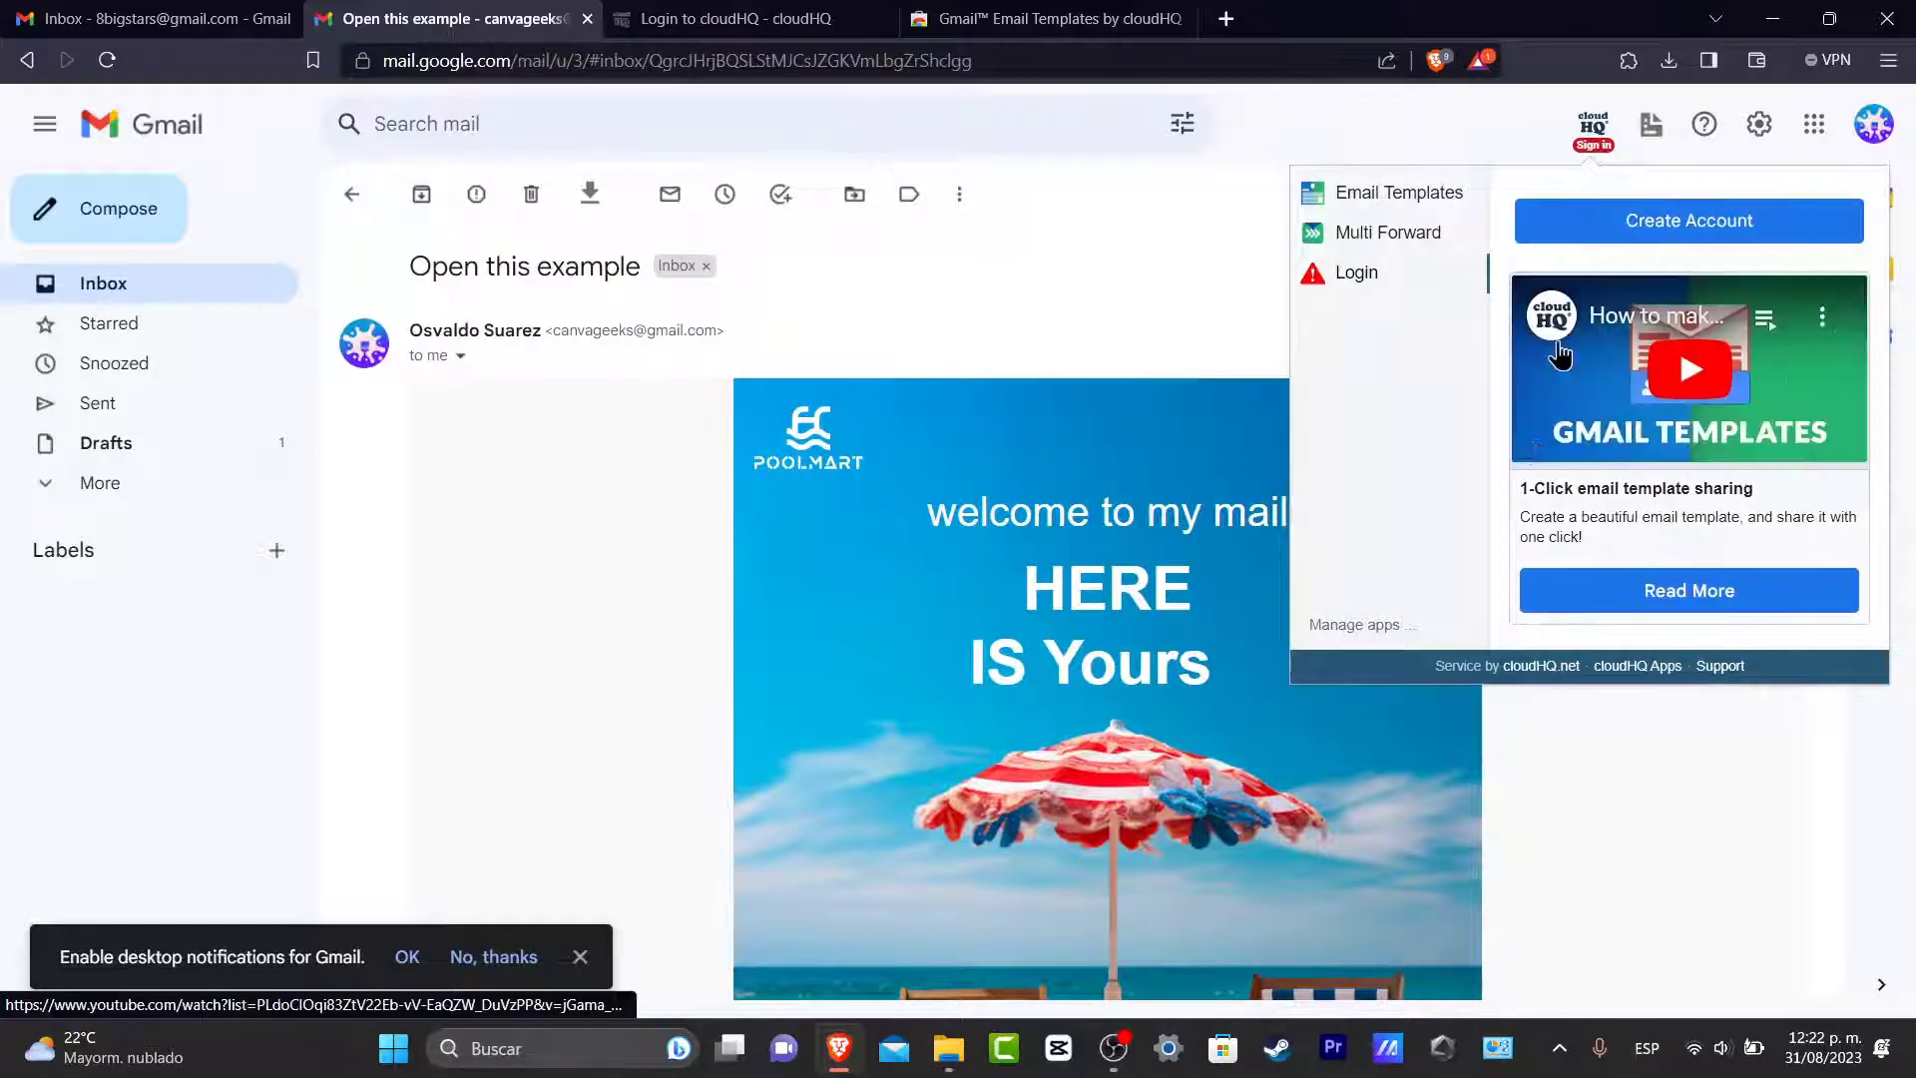
click(1655, 122)
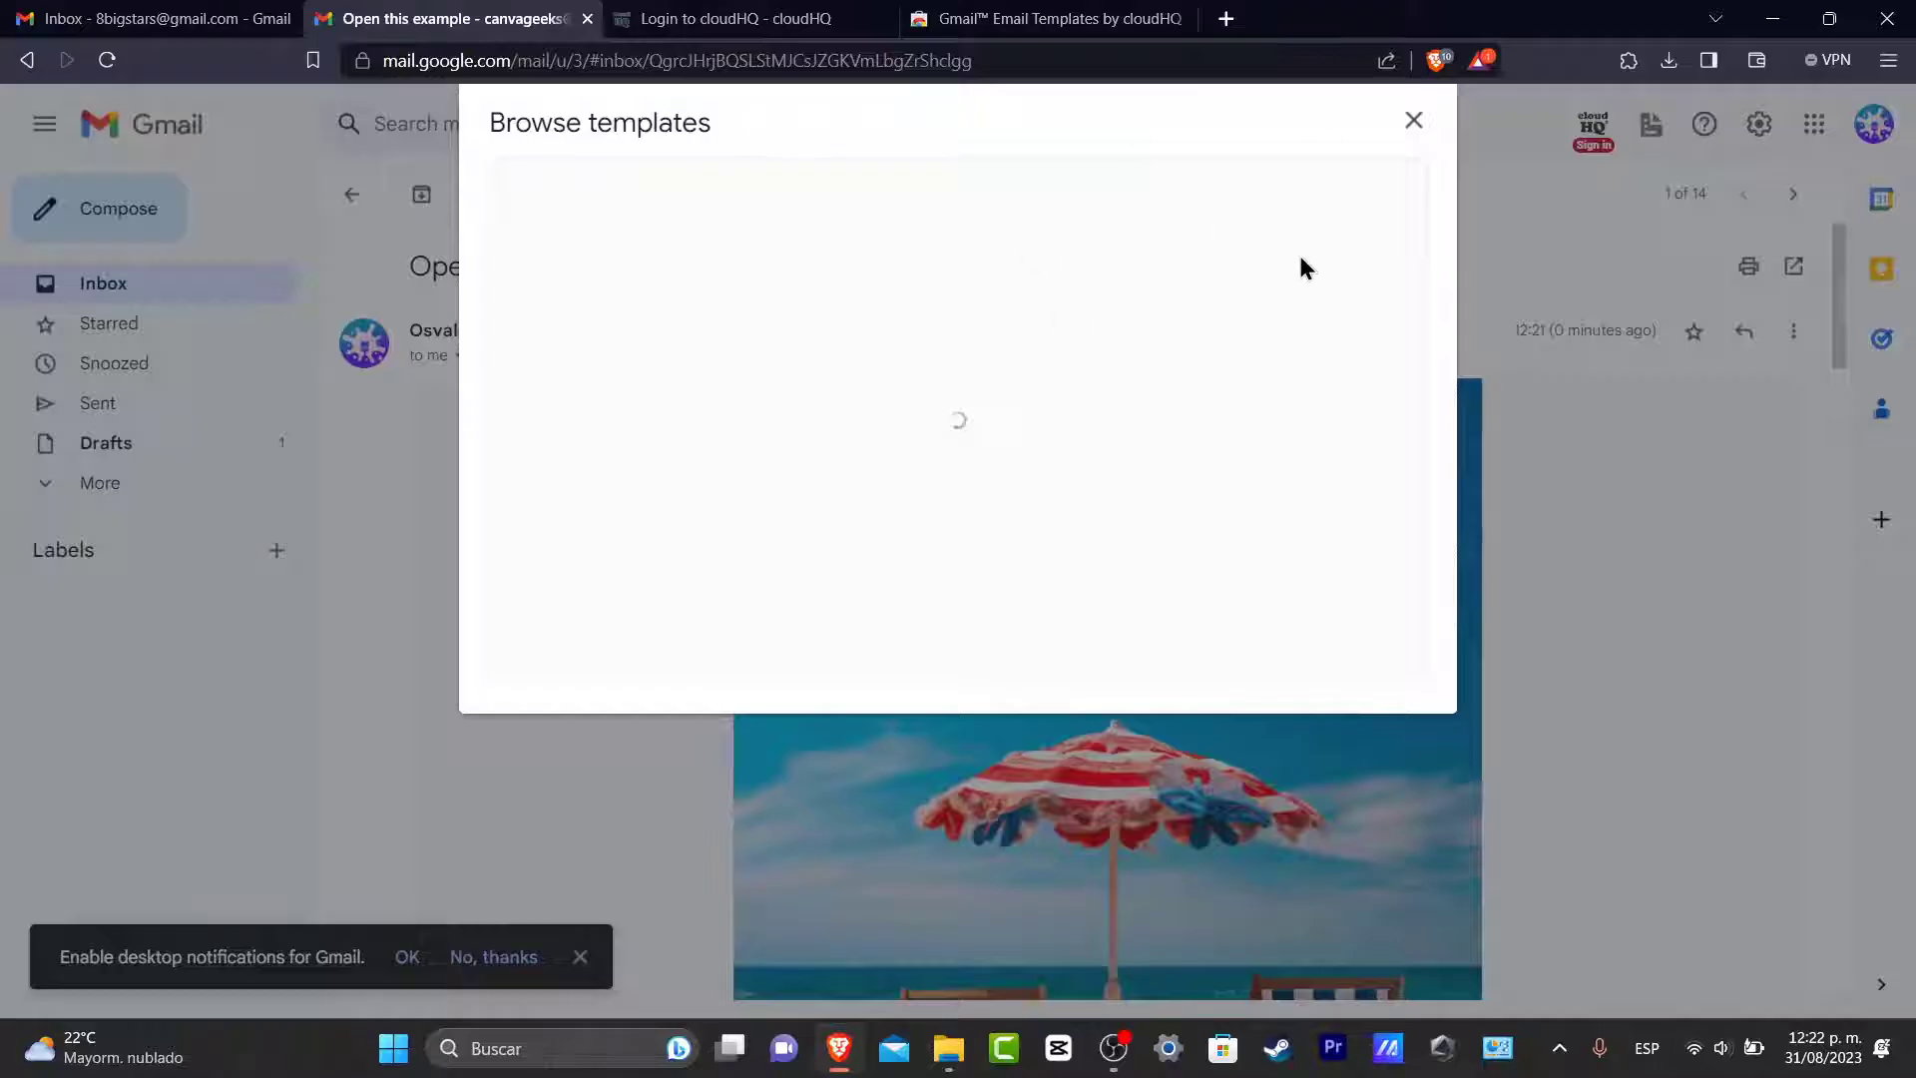